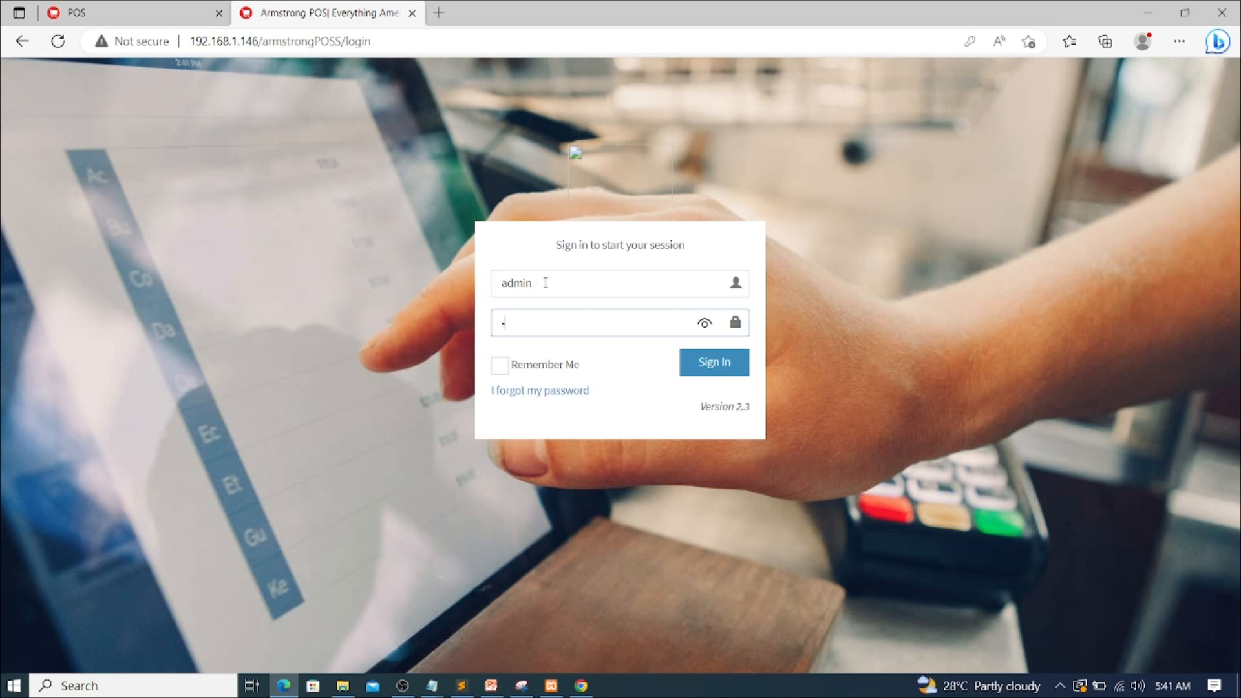
# - Sign in to the POS with the username admin and the account password
pyautogui.write('dmi••••••••••')
pyautogui.press('Return')
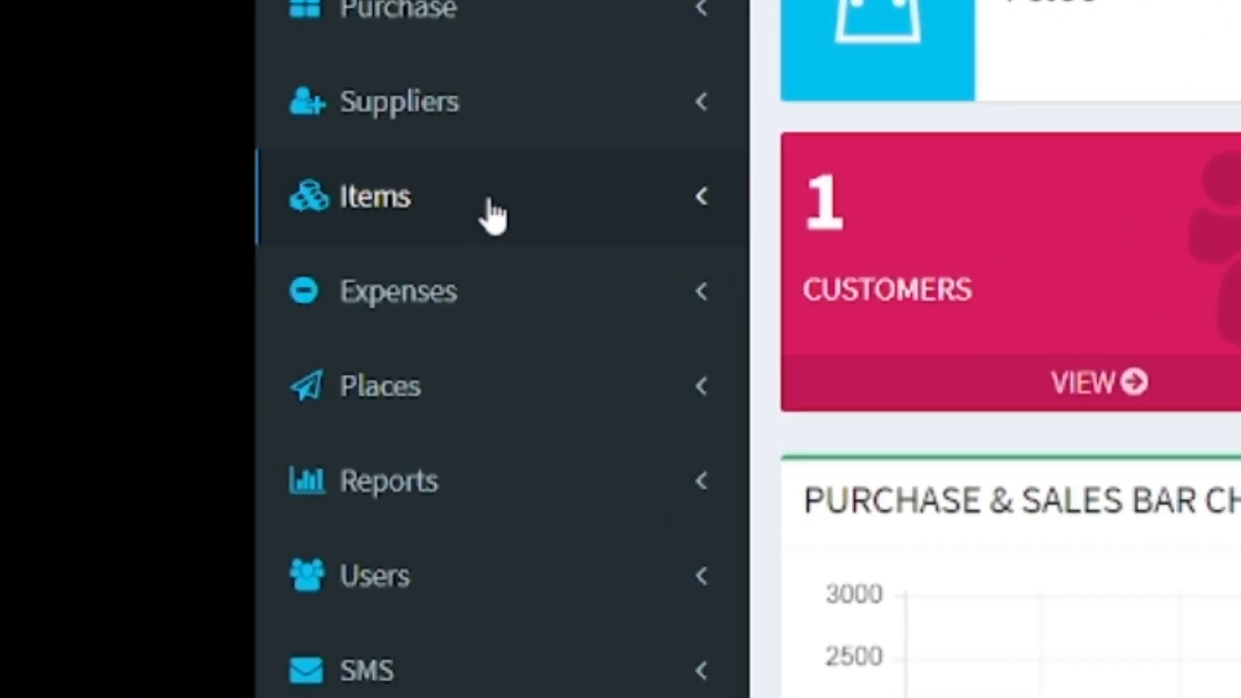
# - Create a new item category named ALCOHOL without a description and check it in the categories list
pyautogui.click(491, 216)
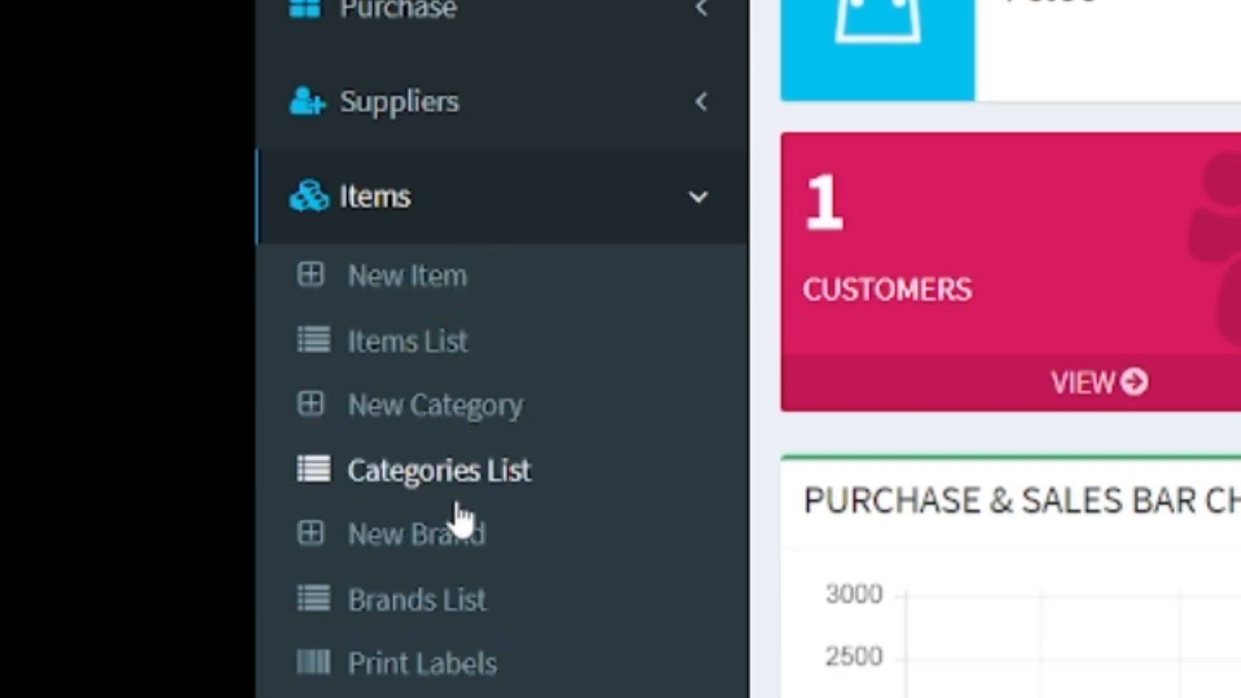
pyautogui.click(405, 427)
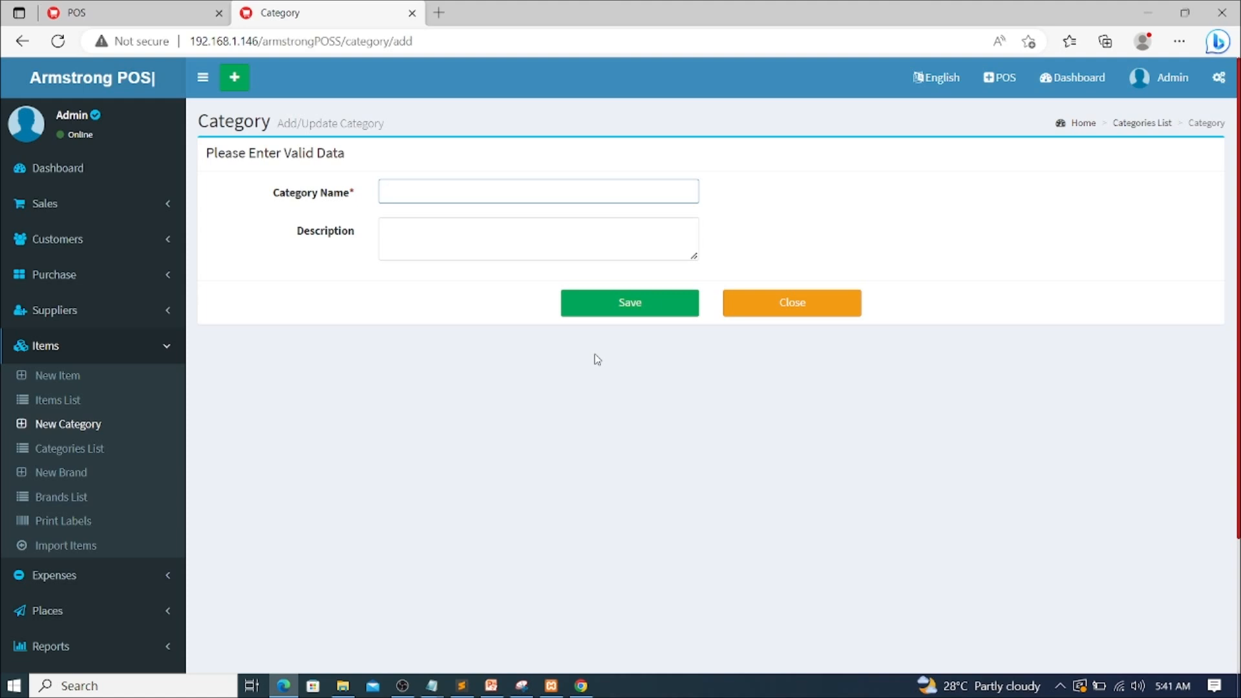
pyautogui.write('ALO')
pyautogui.press('BackSpace')
pyautogui.write('COHOL')
pyautogui.click(416, 241)
pyautogui.click(609, 303)
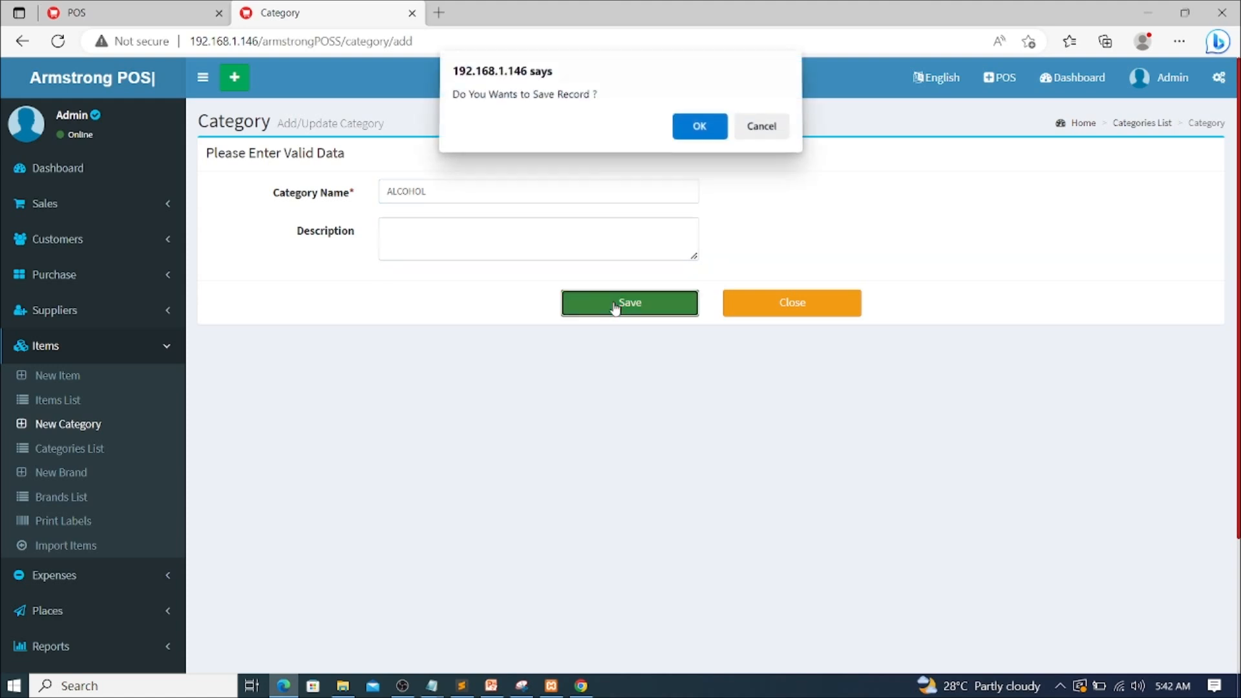
pyautogui.click(698, 130)
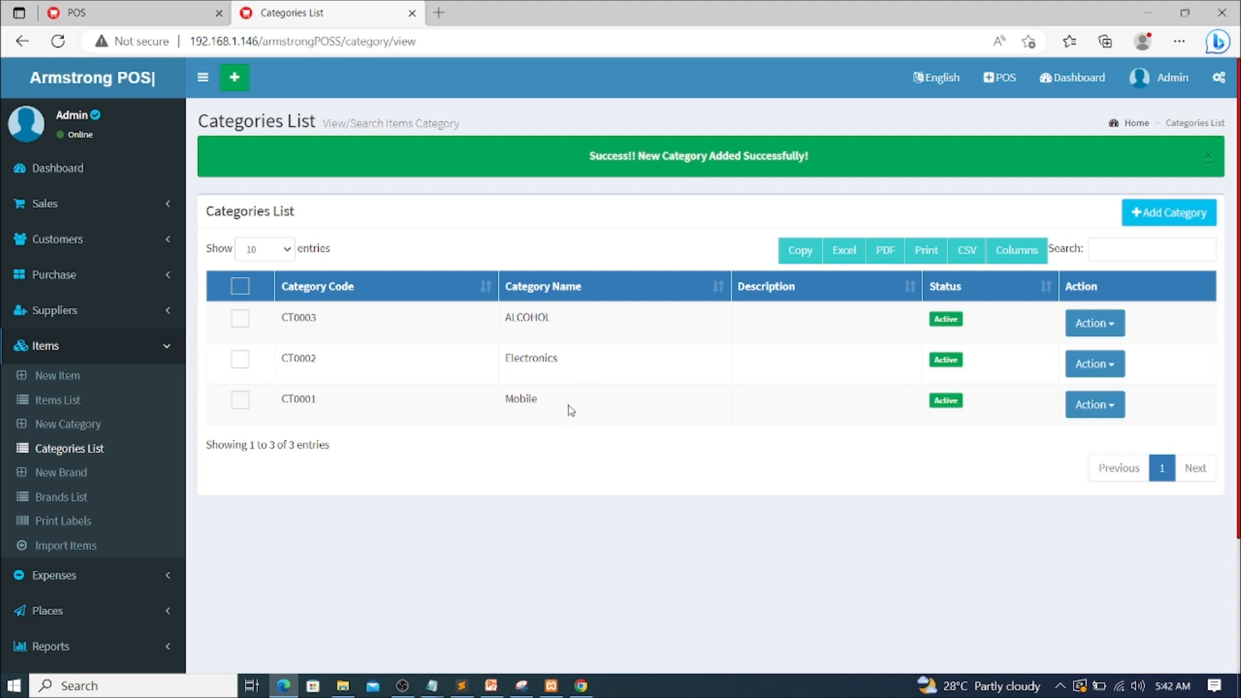
pyautogui.doubleClick(506, 320)
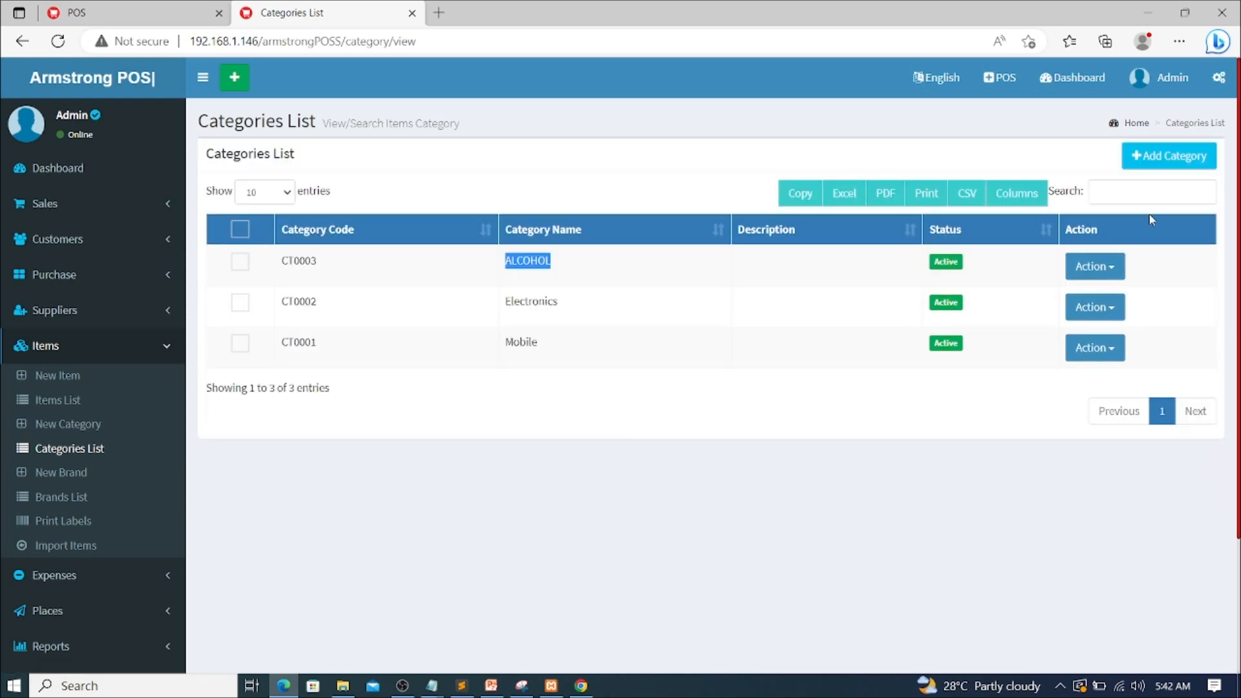
# - Add another item category named FOOD and check it in the categories list
pyautogui.click(1154, 168)
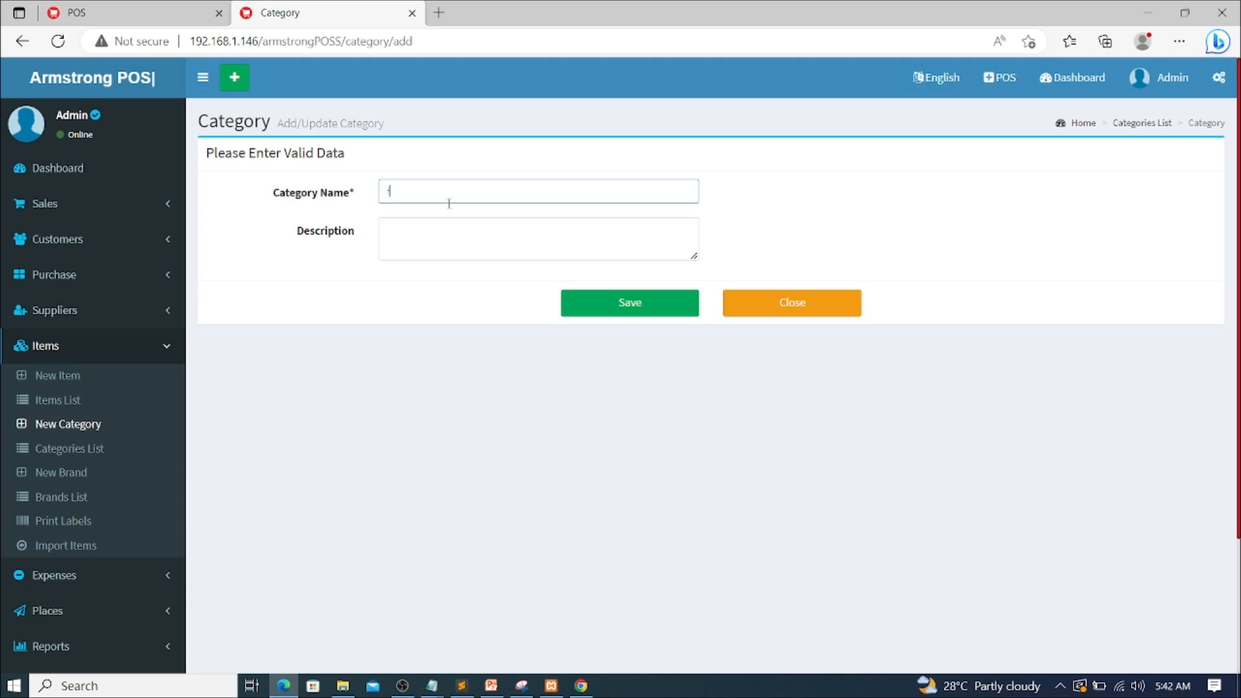
pyautogui.write('FOOD')
pyautogui.click(617, 306)
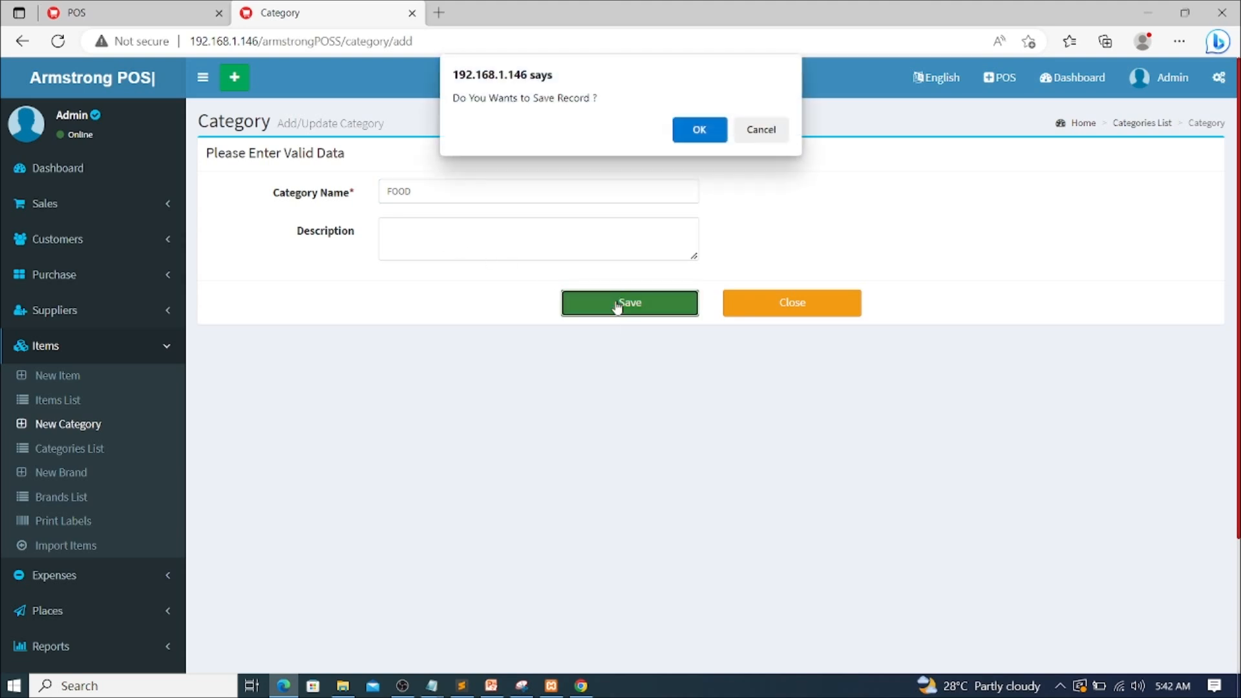
pyautogui.click(697, 130)
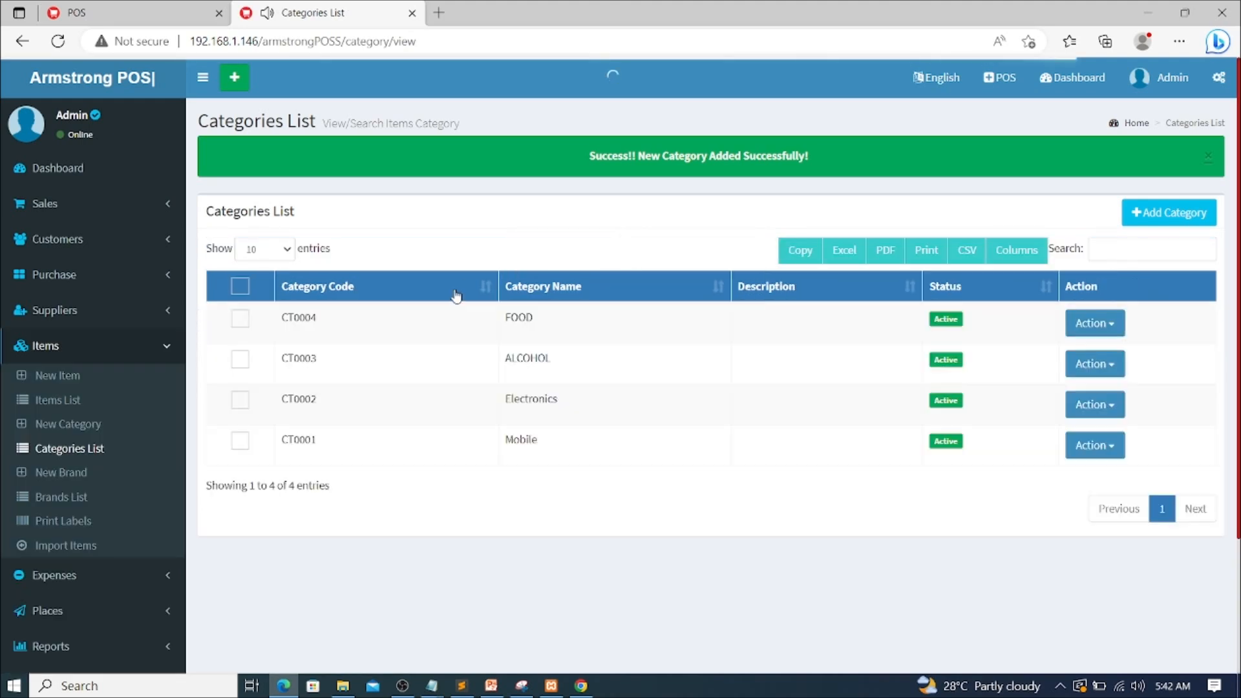
pyautogui.moveTo(500, 319); pyautogui.dragTo(546, 327)
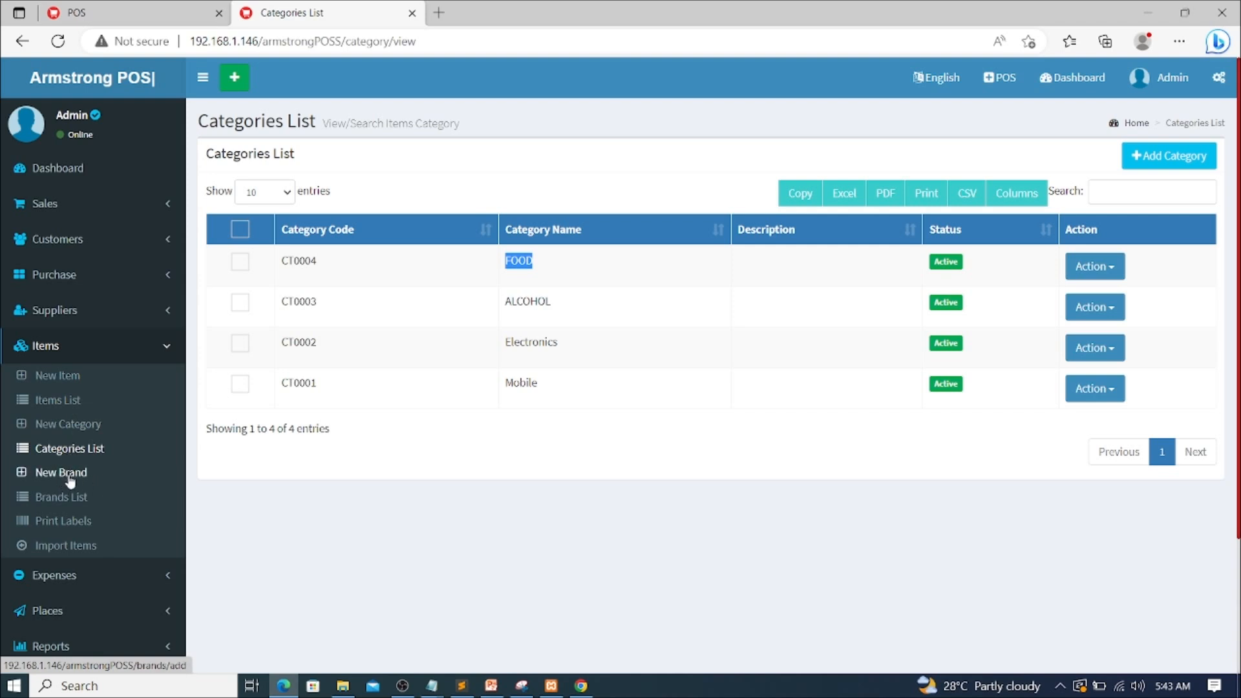
# - Create a new item brand named ALCOHOL and save the record
pyautogui.click(59, 502)
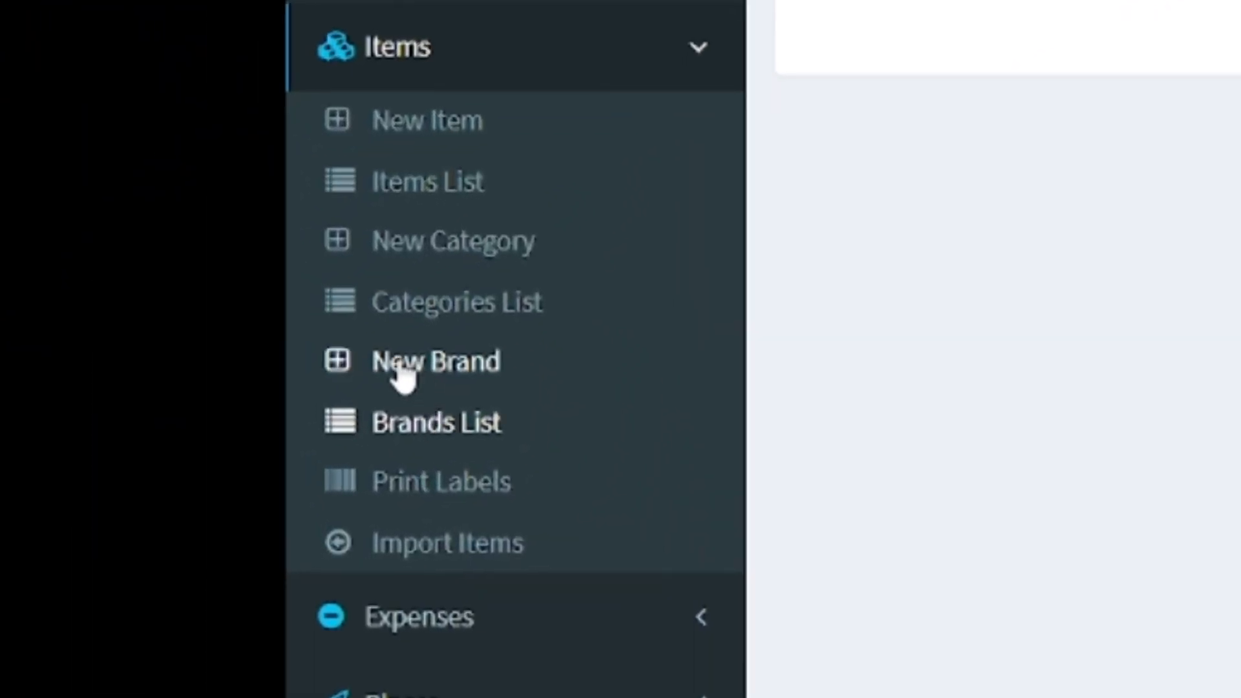
pyautogui.click(402, 373)
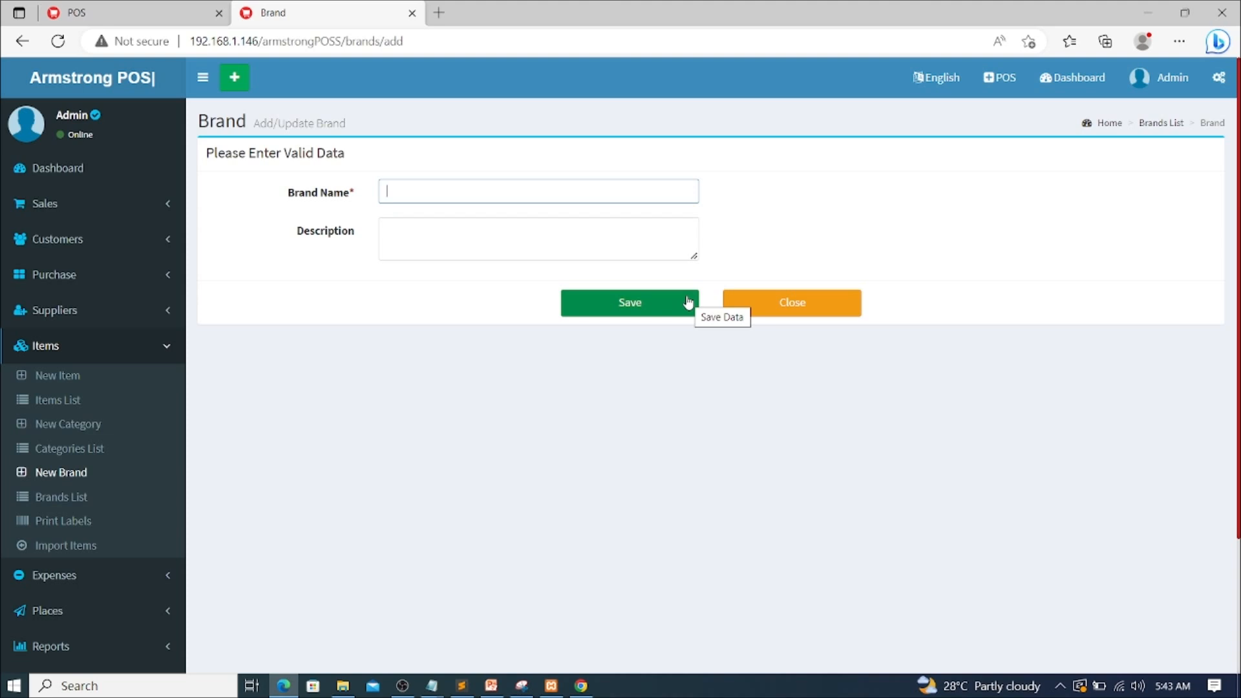
pyautogui.write('a')
pyautogui.press('BackSpace')
pyautogui.write('ALCOHOL')
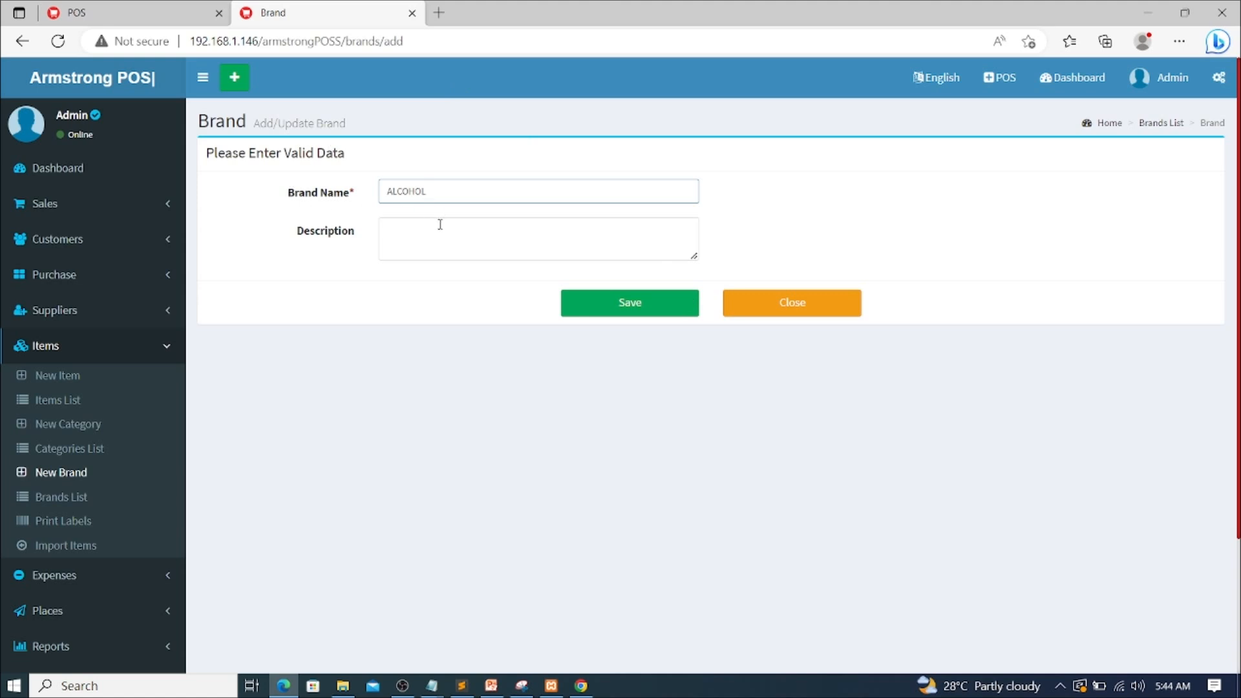
pyautogui.click(603, 308)
pyautogui.click(691, 132)
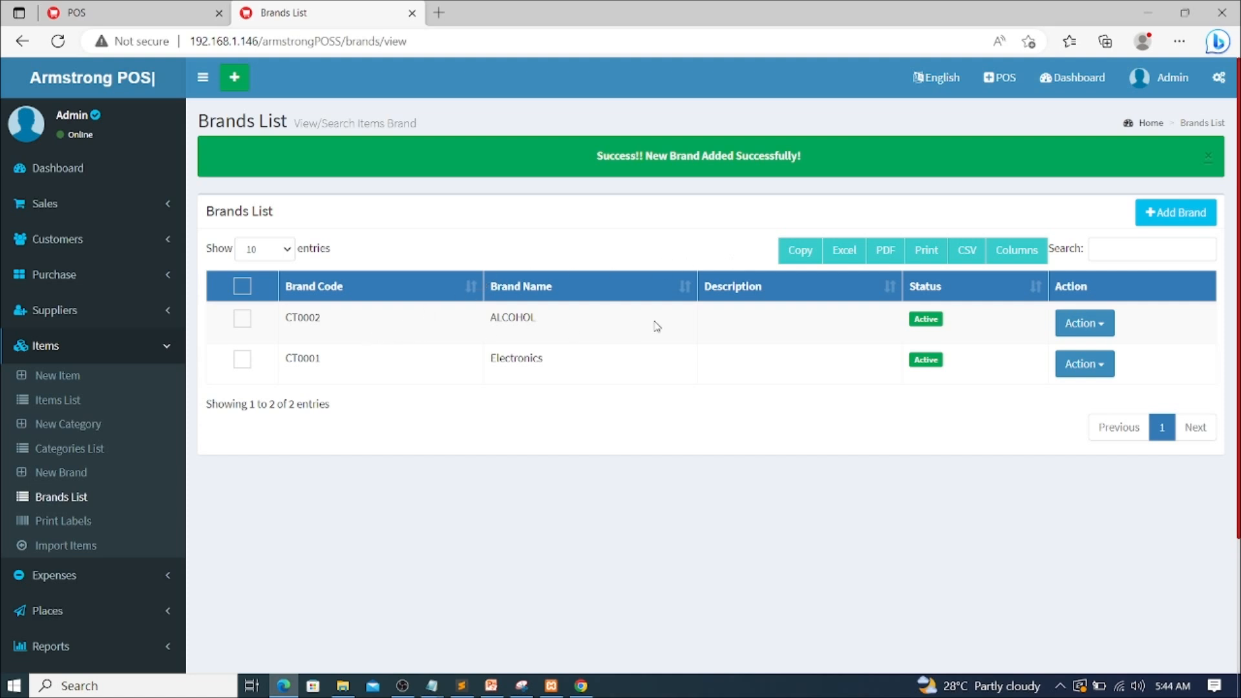
# - Add another item brand named FOOD and save the record
pyautogui.click(1181, 222)
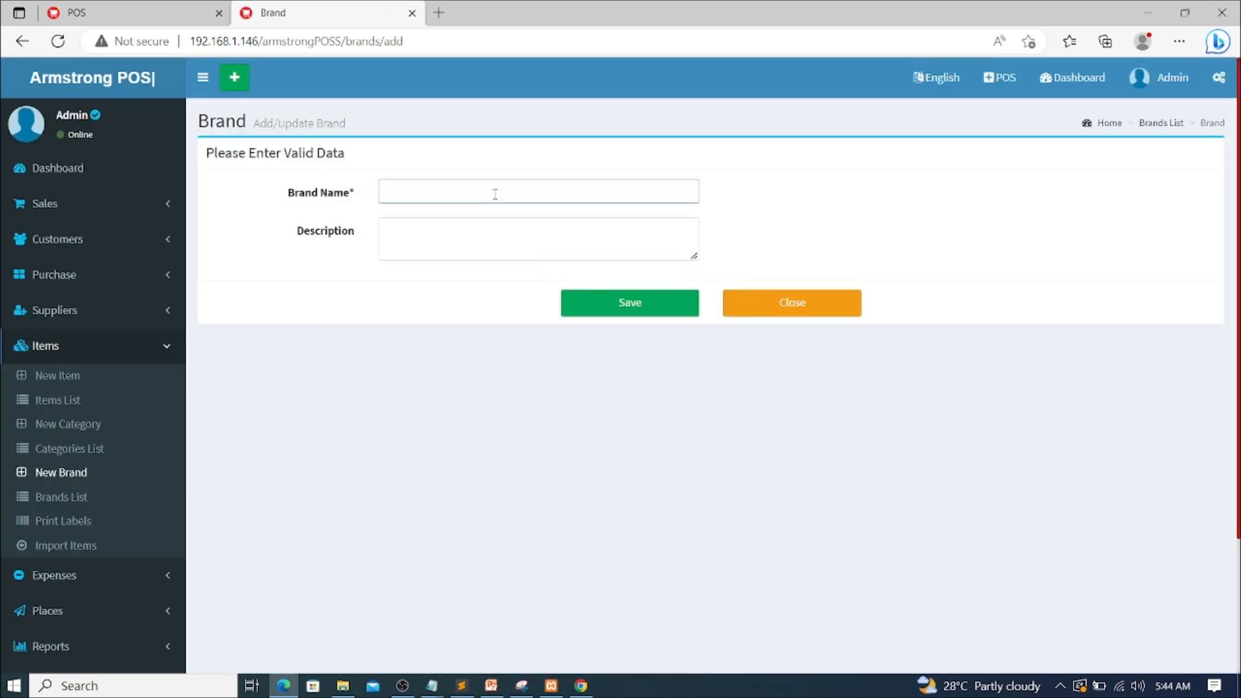
pyautogui.write('FOO')
pyautogui.click(614, 307)
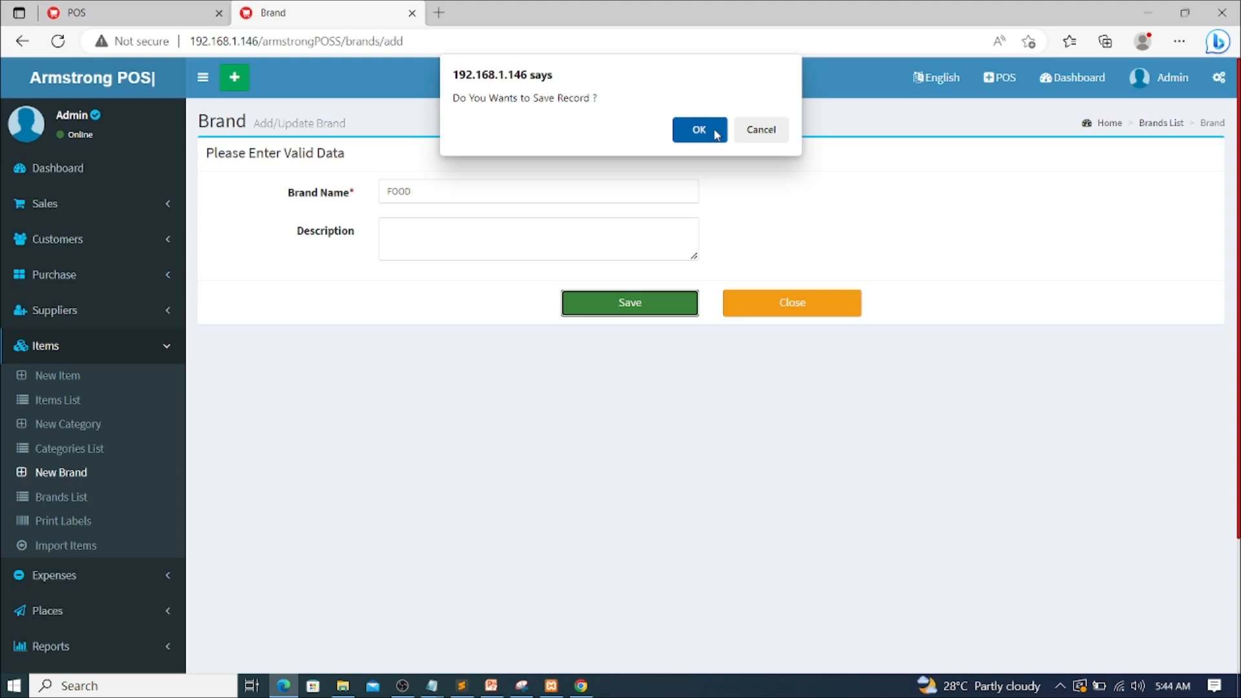
pyautogui.click(699, 129)
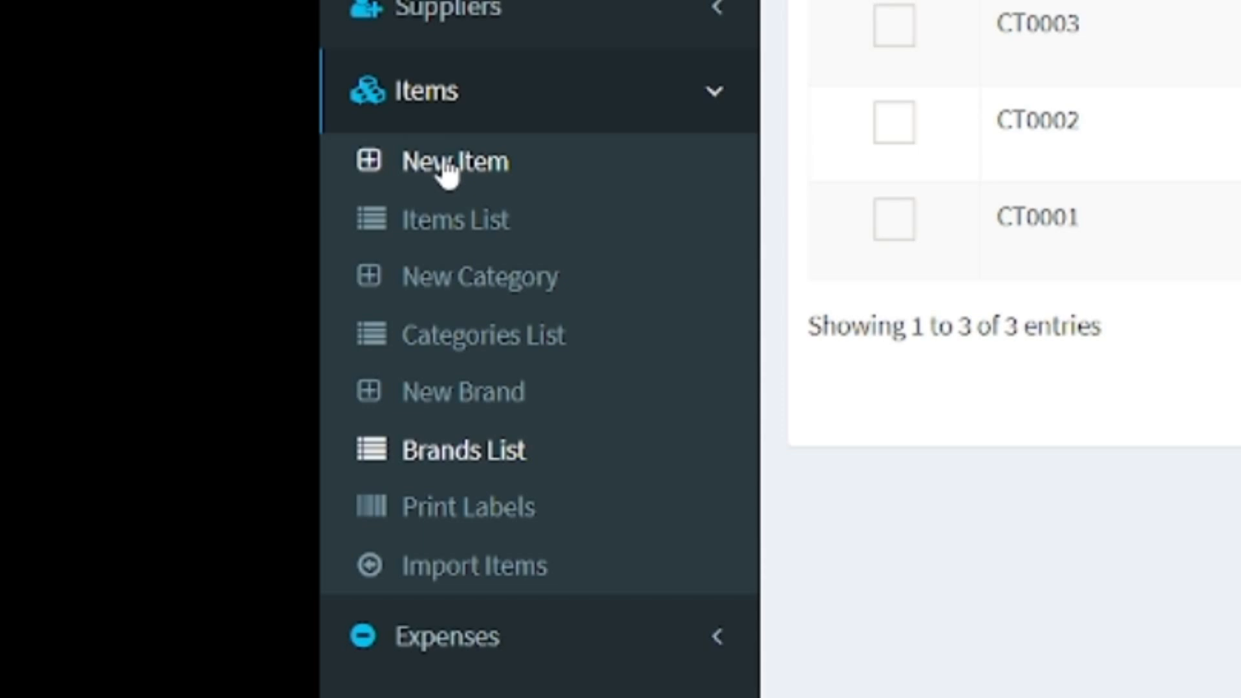
# - Open the form for adding a new item
pyautogui.click(445, 167)
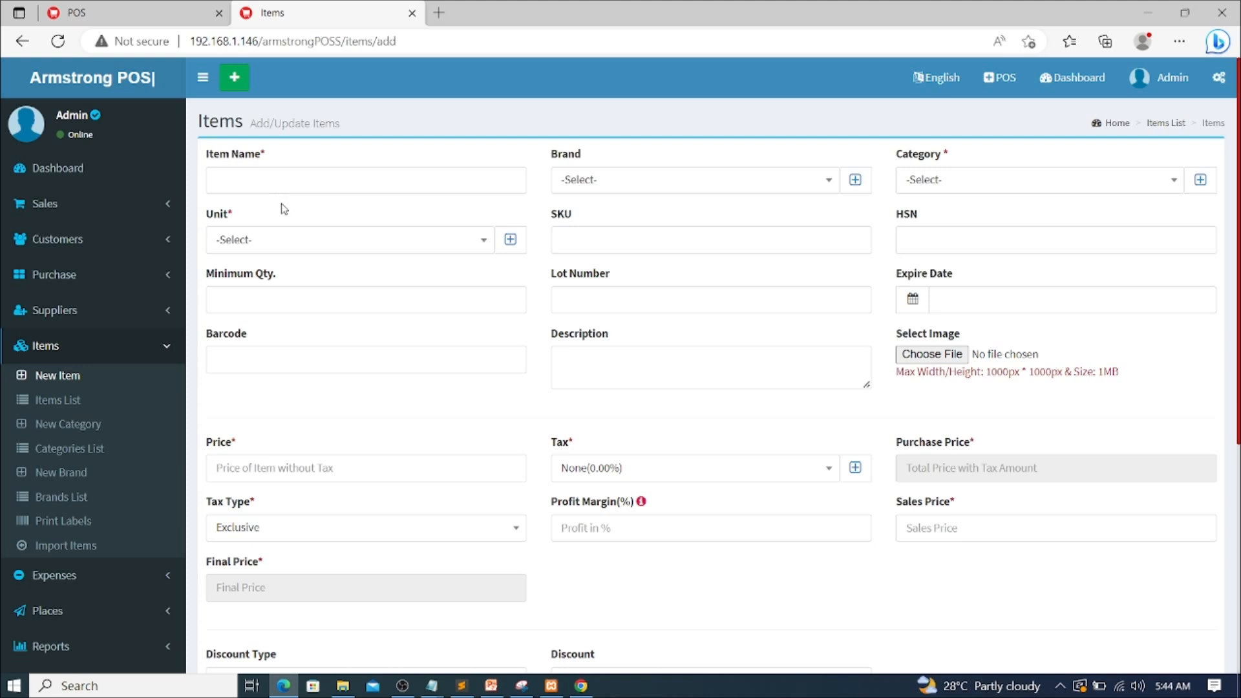
pyautogui.click(272, 183)
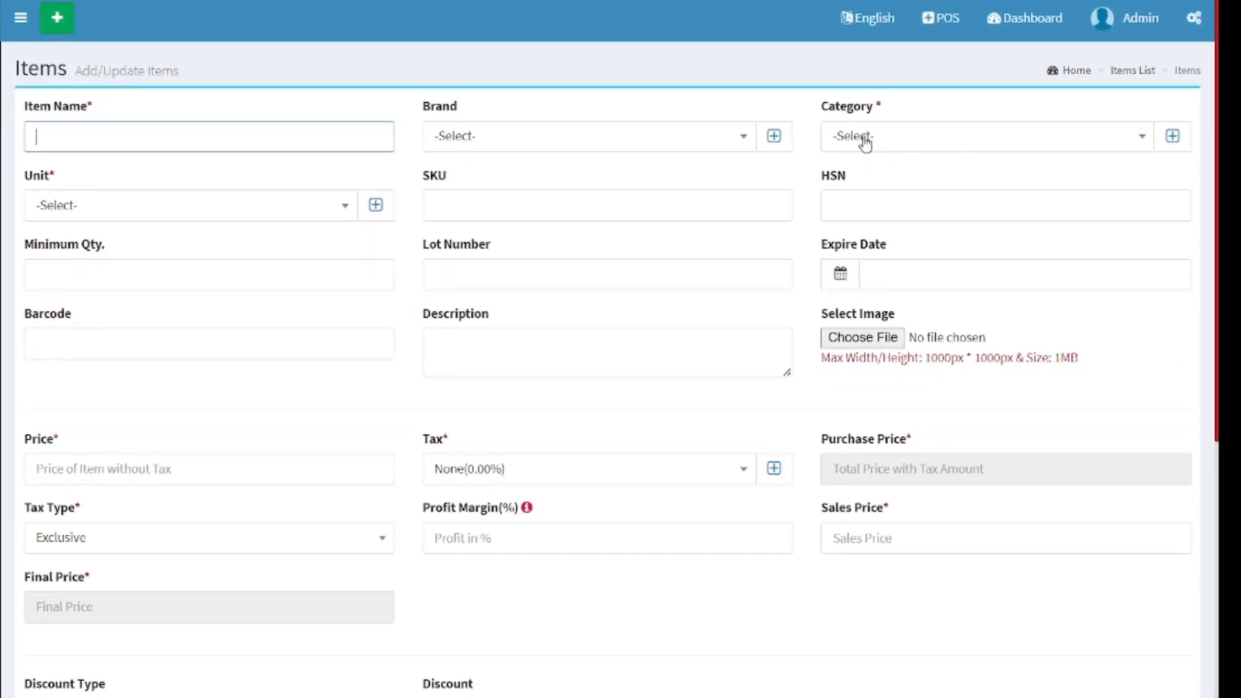
# - Examine the new item form's required fields, including price and sales price, and its expiry date calendar
pyautogui.scroll(-1, 297, 362)
pyautogui.scroll(-1, 297, 362)
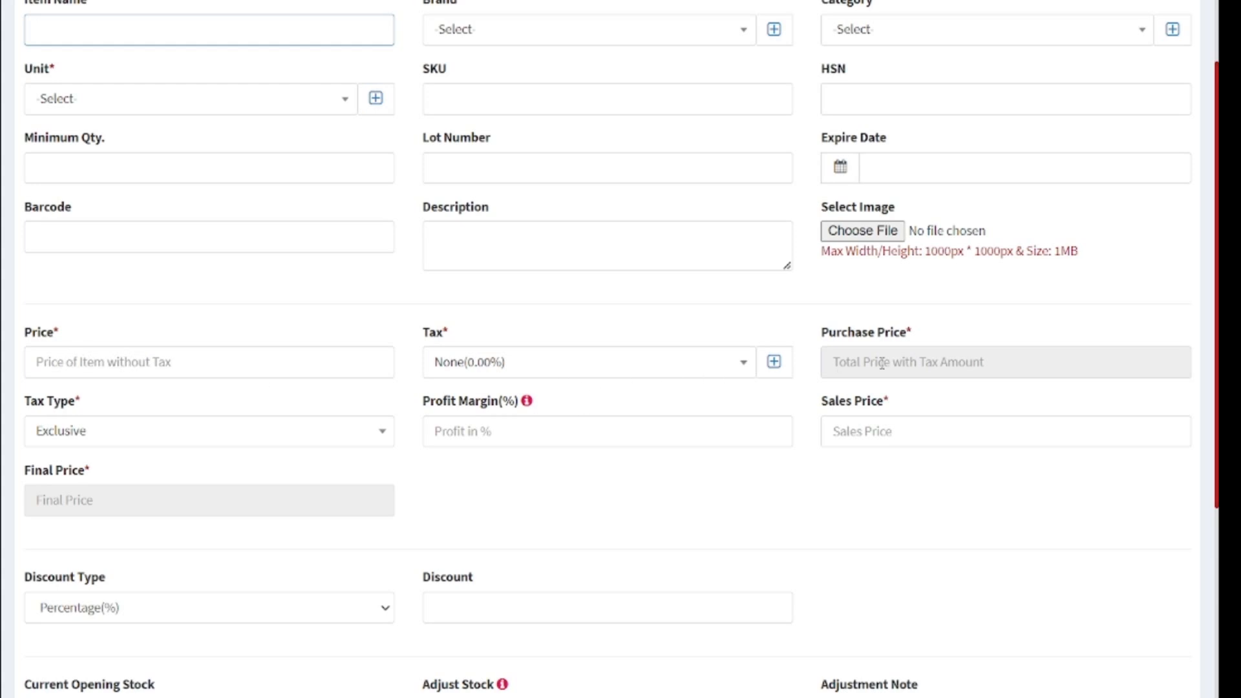
pyautogui.scroll(-2, 876, 363)
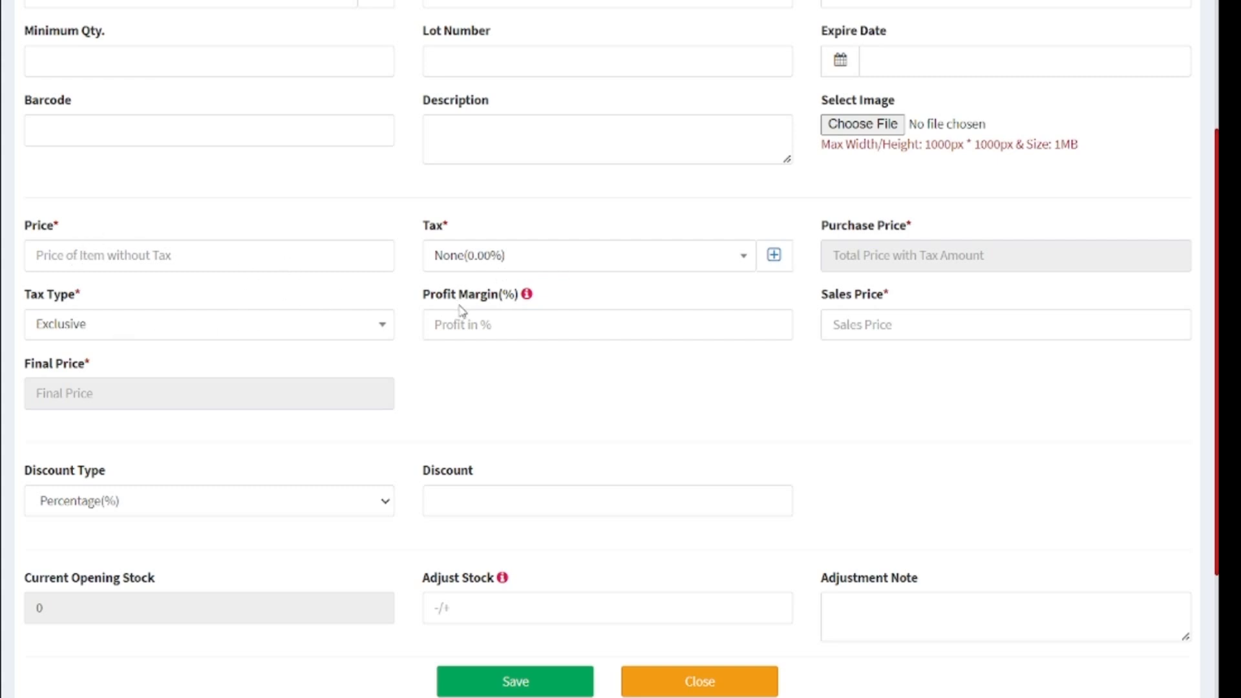
pyautogui.click(28, 252)
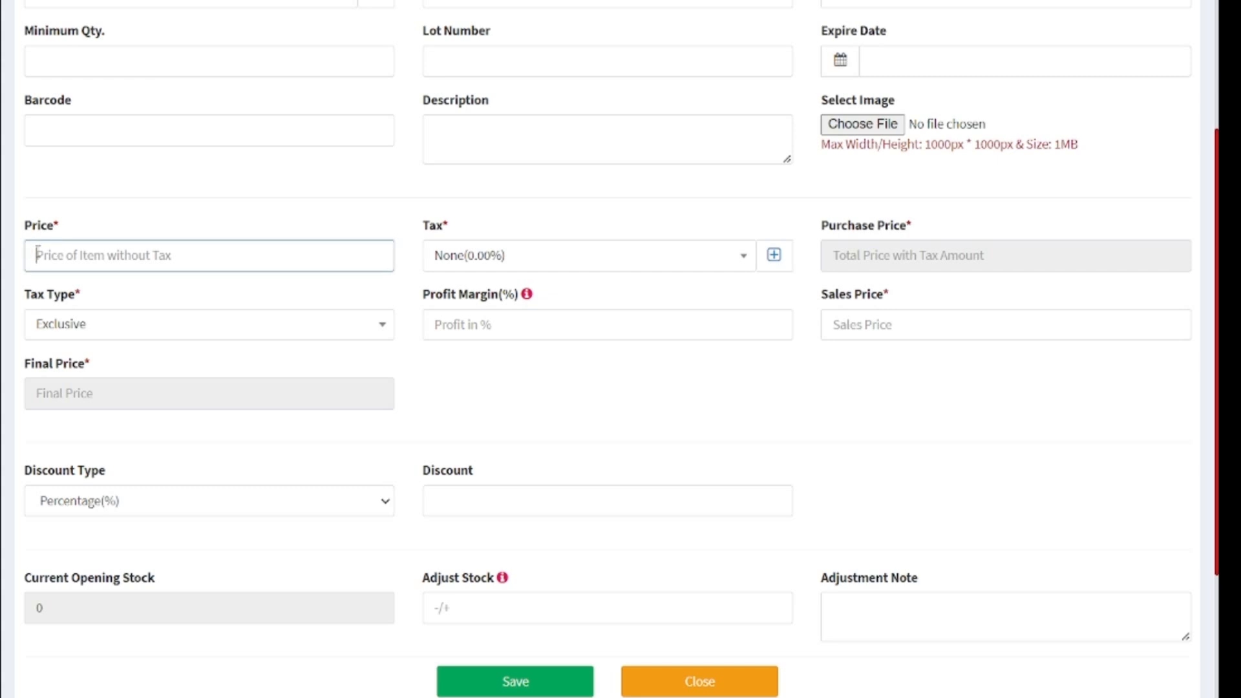
pyautogui.moveTo(62, 226); pyautogui.dragTo(47, 227)
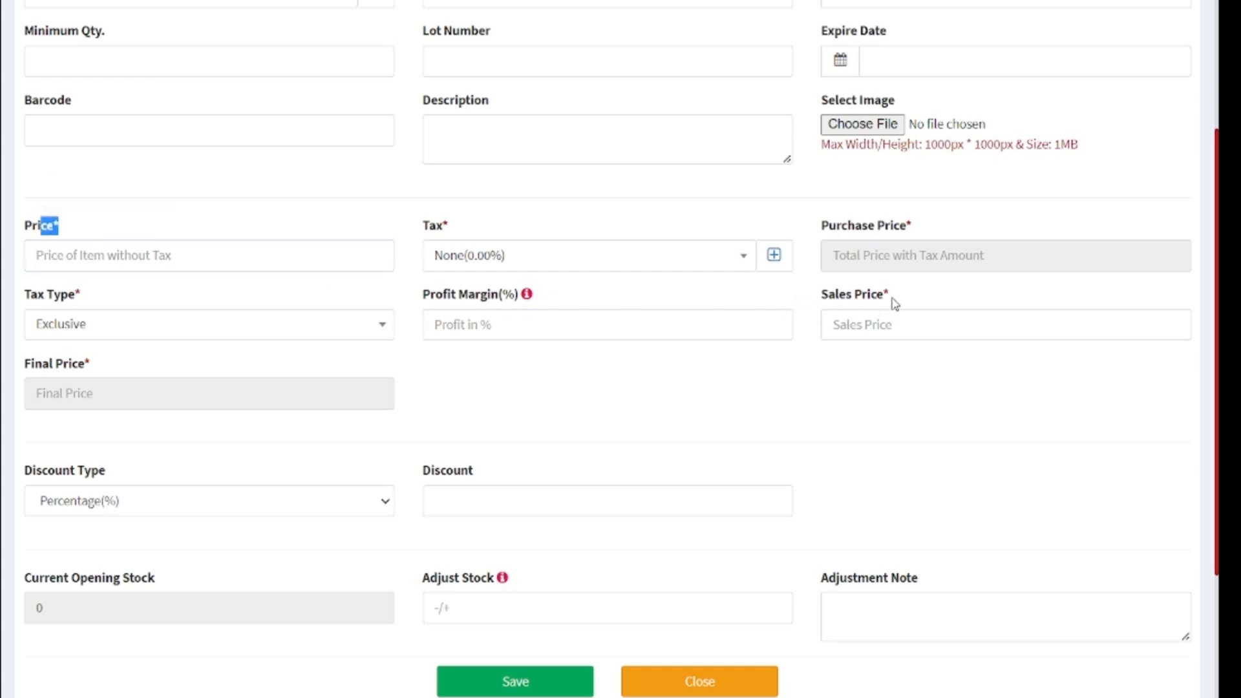
pyautogui.moveTo(897, 299); pyautogui.dragTo(849, 302)
pyautogui.scroll(-2, 847, 324)
pyautogui.scroll(3, 847, 323)
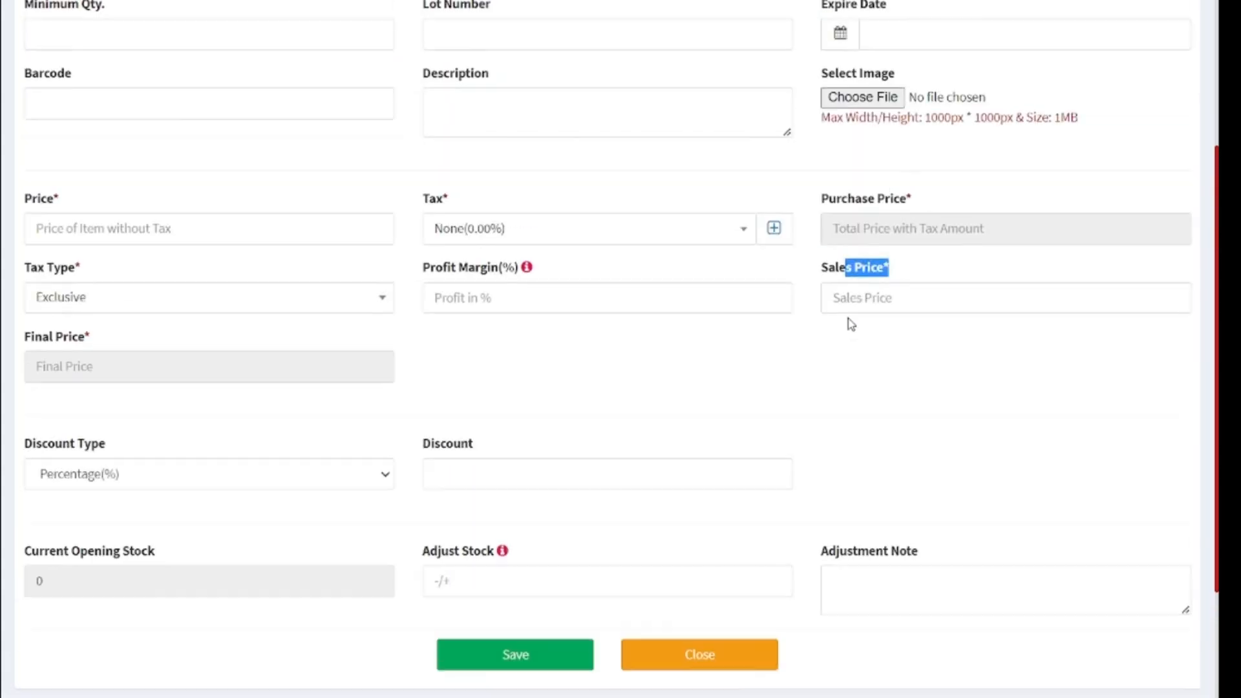
pyautogui.scroll(2, 854, 314)
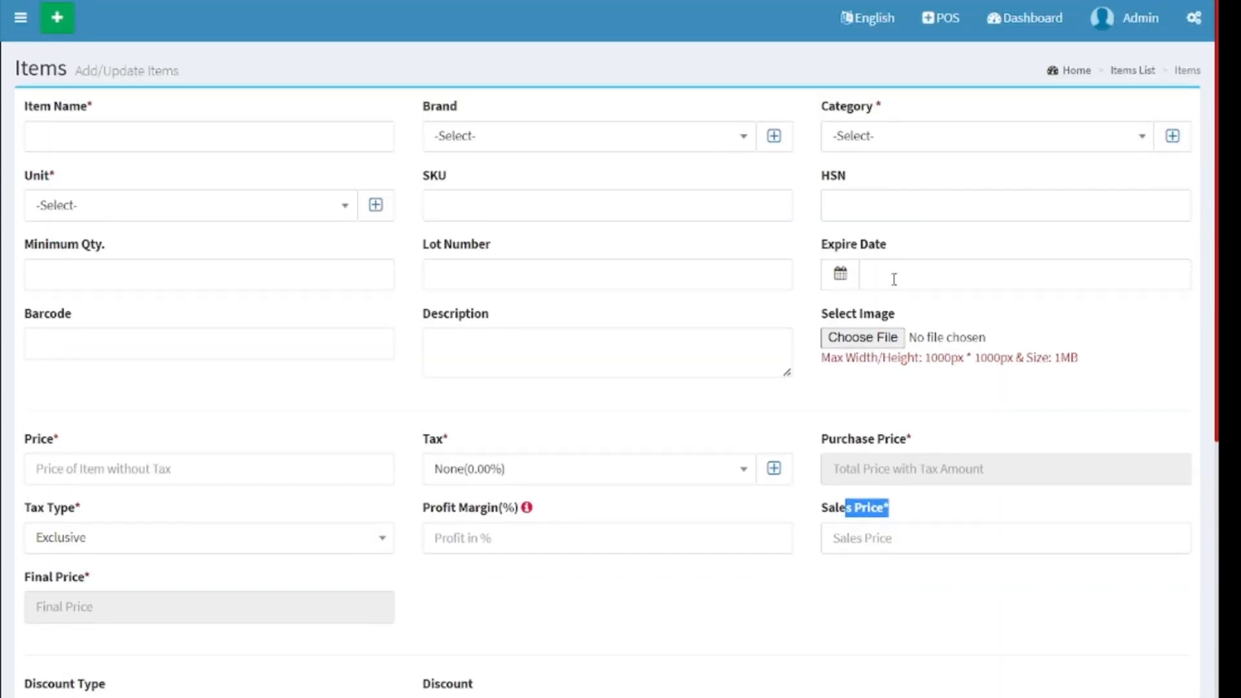
pyautogui.click(840, 274)
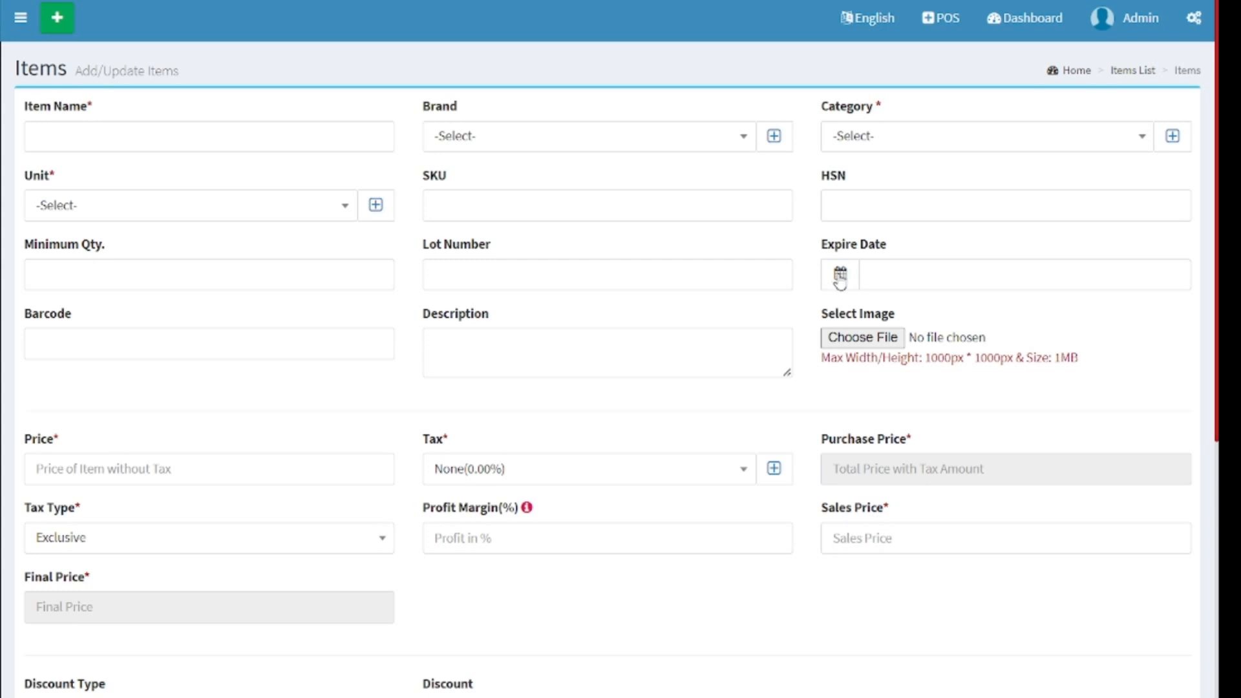
pyautogui.click(843, 277)
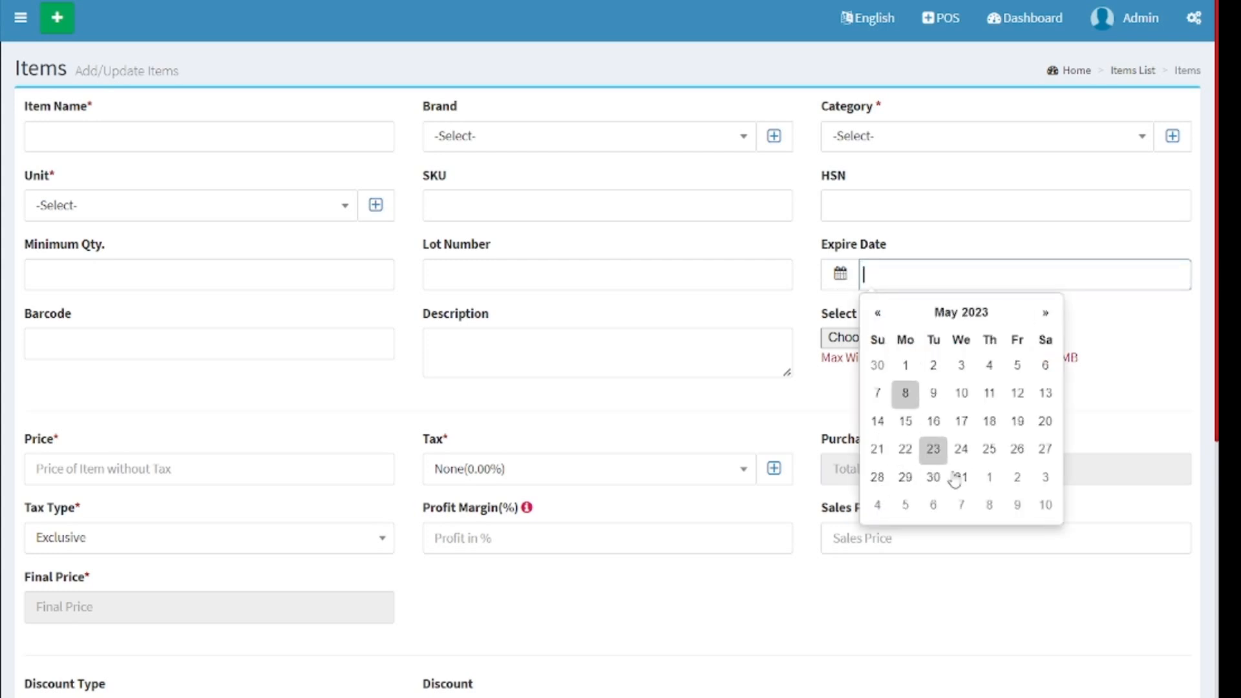
pyautogui.click(890, 235)
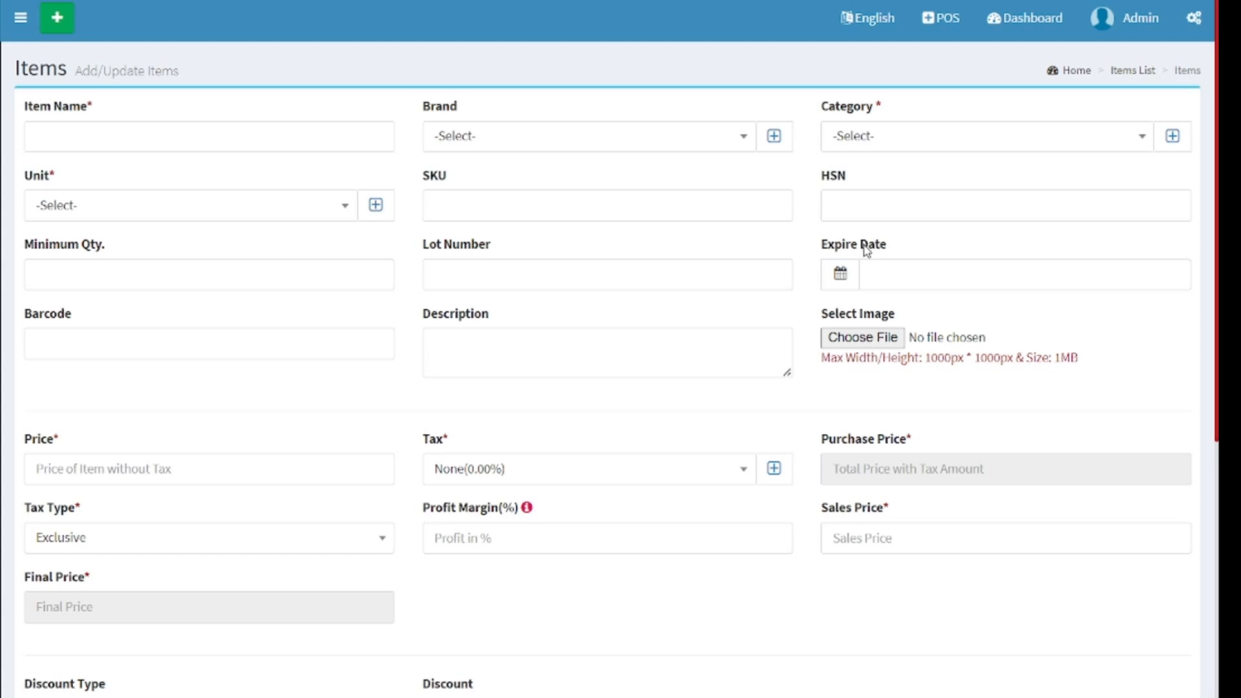
# - Enter BELLA VENAS 2L as the new item's name
pyautogui.click(48, 134)
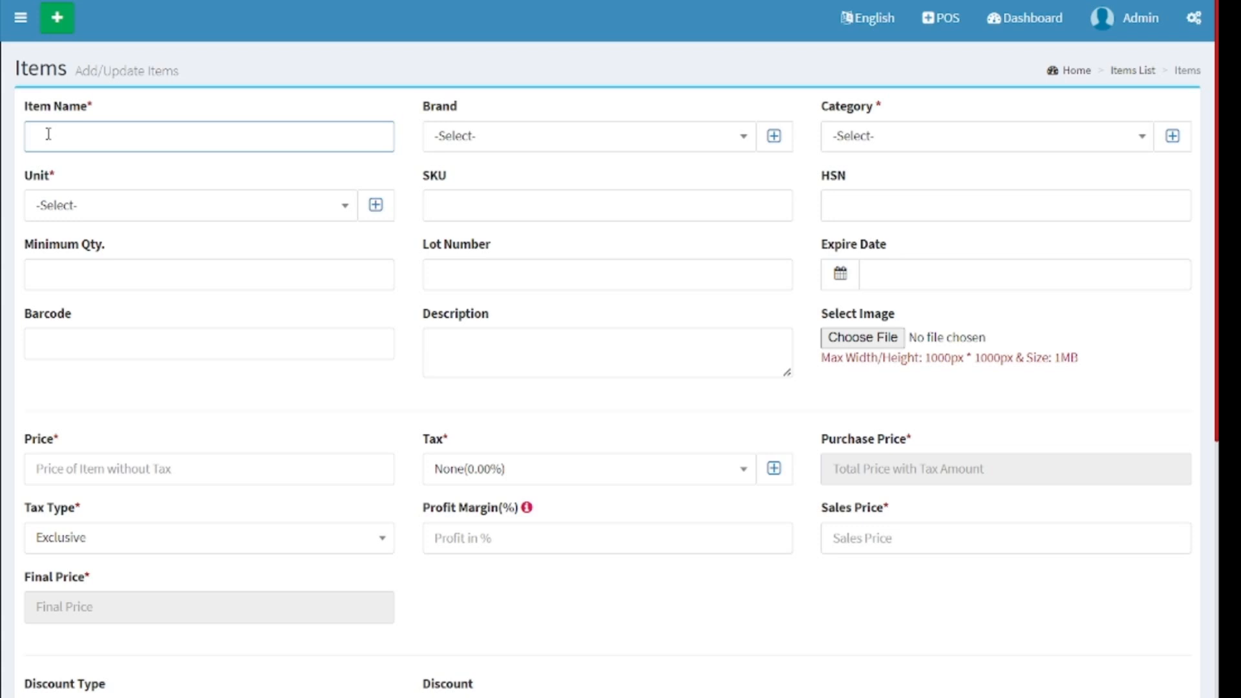
pyautogui.write('b')
pyautogui.write('B')
pyautogui.write('ELLA V')
pyautogui.write('E')
pyautogui.write('NAS 2L')
# - Assign the new item the ALCOHOL brand and the ALCOHOL category
pyautogui.click(474, 137)
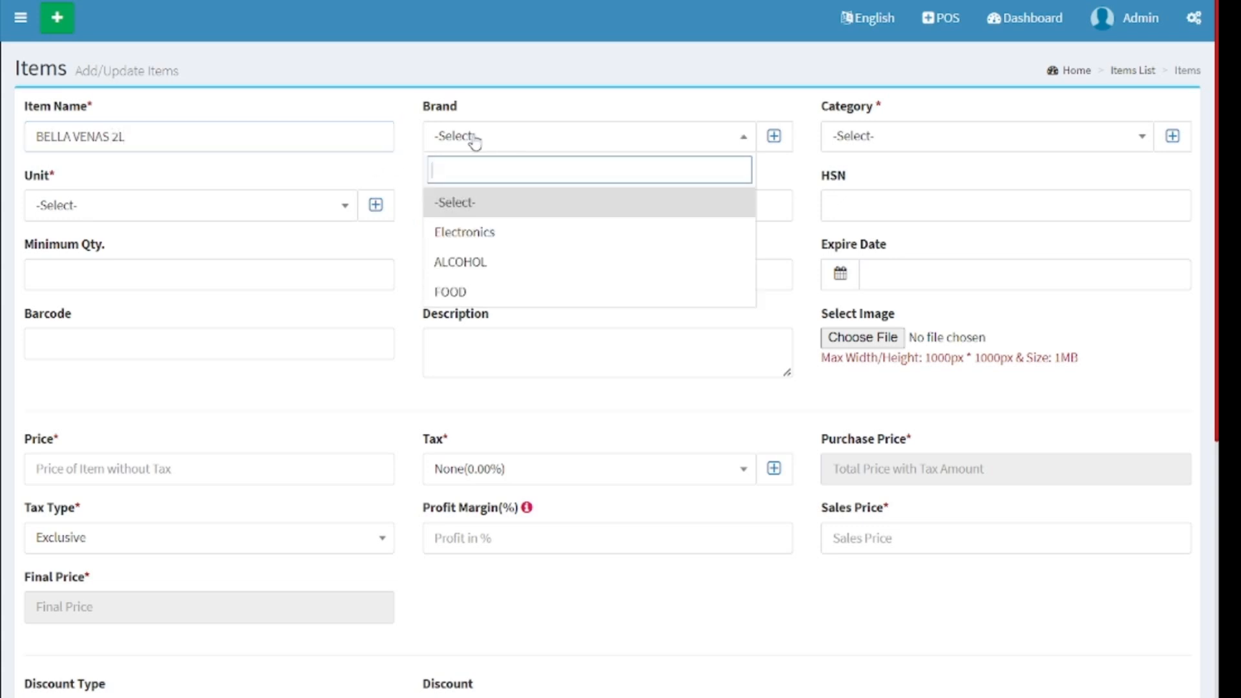
pyautogui.click(478, 262)
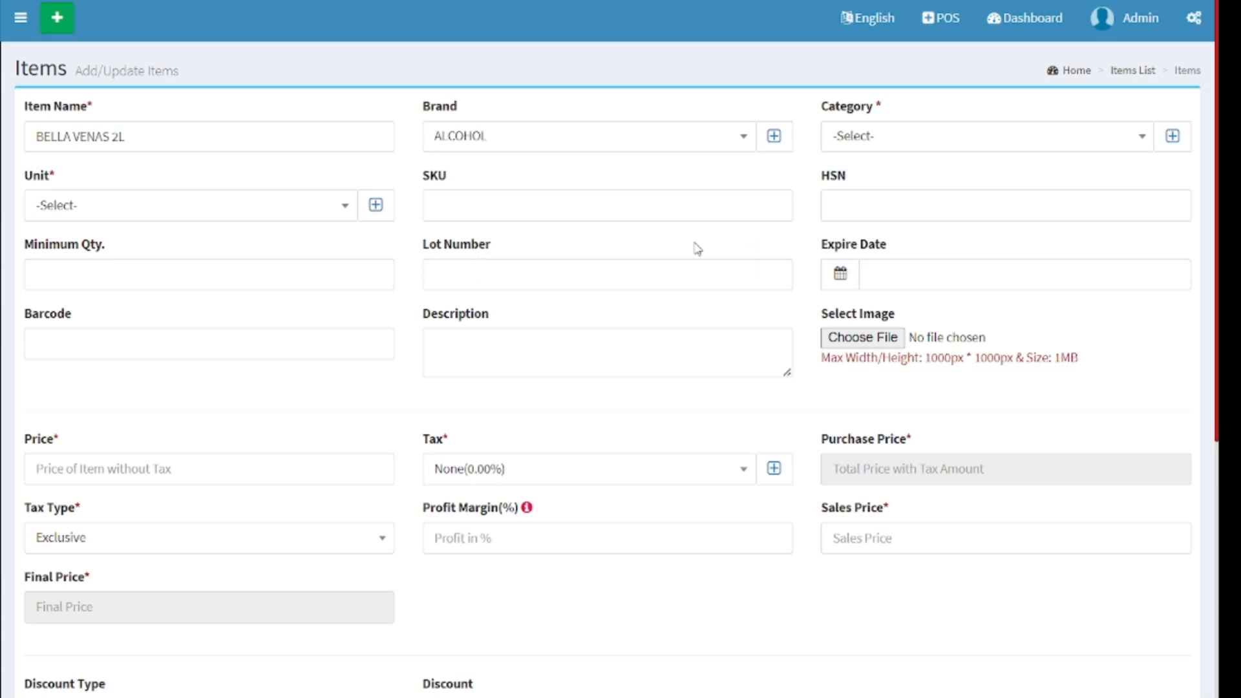
pyautogui.click(945, 140)
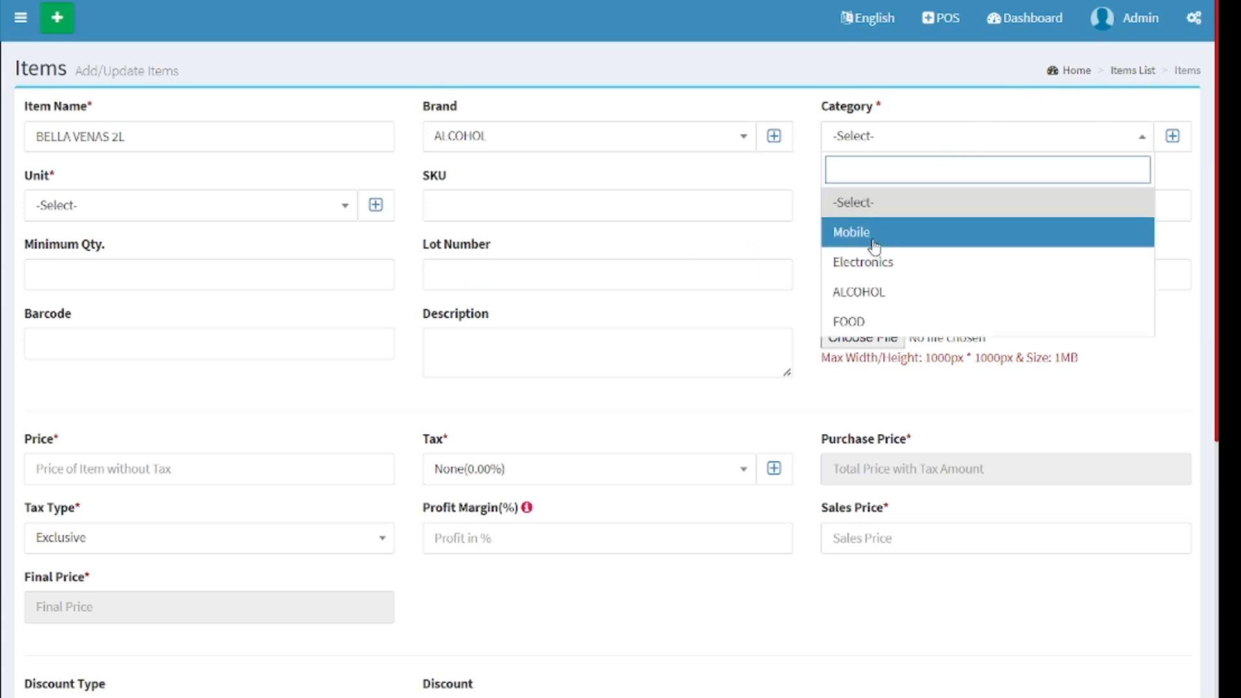
pyautogui.click(880, 292)
# - Reset the new item's brand to -Select- and choose ALCOHOL again
pyautogui.click(529, 145)
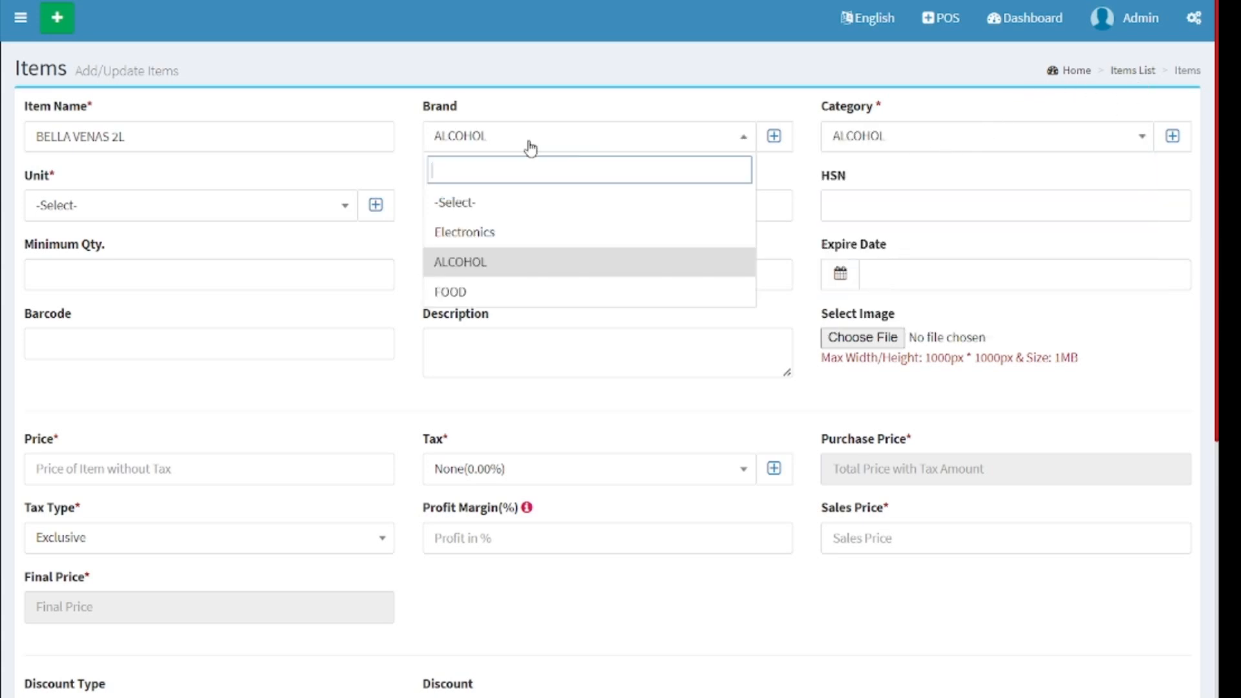
pyautogui.click(502, 202)
pyautogui.click(504, 134)
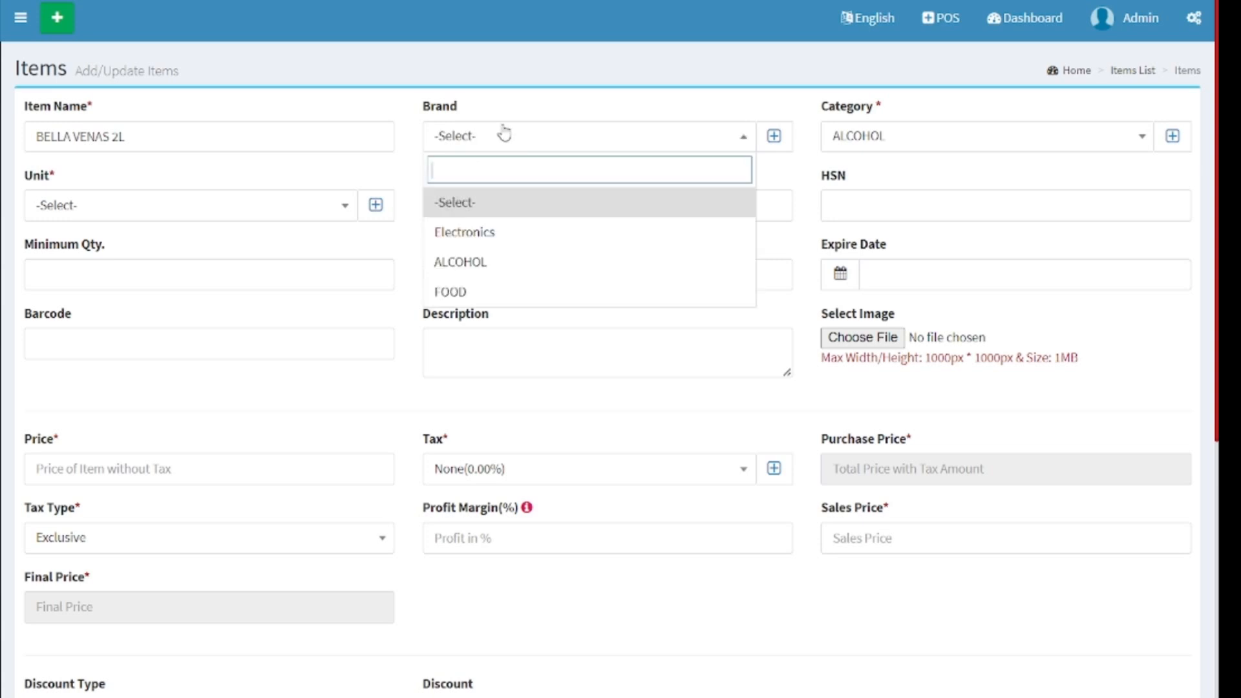
pyautogui.click(476, 263)
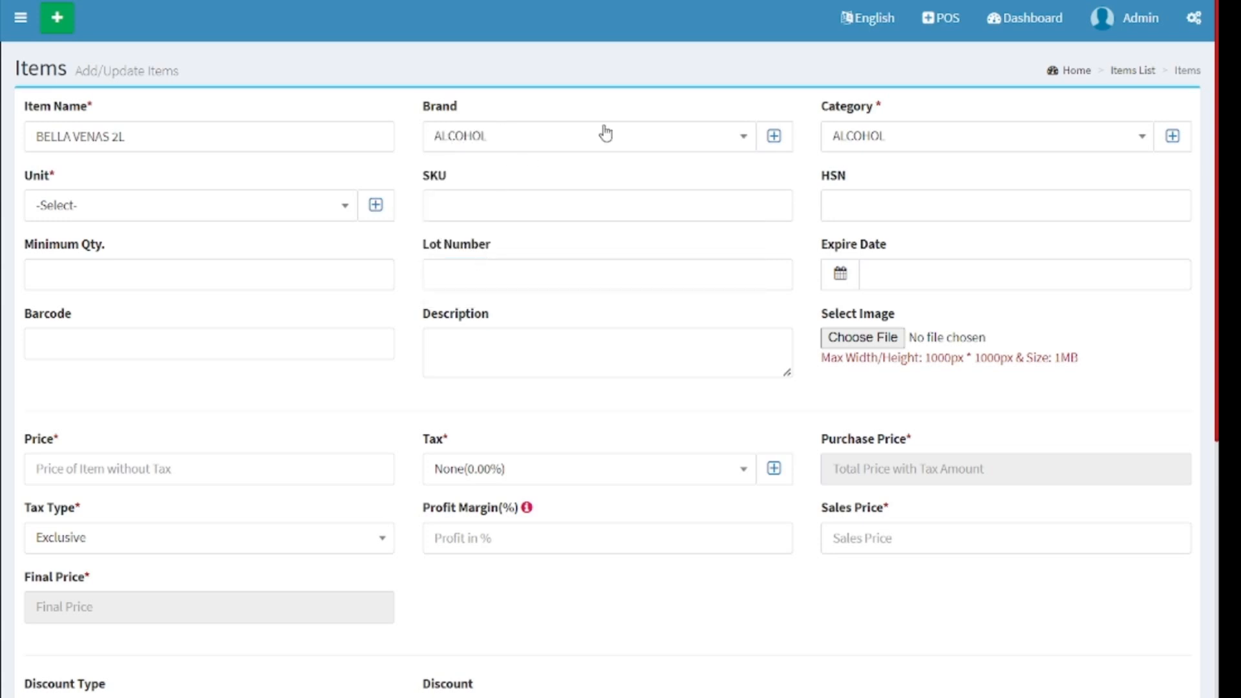
# - Set the new item's unit to Pieces and its minimum quantity to 100000
pyautogui.click(178, 211)
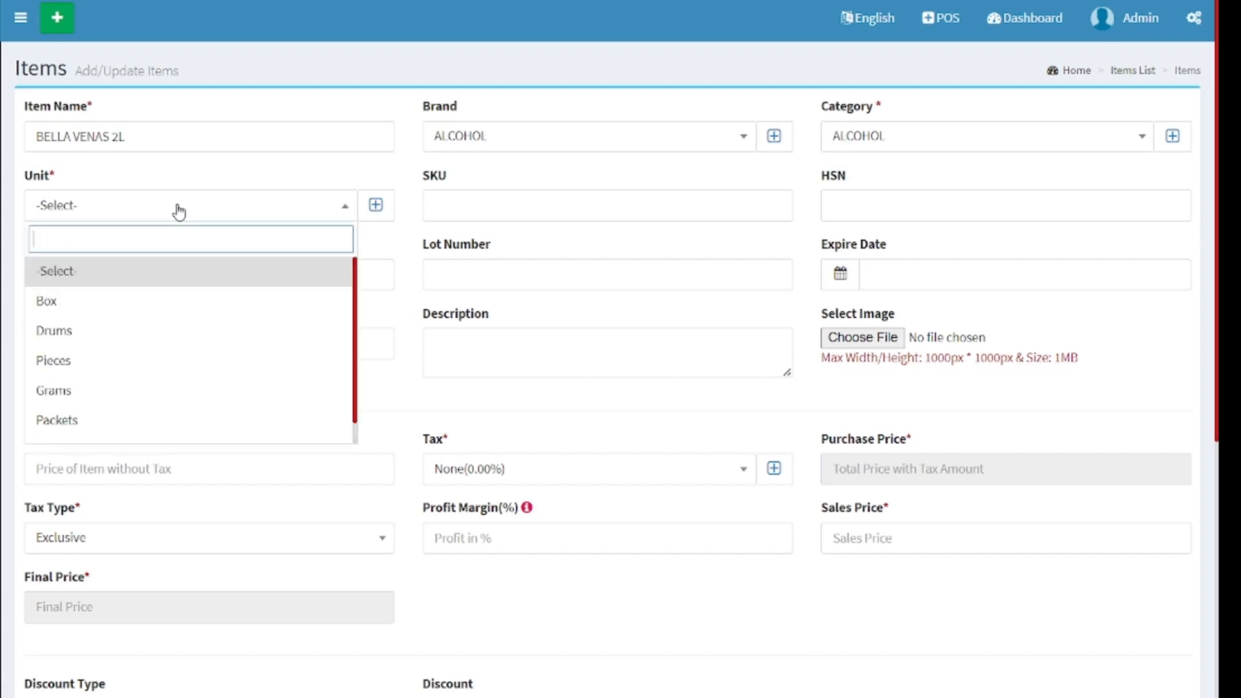
pyautogui.click(126, 367)
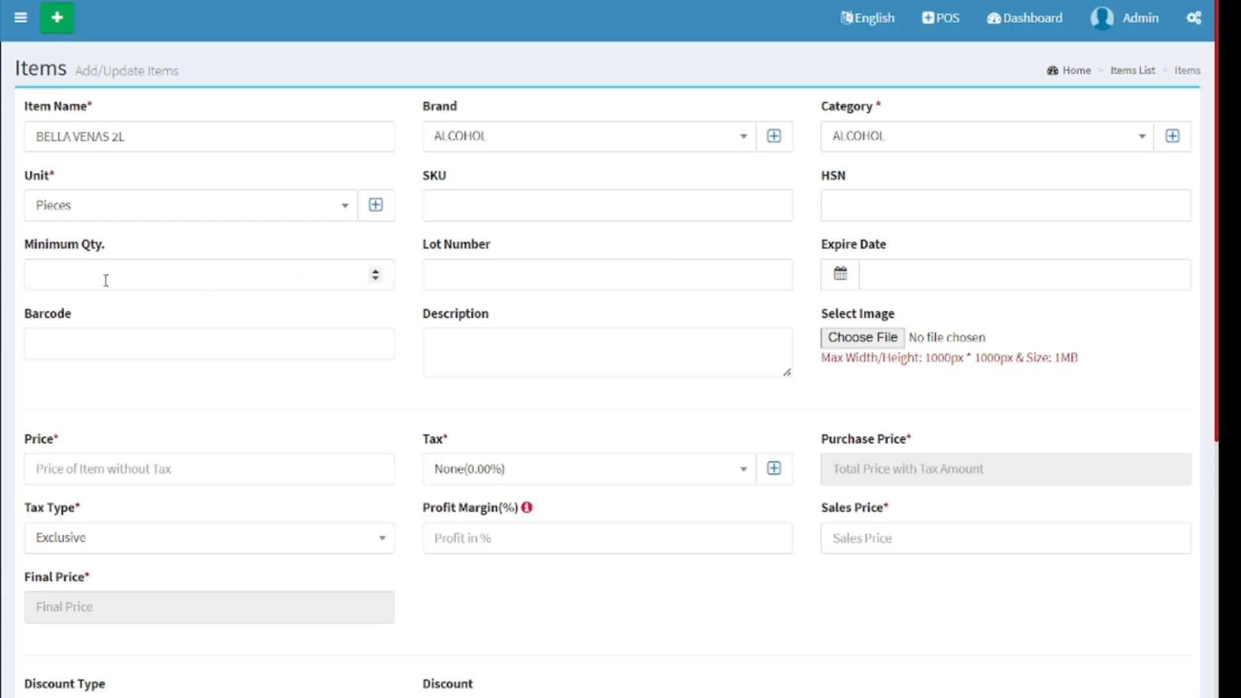
pyautogui.click(64, 269)
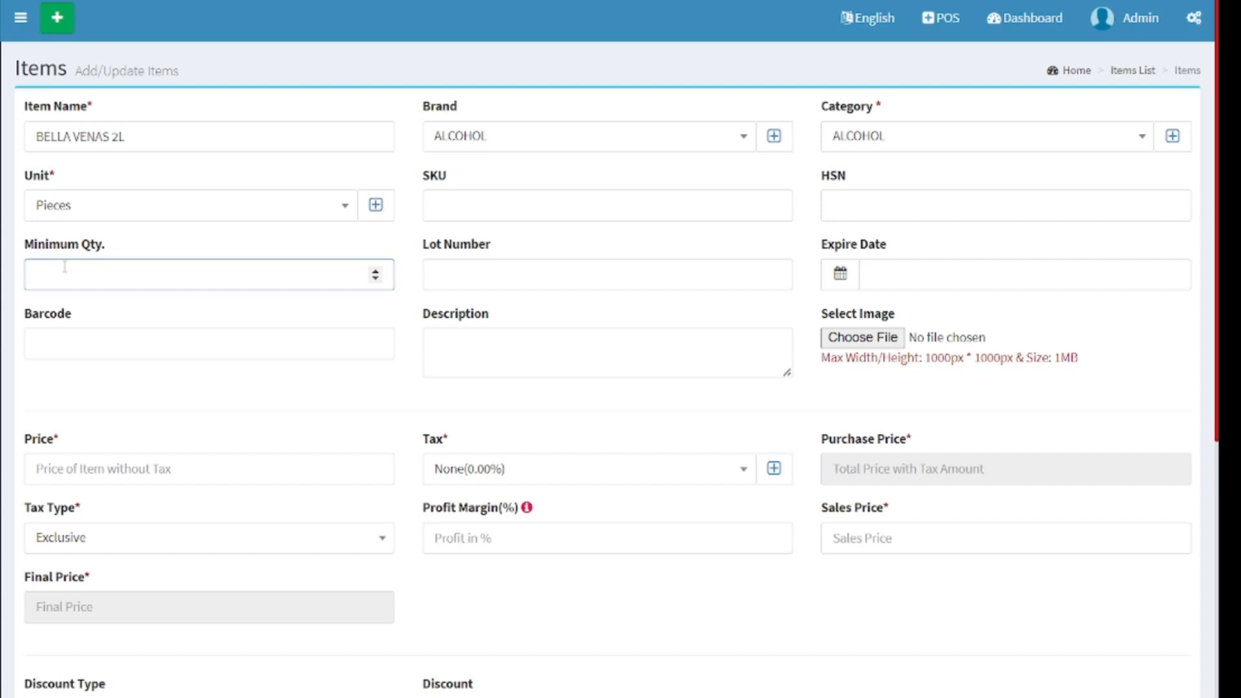
pyautogui.write('00000')
# - Set the new item's expiry date to 10-06-2024 using the calendar
pyautogui.scroll(-2, 548, 240)
pyautogui.click(839, 169)
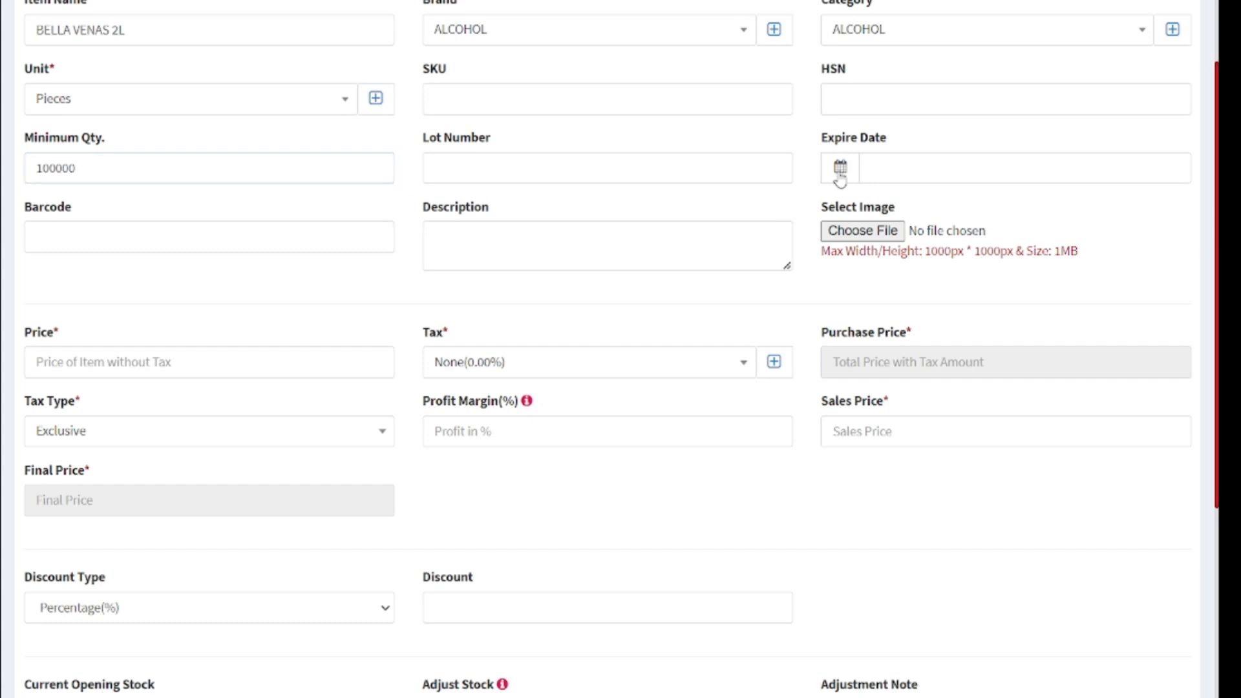
pyautogui.click(876, 171)
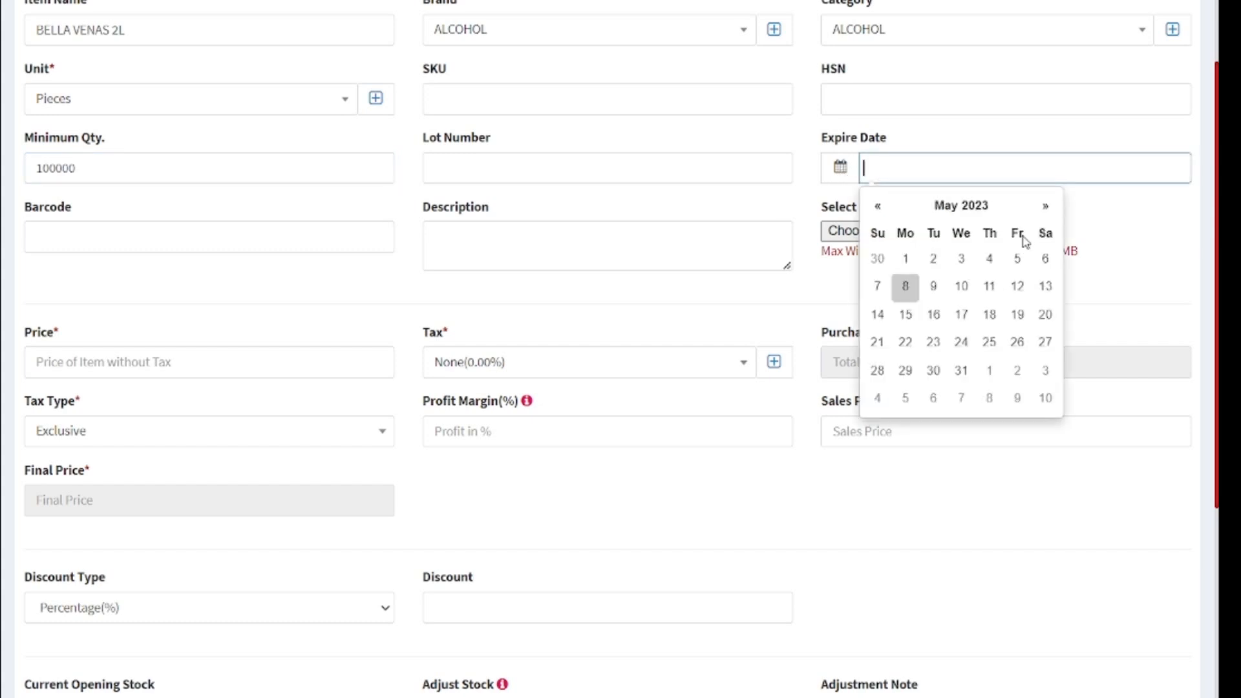
pyautogui.click(1045, 205)
pyautogui.click(1045, 206)
pyautogui.doubleClick(1045, 206)
pyautogui.tripleClick(1045, 205)
pyautogui.doubleClick(1045, 206)
pyautogui.tripleClick(1045, 205)
pyautogui.click(1044, 206)
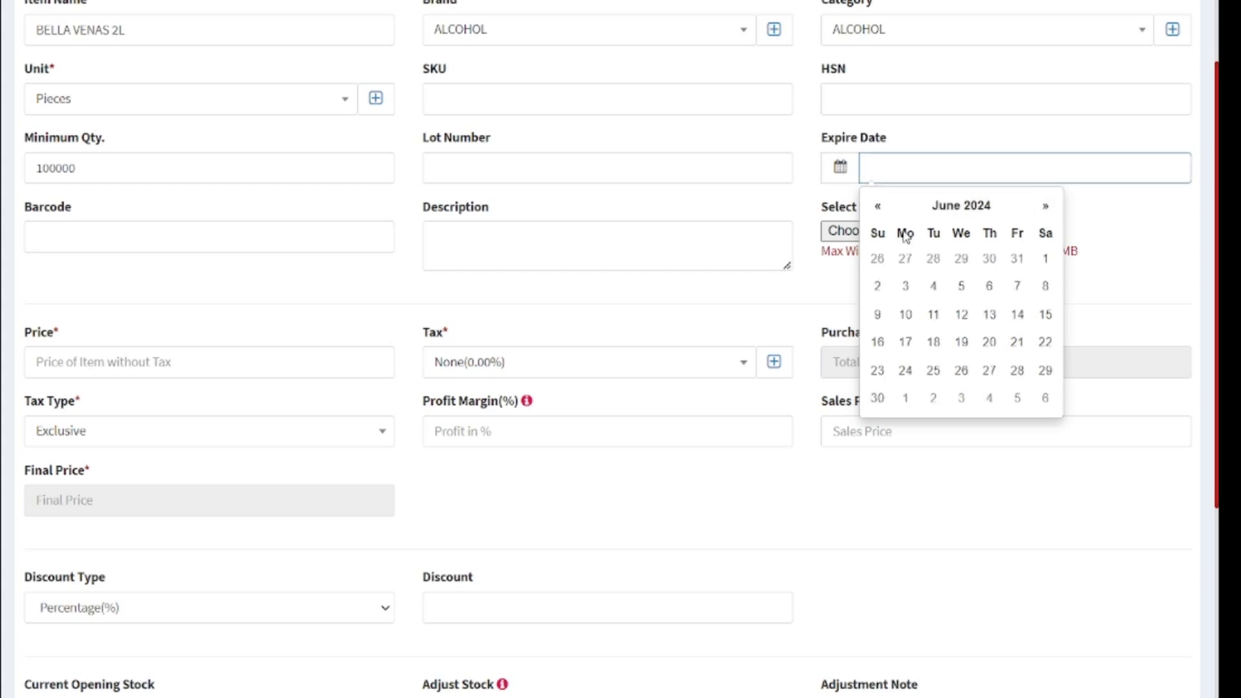
pyautogui.click(904, 316)
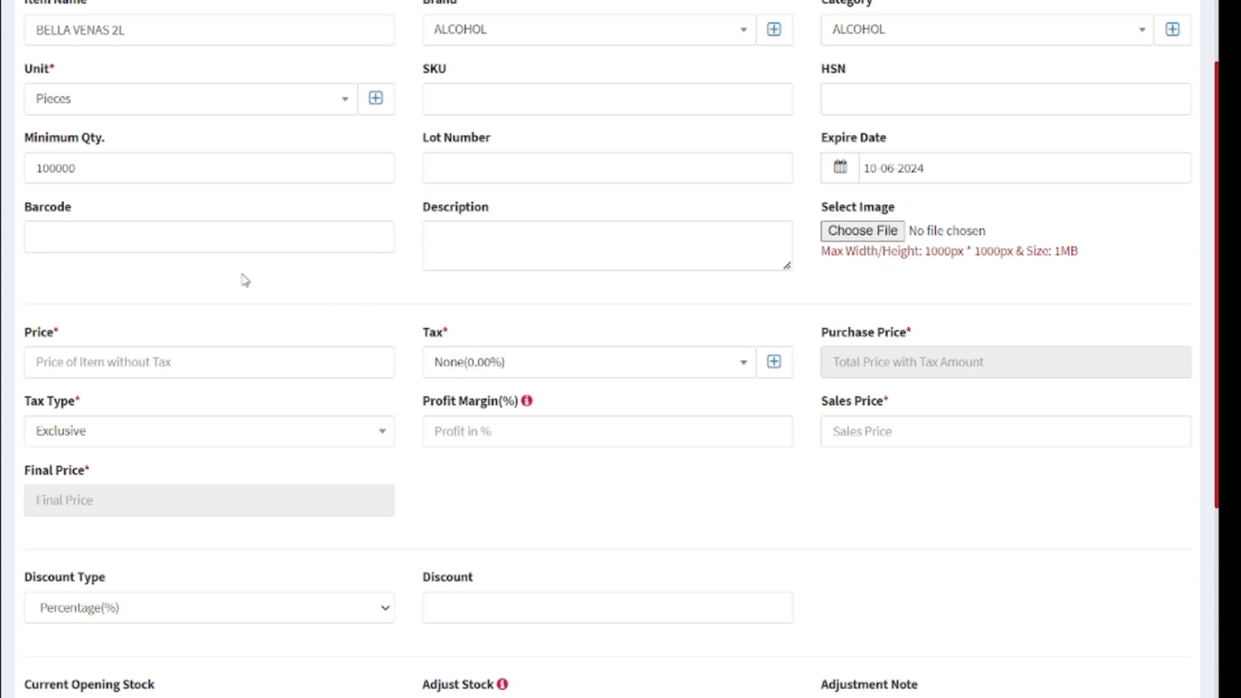
# - Enter 100 as the item's price without tax and 150 as its sales price
pyautogui.click(132, 360)
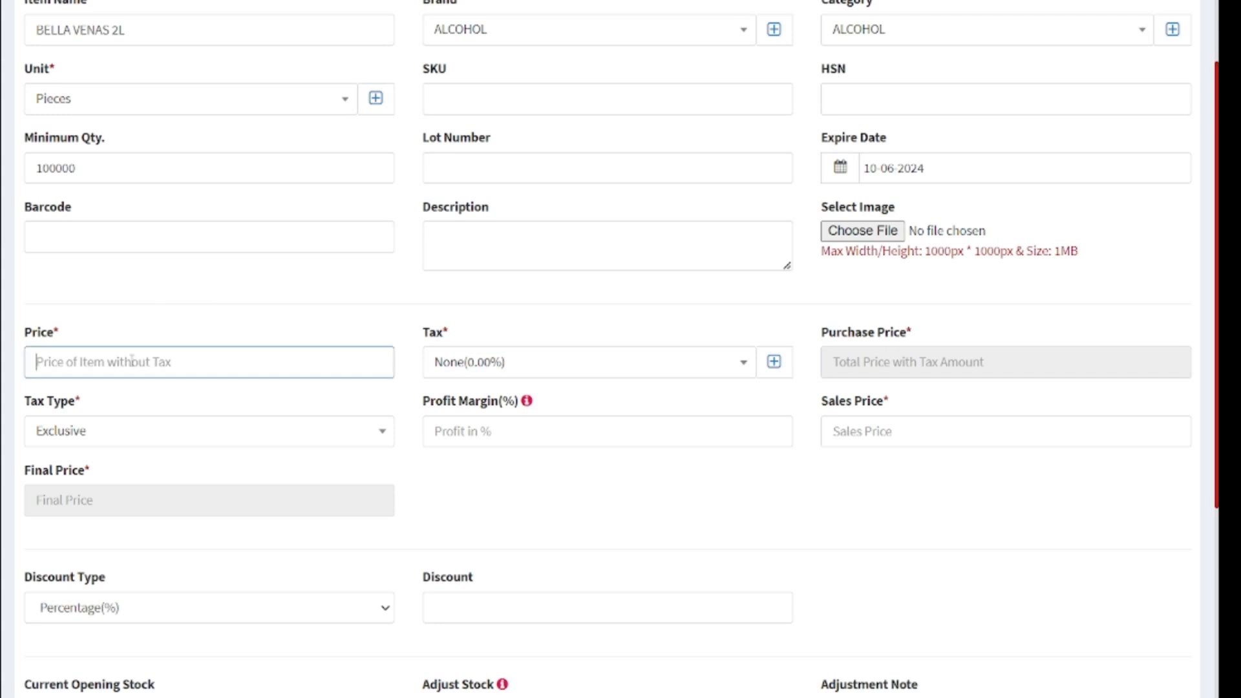
pyautogui.write('100')
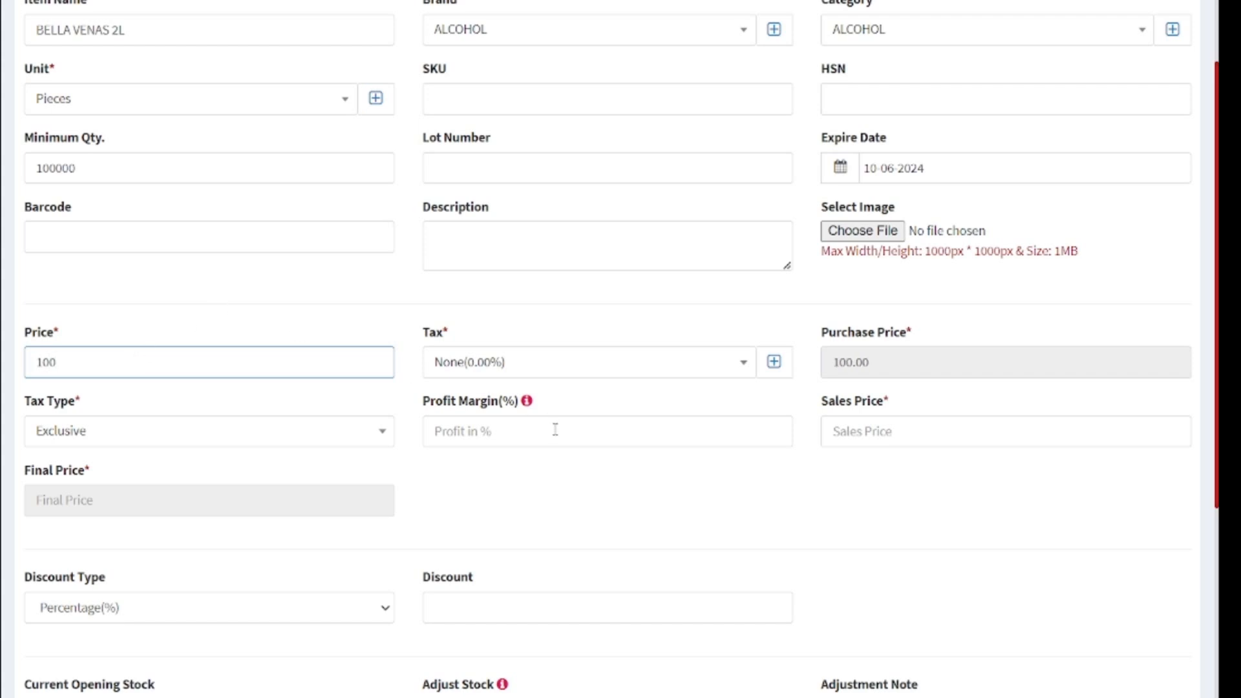
pyautogui.click(872, 430)
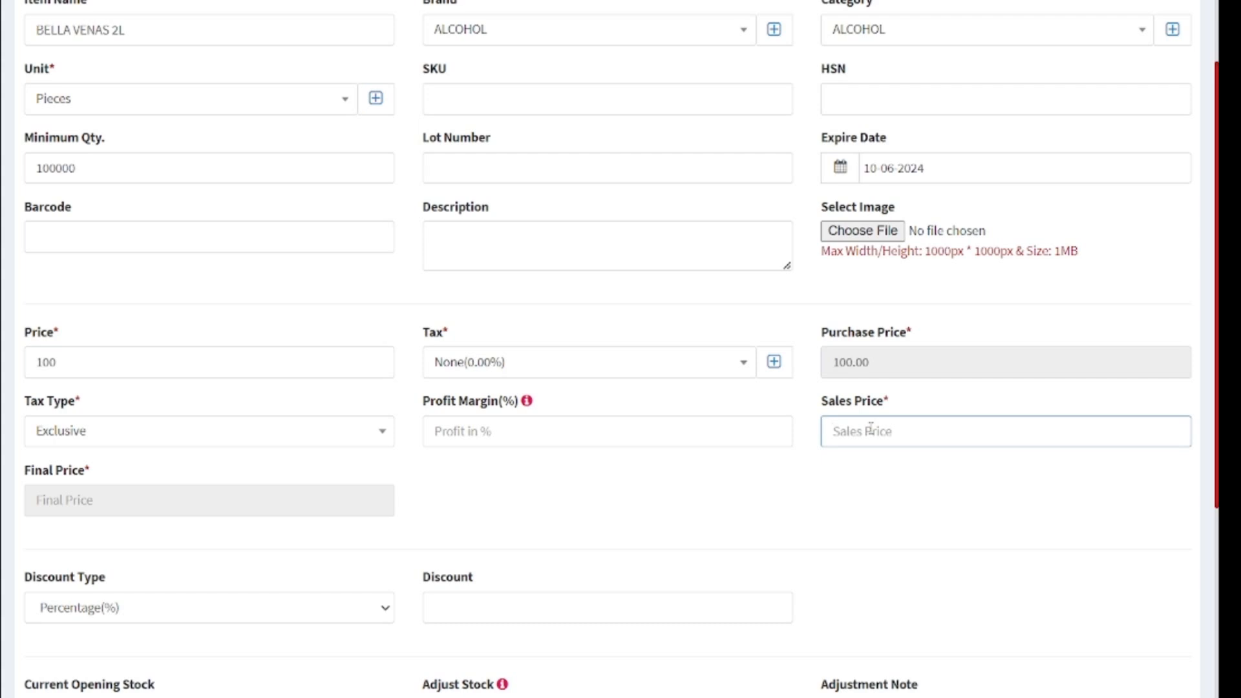
pyautogui.write('150')
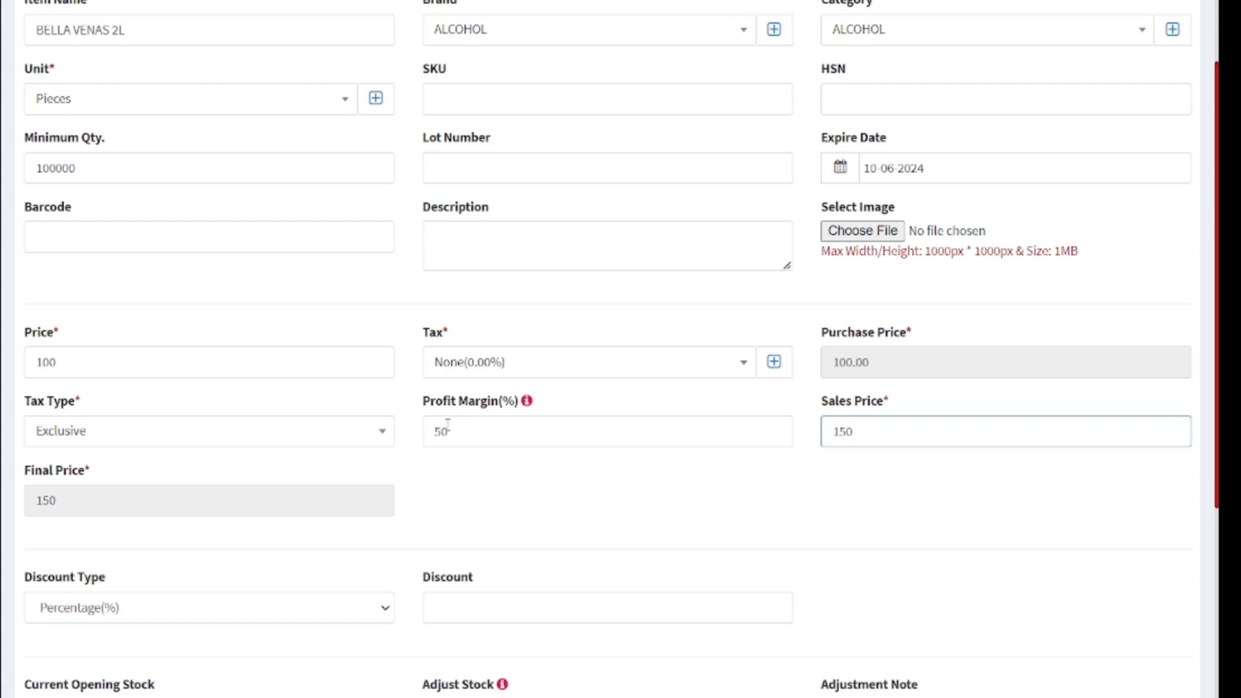
# - Examine the calculated profit margin and review the rest of the item form, including its discount and stock fields
pyautogui.moveTo(459, 429); pyautogui.dragTo(421, 429)
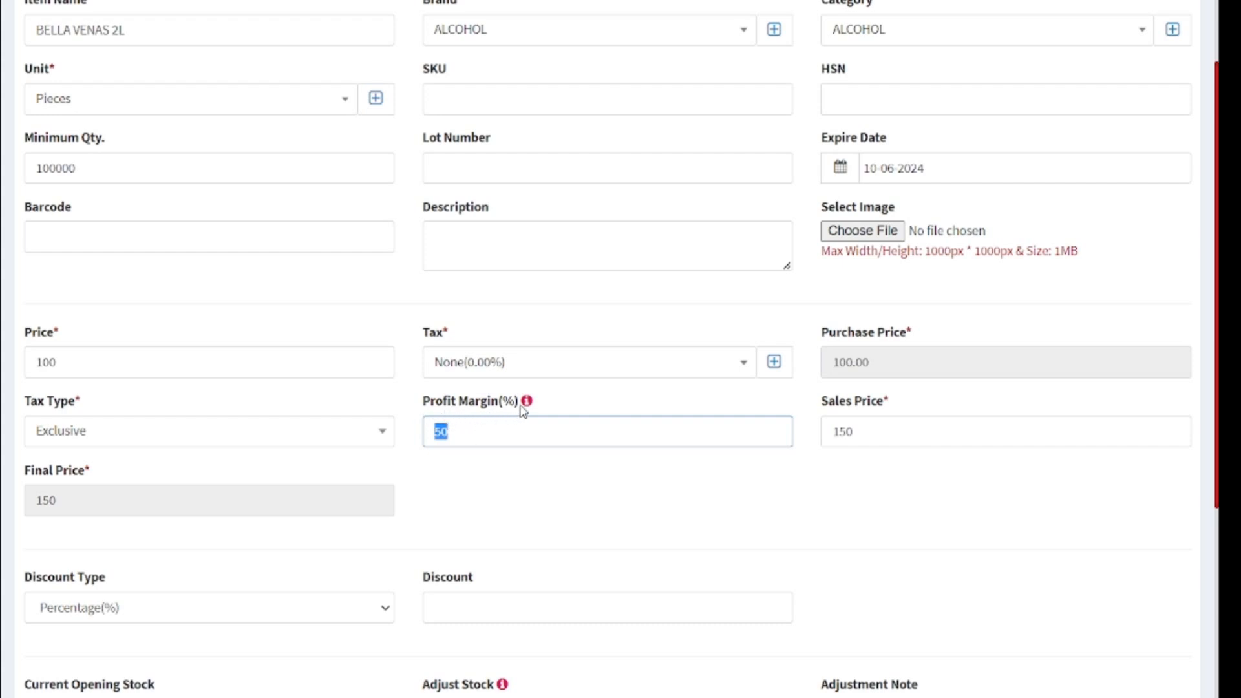
pyautogui.scroll(-2, 491, 456)
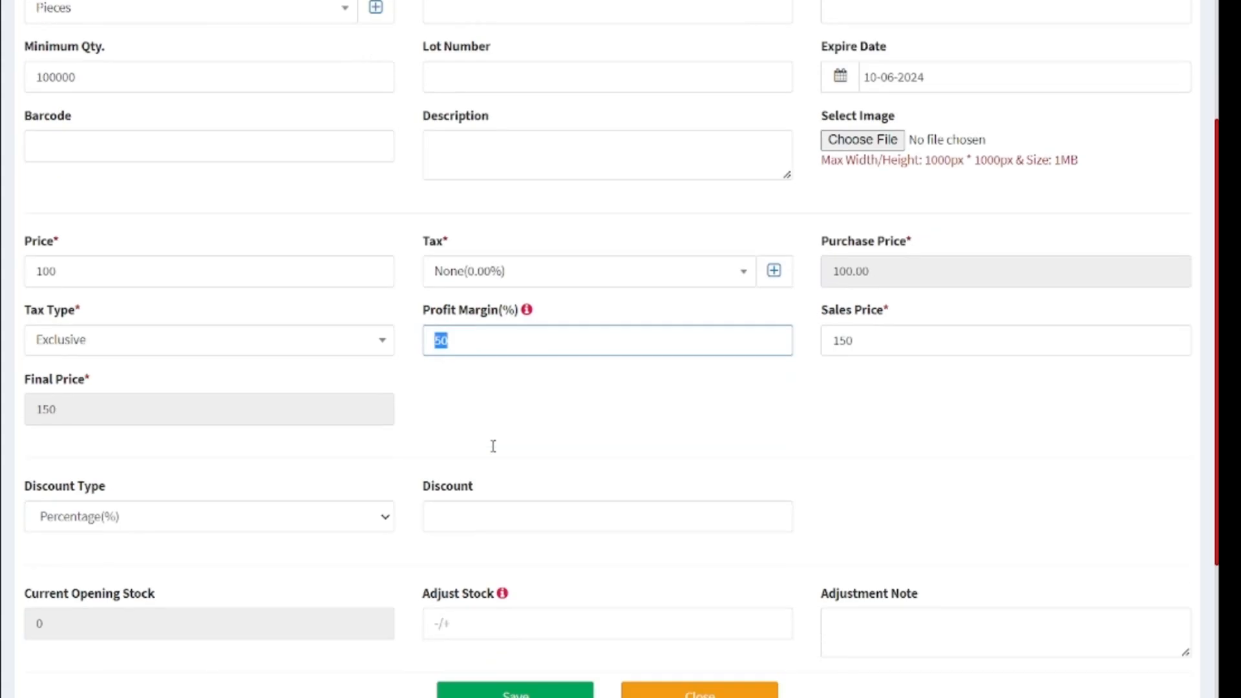
pyautogui.scroll(-3, 493, 453)
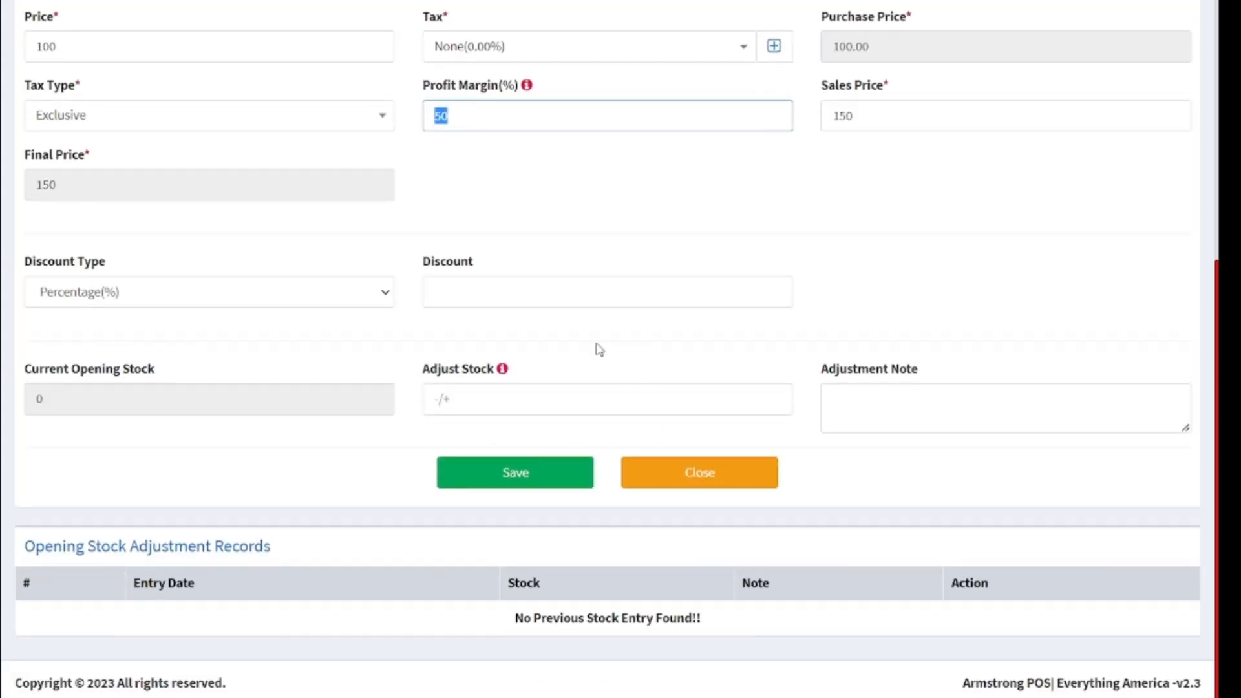
pyautogui.scroll(2, 595, 347)
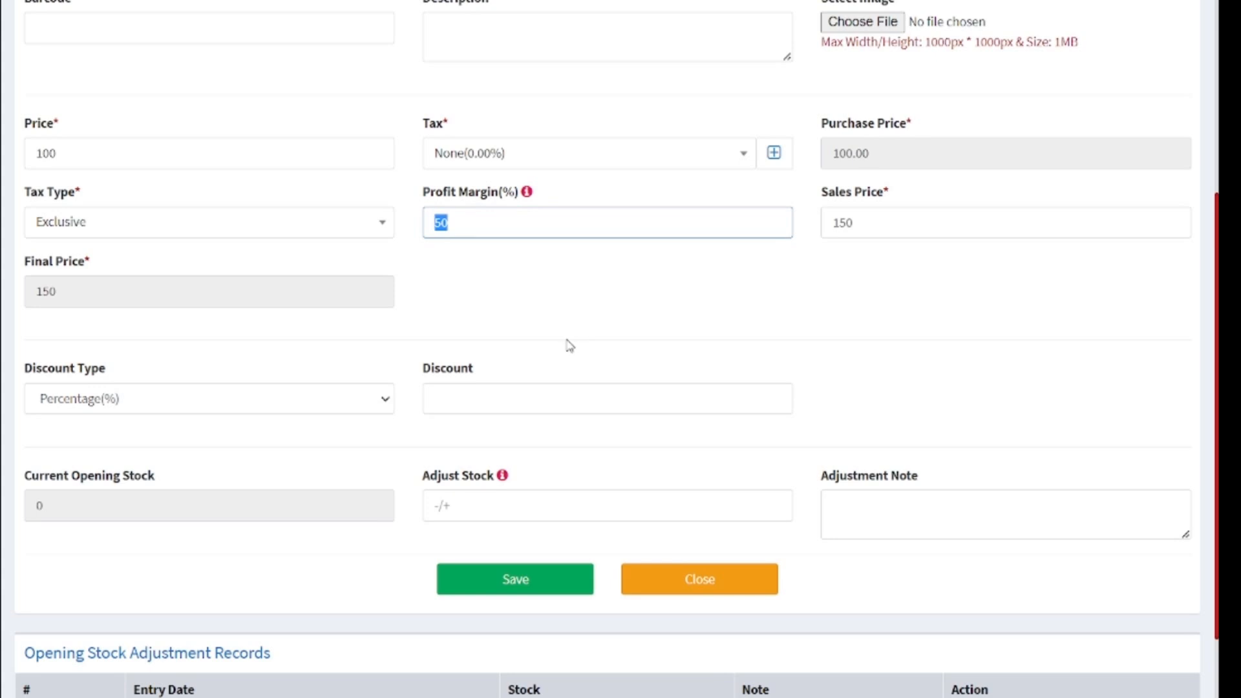
pyautogui.scroll(-2, 570, 348)
pyautogui.scroll(6, 576, 343)
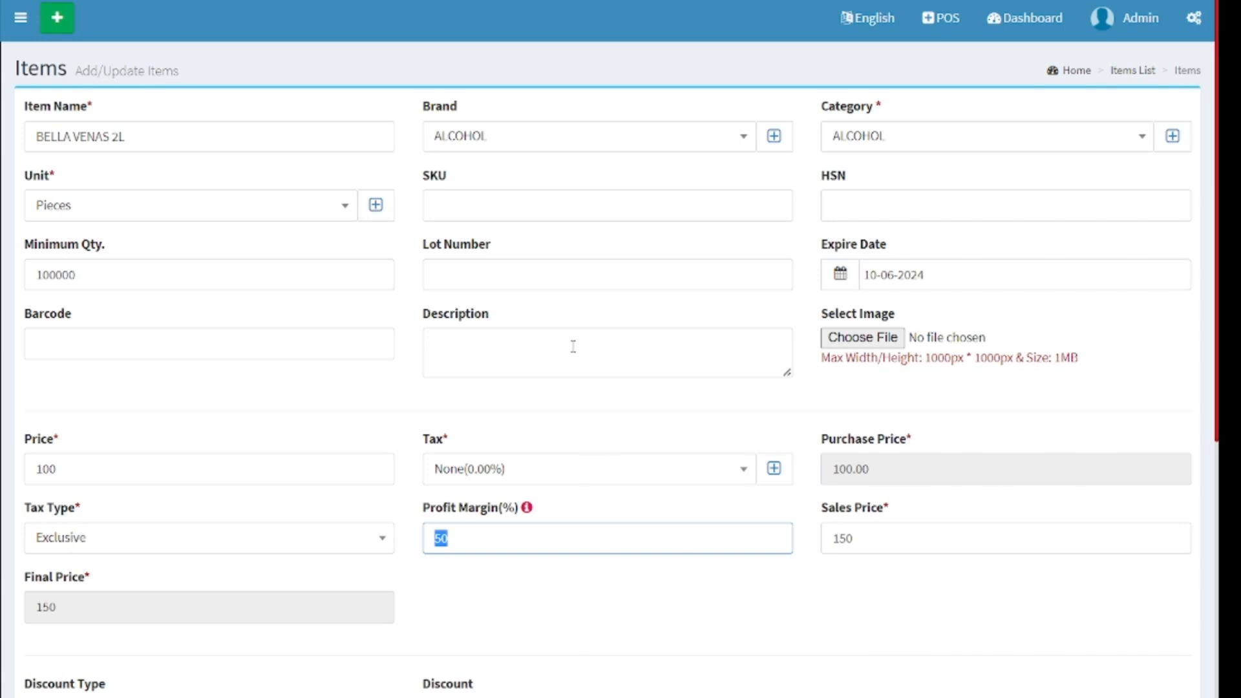
pyautogui.scroll(-3, 572, 346)
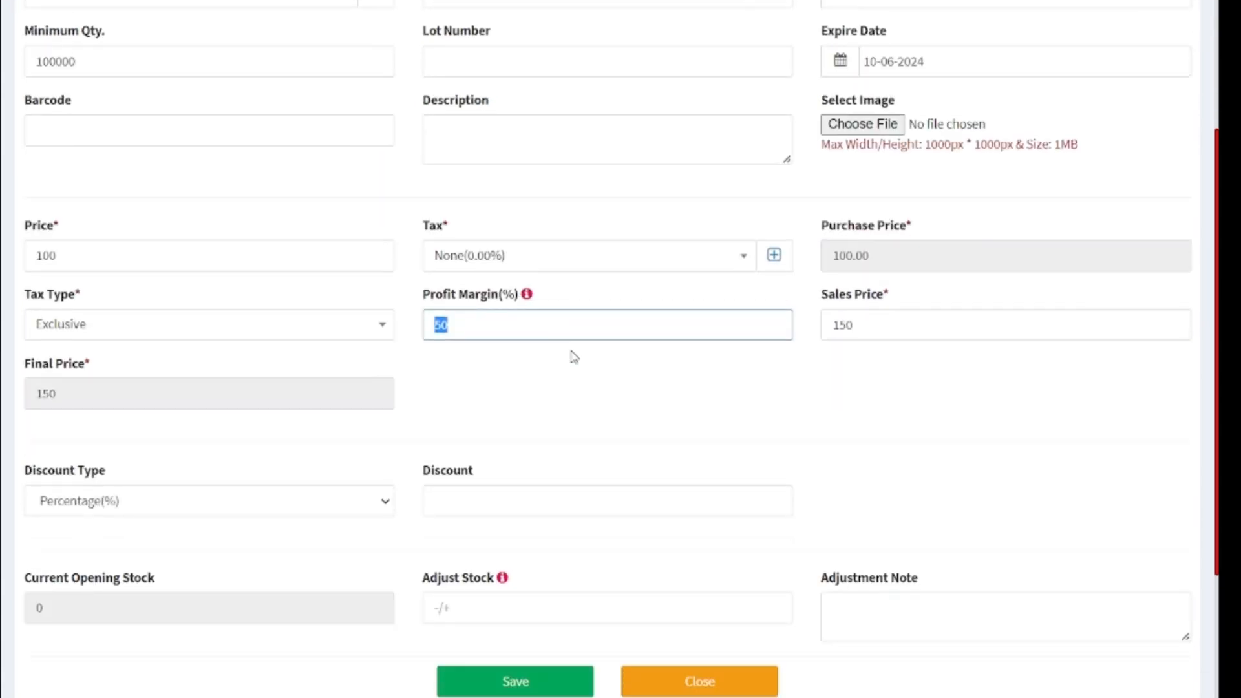
pyautogui.scroll(-3, 574, 356)
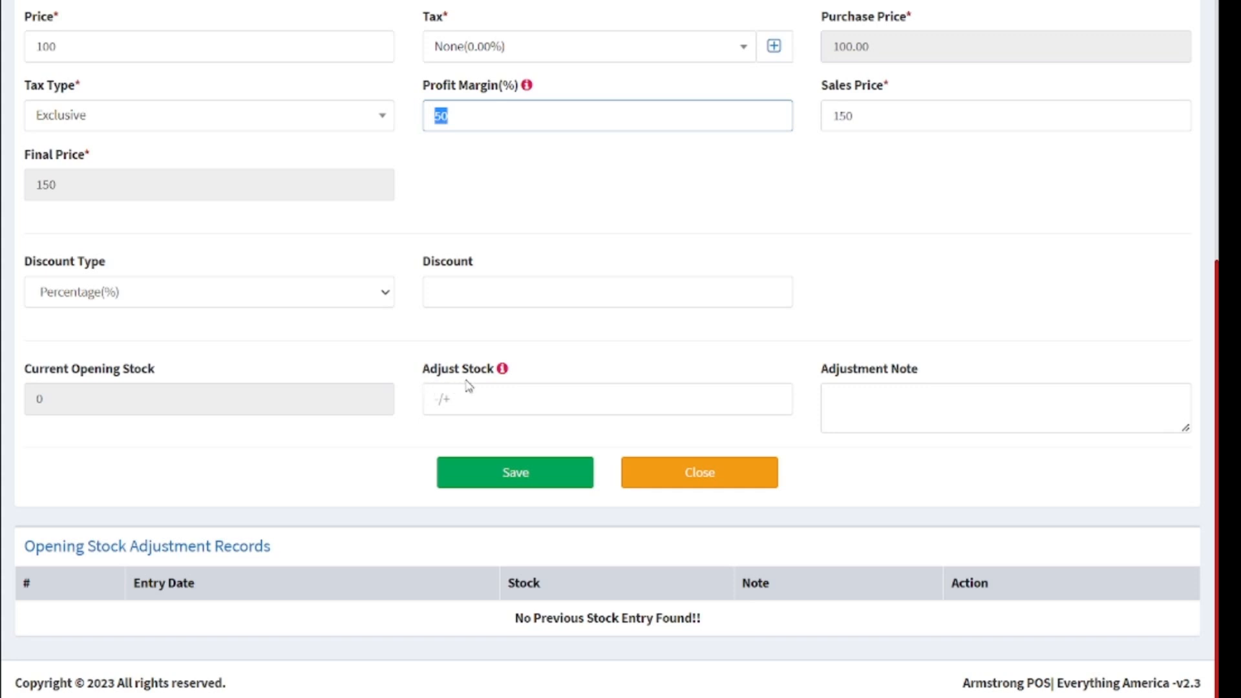
# - Enter a stock adjustment of 50 for BELLA VENAS 2L, save the item and check its entry in the items list
pyautogui.click(483, 402)
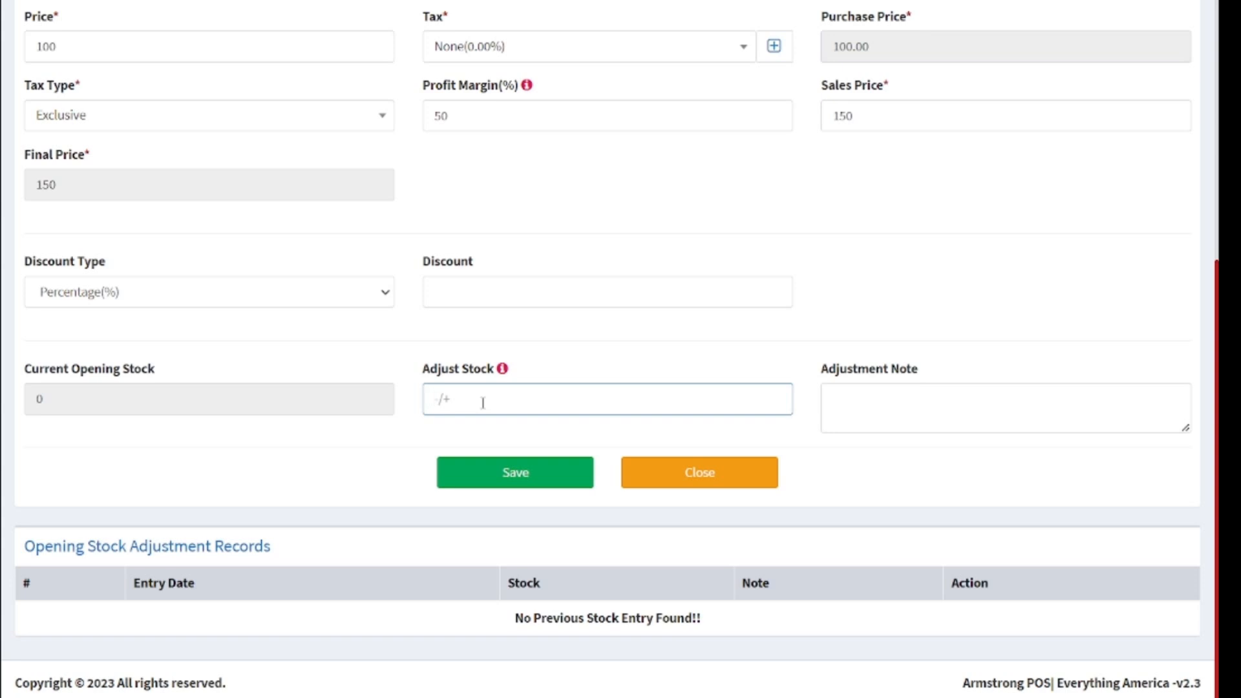
pyautogui.scroll(3, 484, 401)
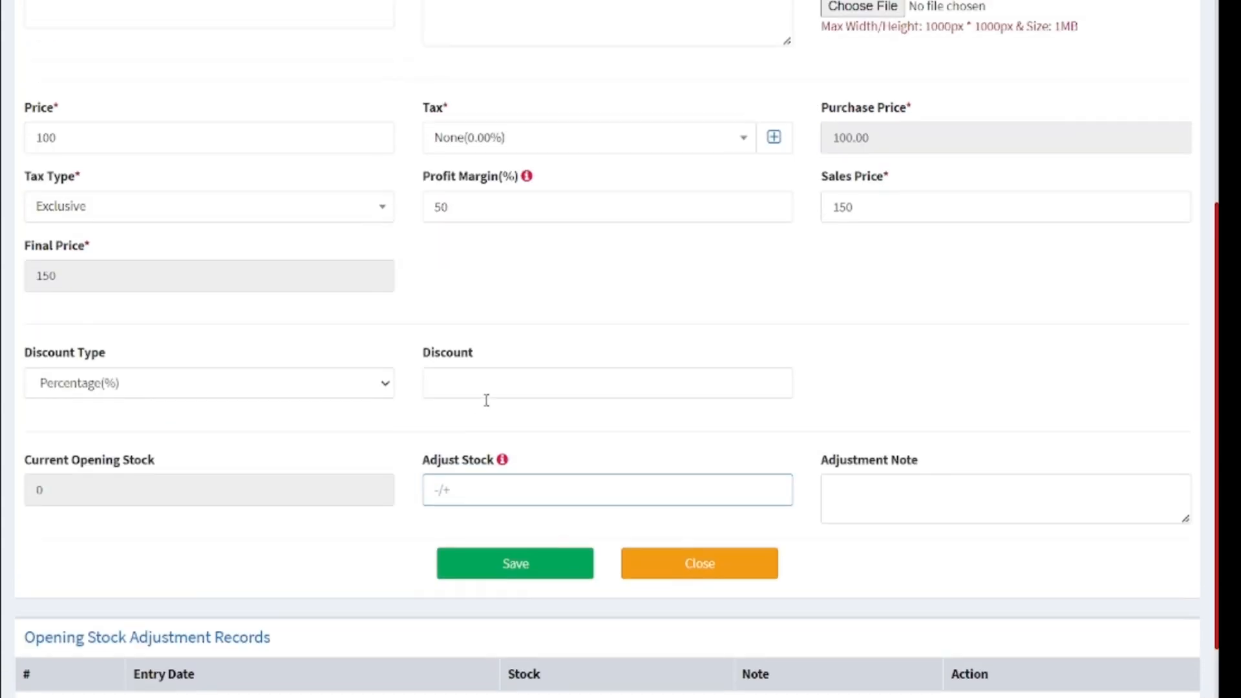
pyautogui.scroll(-3, 484, 429)
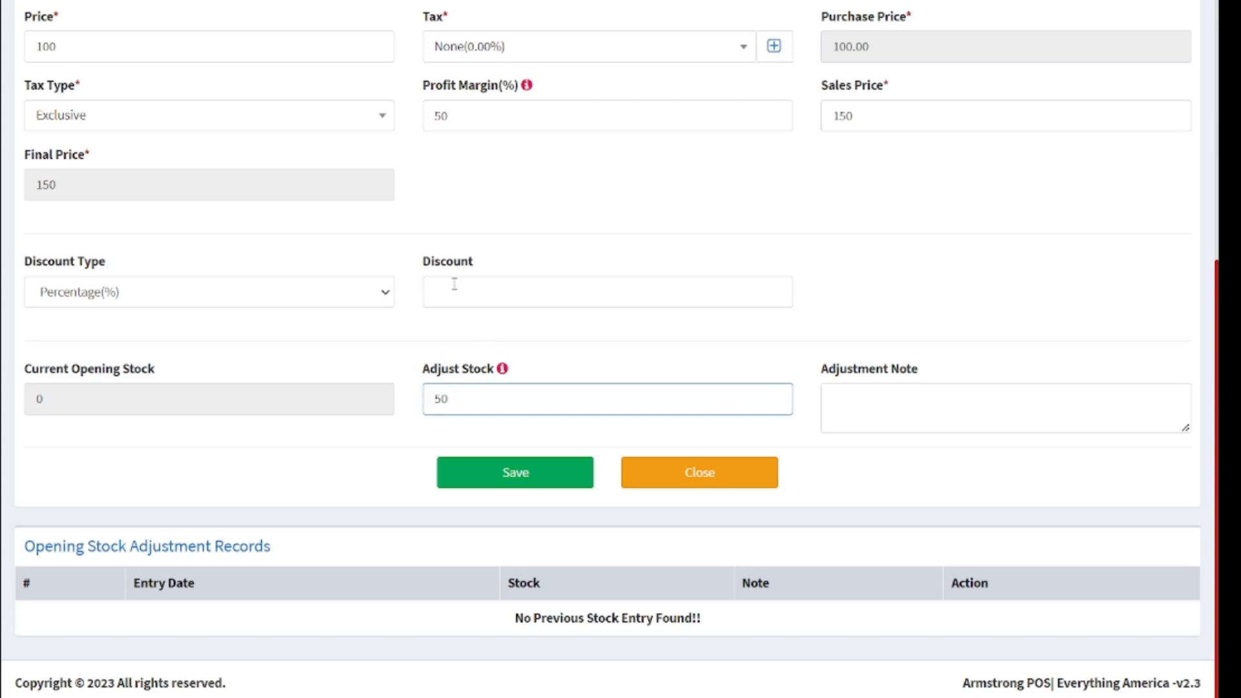
pyautogui.click(541, 481)
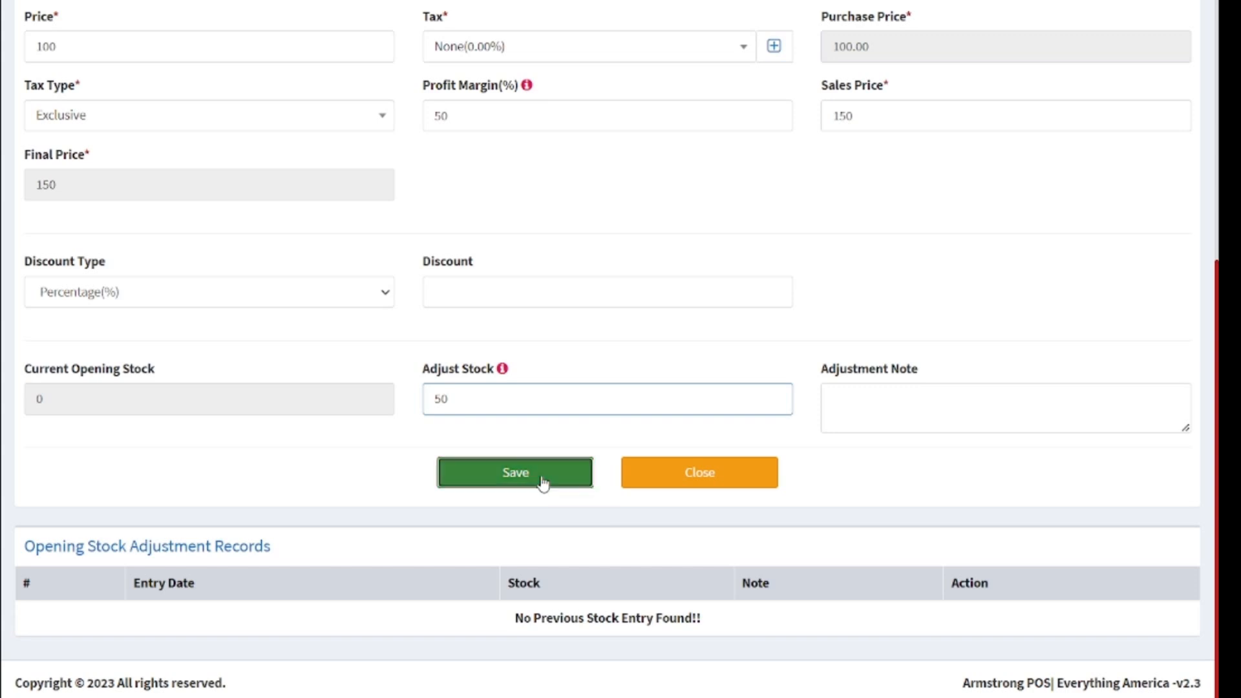
pyautogui.click(580, 77)
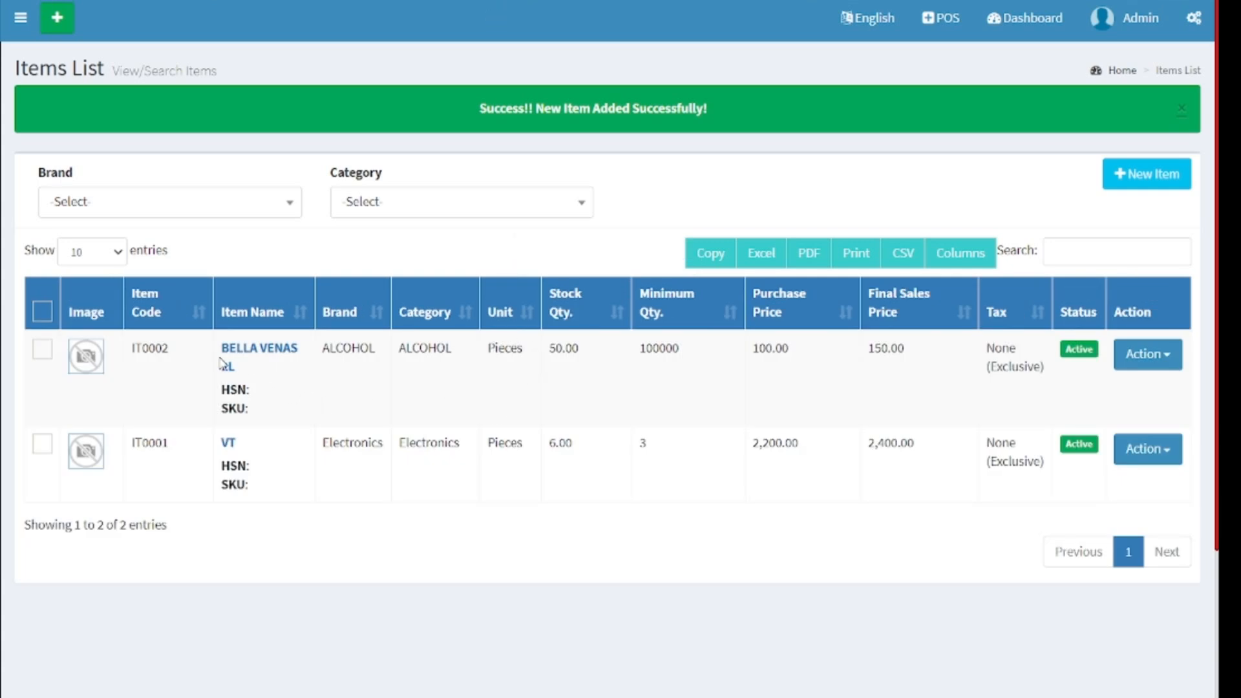
pyautogui.moveTo(220, 344); pyautogui.dragTo(306, 370)
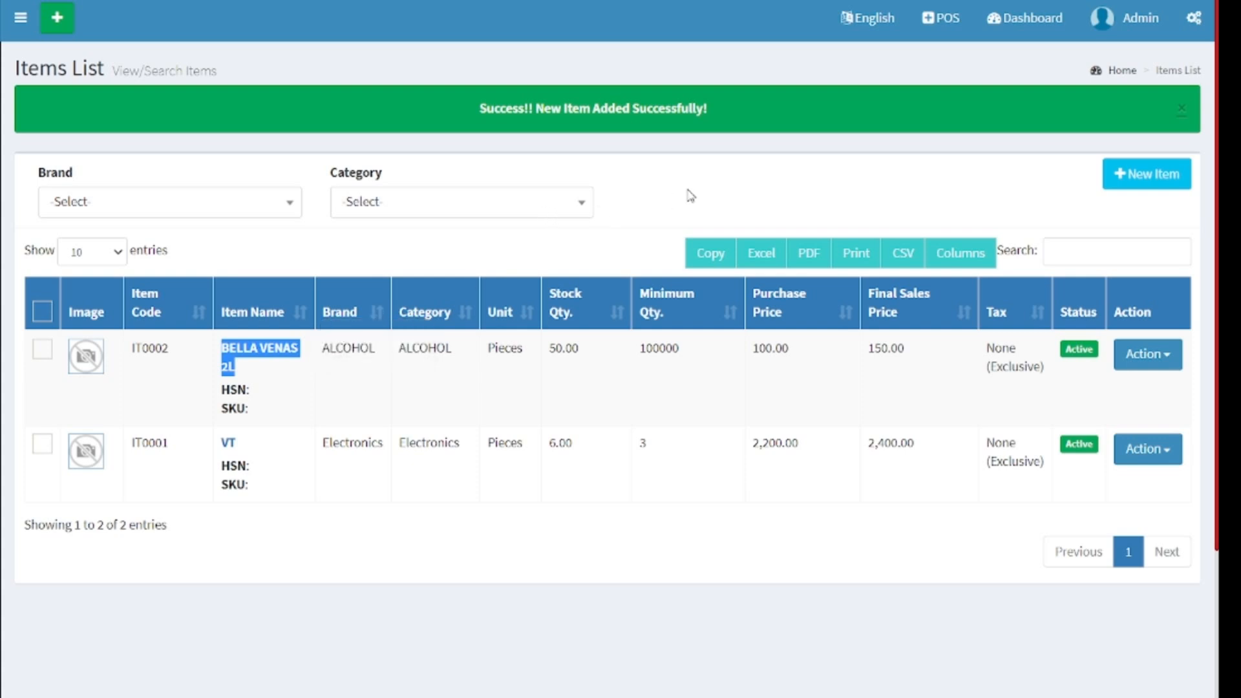
pyautogui.click(702, 192)
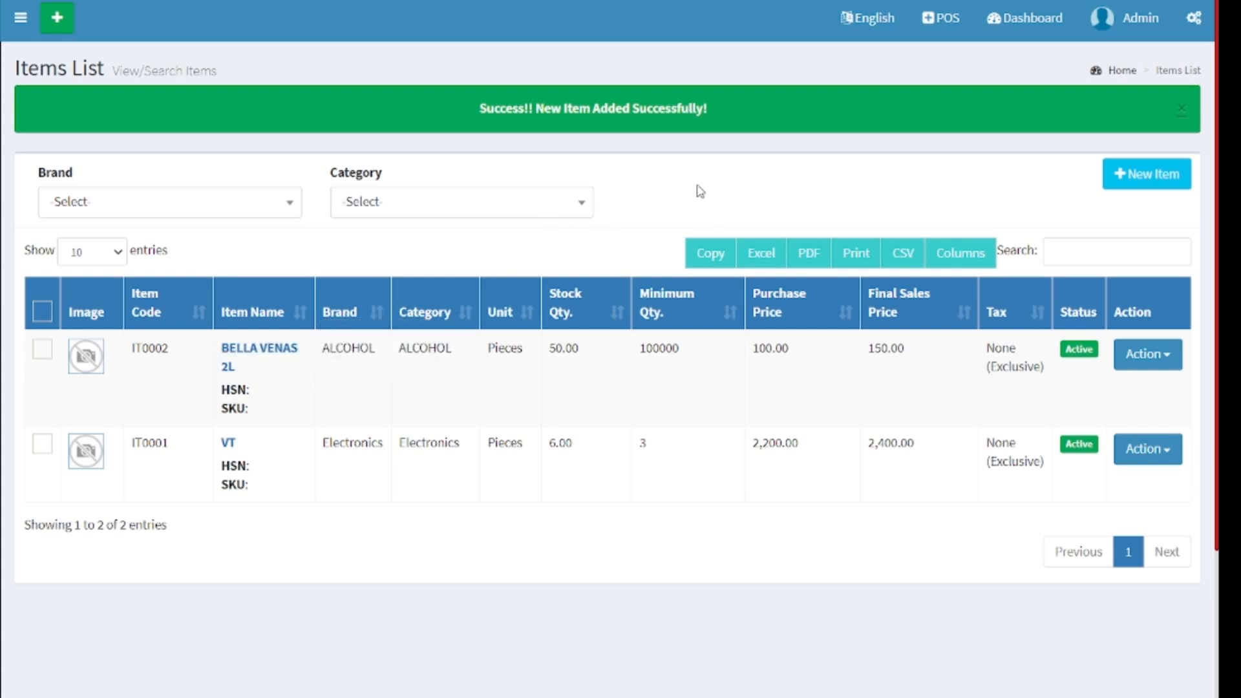
# - Start another new item named COWBELL TIN and assign it to the FOOD category
pyautogui.click(1106, 184)
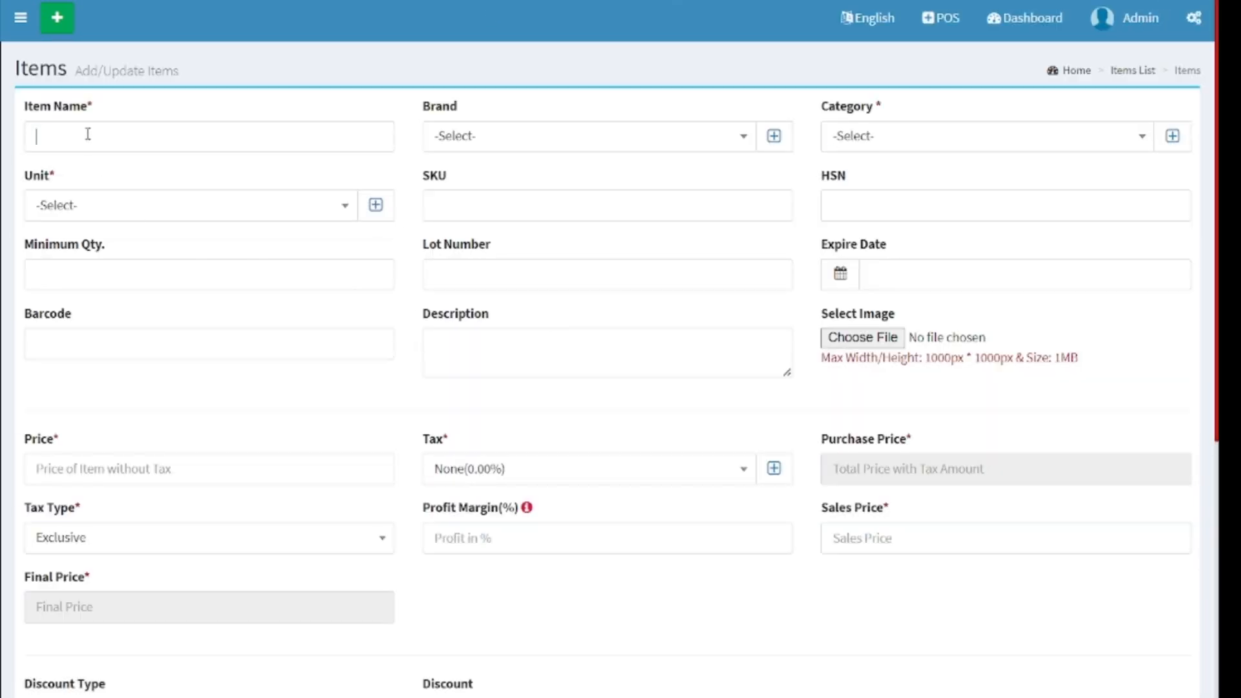
pyautogui.click(87, 134)
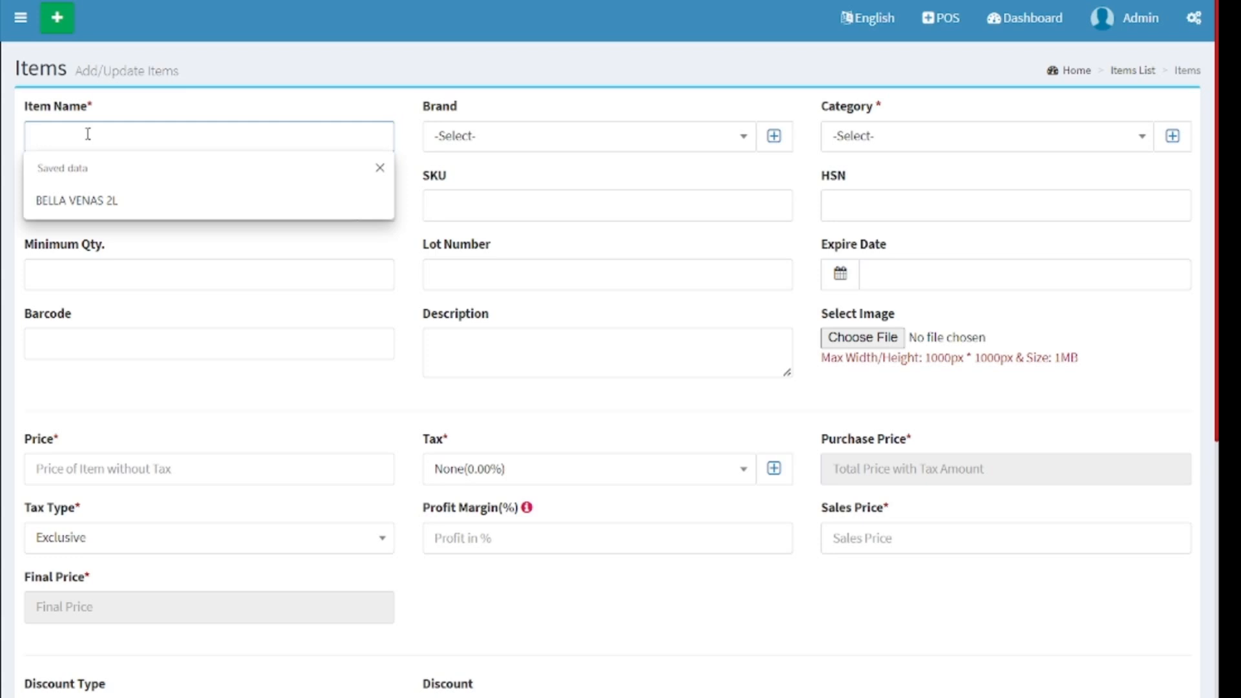
pyautogui.write('CO')
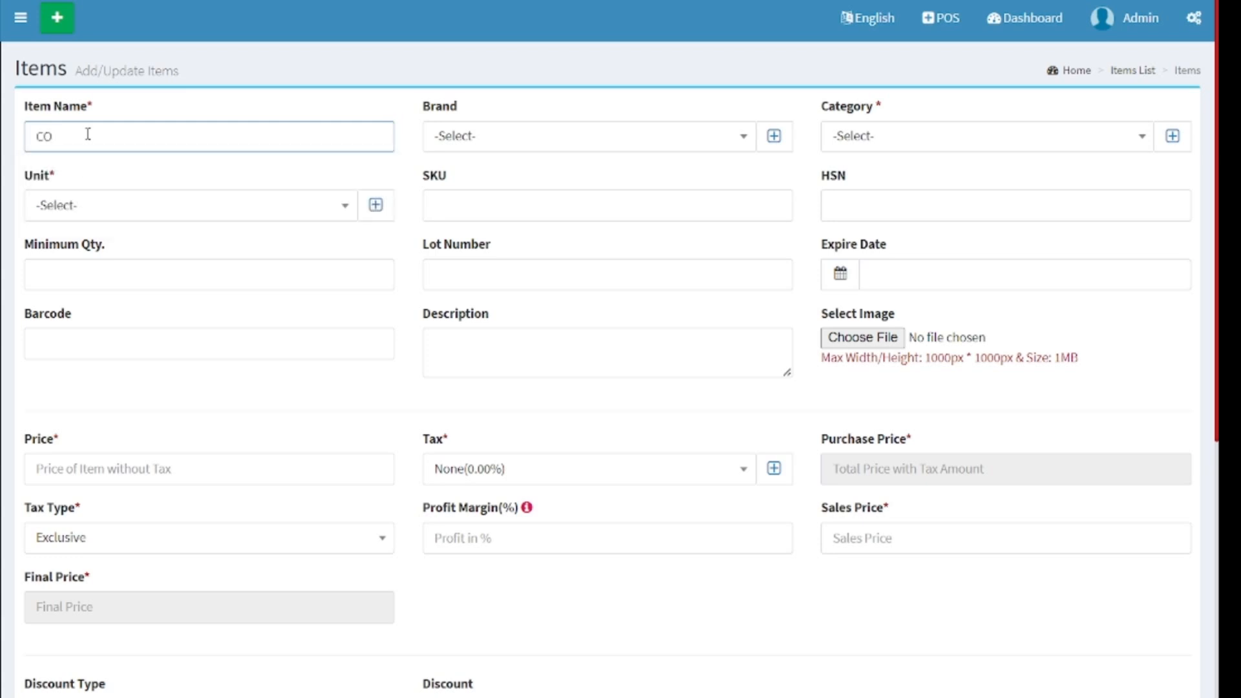
pyautogui.write('WBELL TIN')
pyautogui.click(962, 146)
pyautogui.click(869, 323)
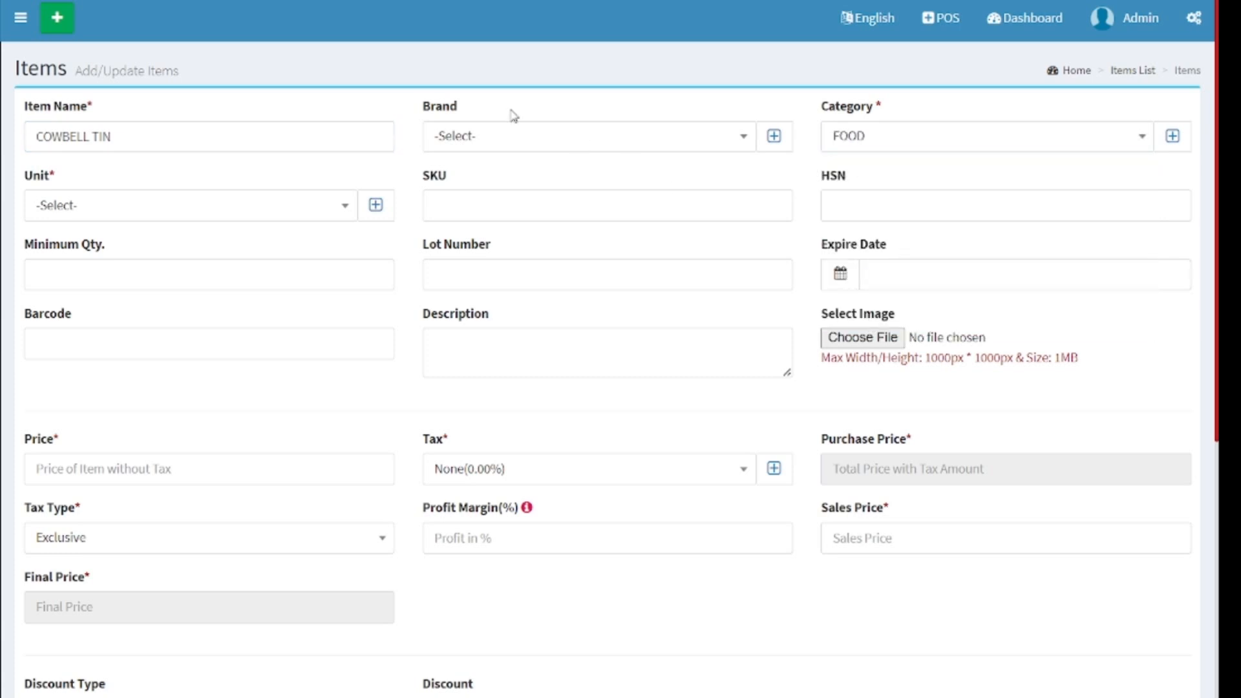
# - Try FOOD as the brand of COWBELL TIN and reset the brand to -Select-
pyautogui.click(488, 134)
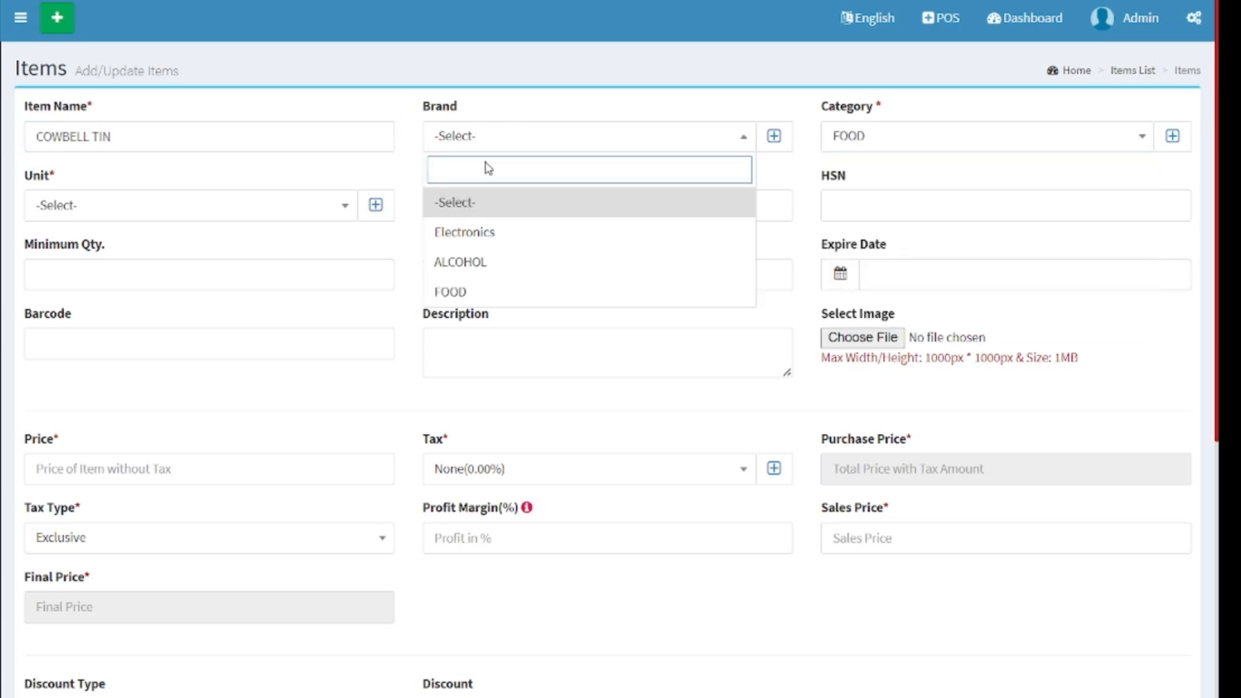
pyautogui.click(476, 292)
pyautogui.click(506, 136)
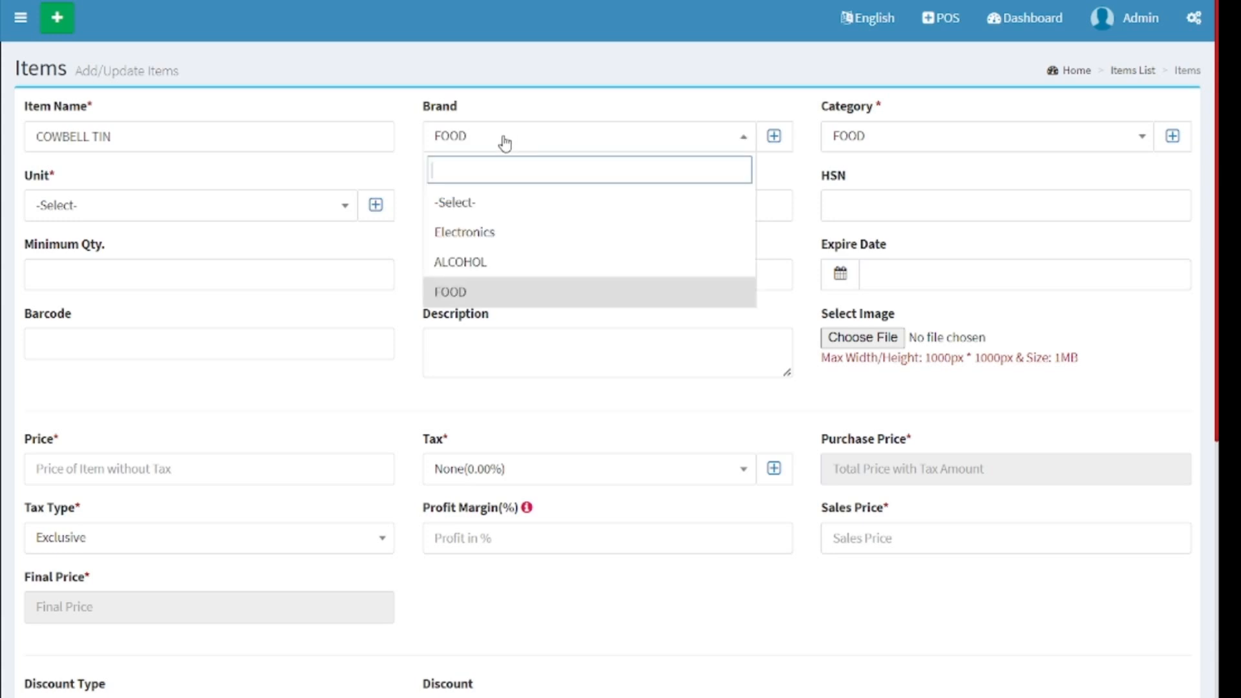
pyautogui.click(486, 202)
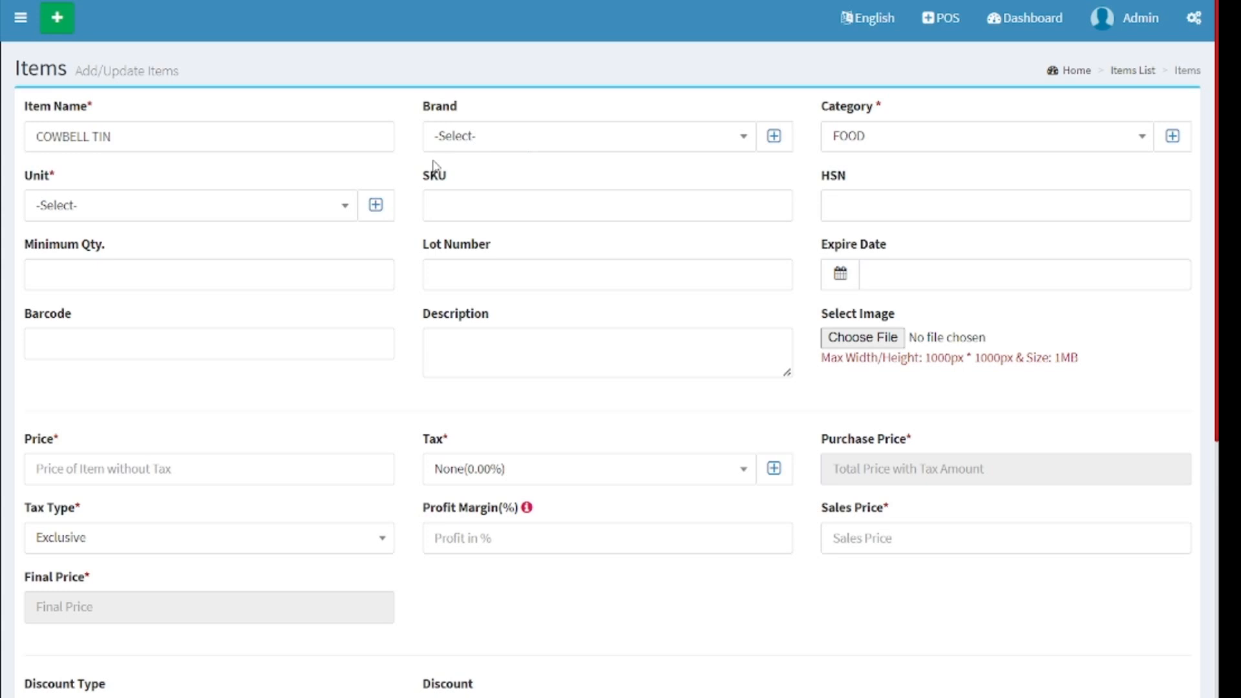
# - Set the unit of COWBELL TIN to Pieces and its minimum quantity to 100000
pyautogui.click(100, 214)
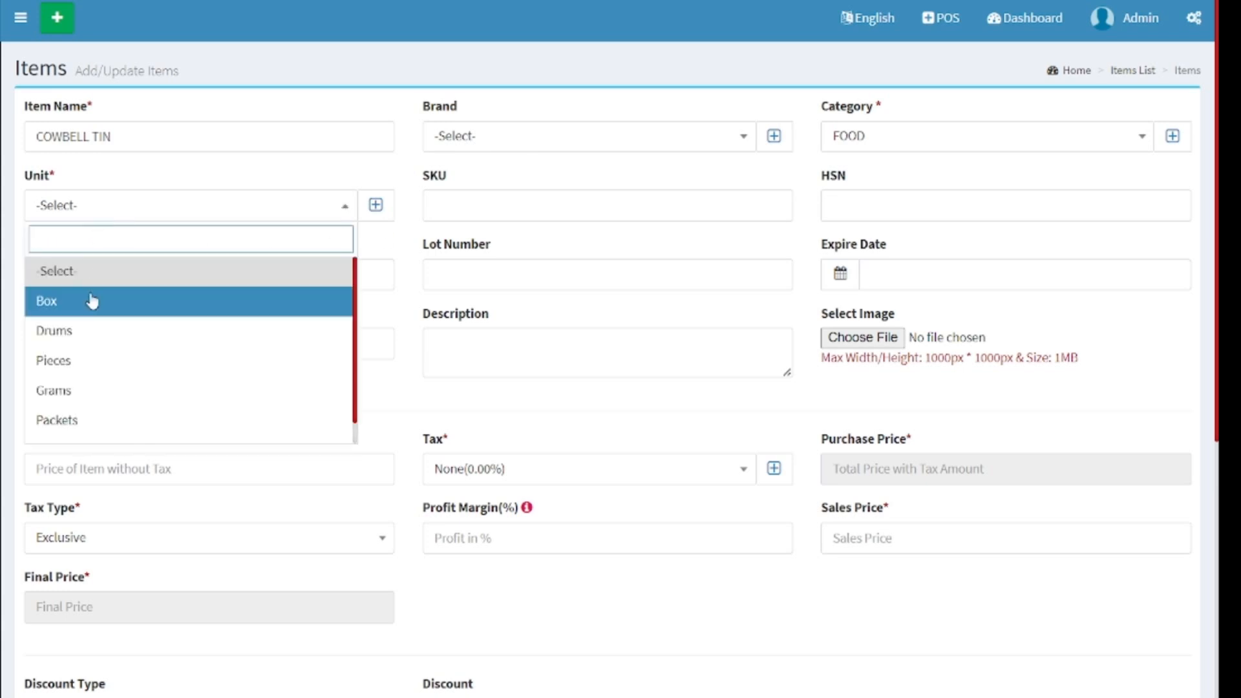
pyautogui.click(83, 359)
pyautogui.tripleClick(128, 135)
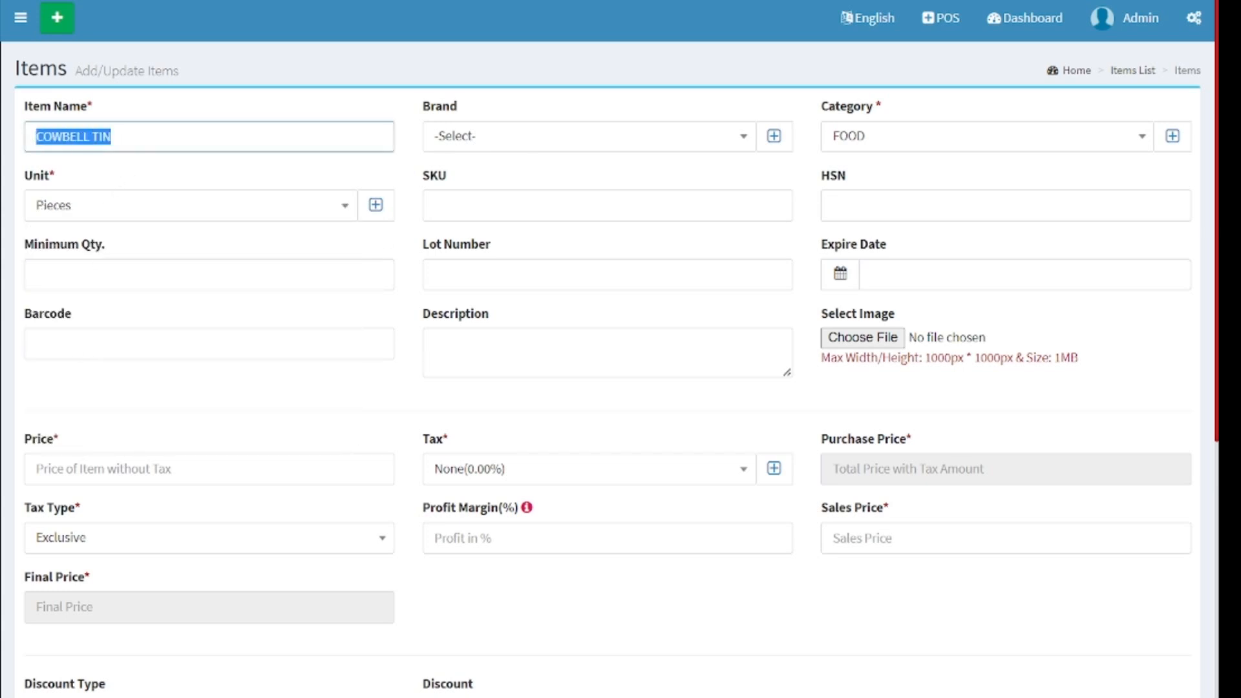
pyautogui.click(45, 211)
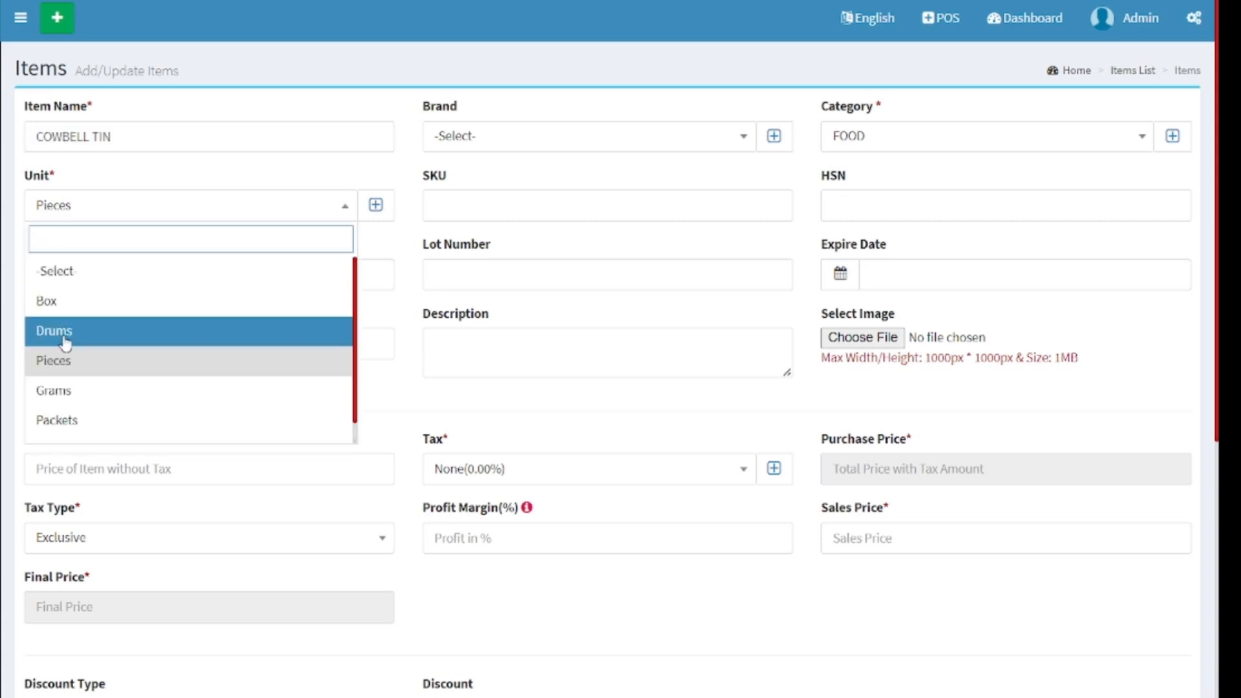
pyautogui.click(69, 360)
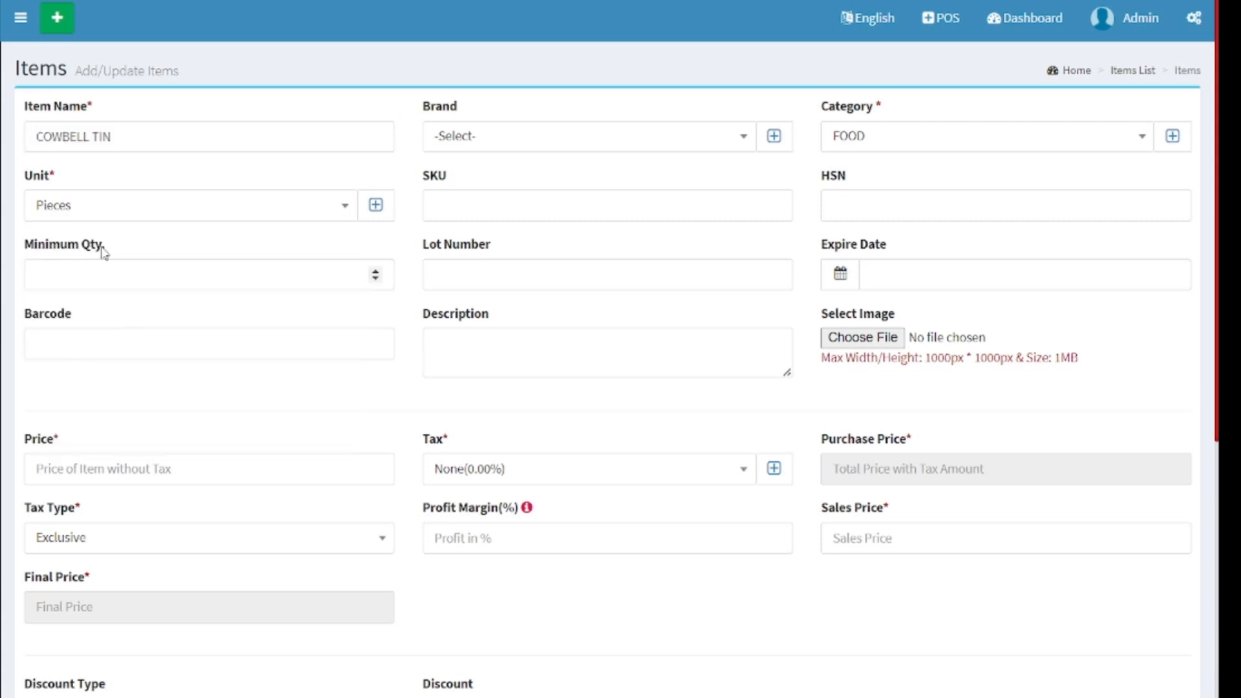
pyautogui.click(65, 272)
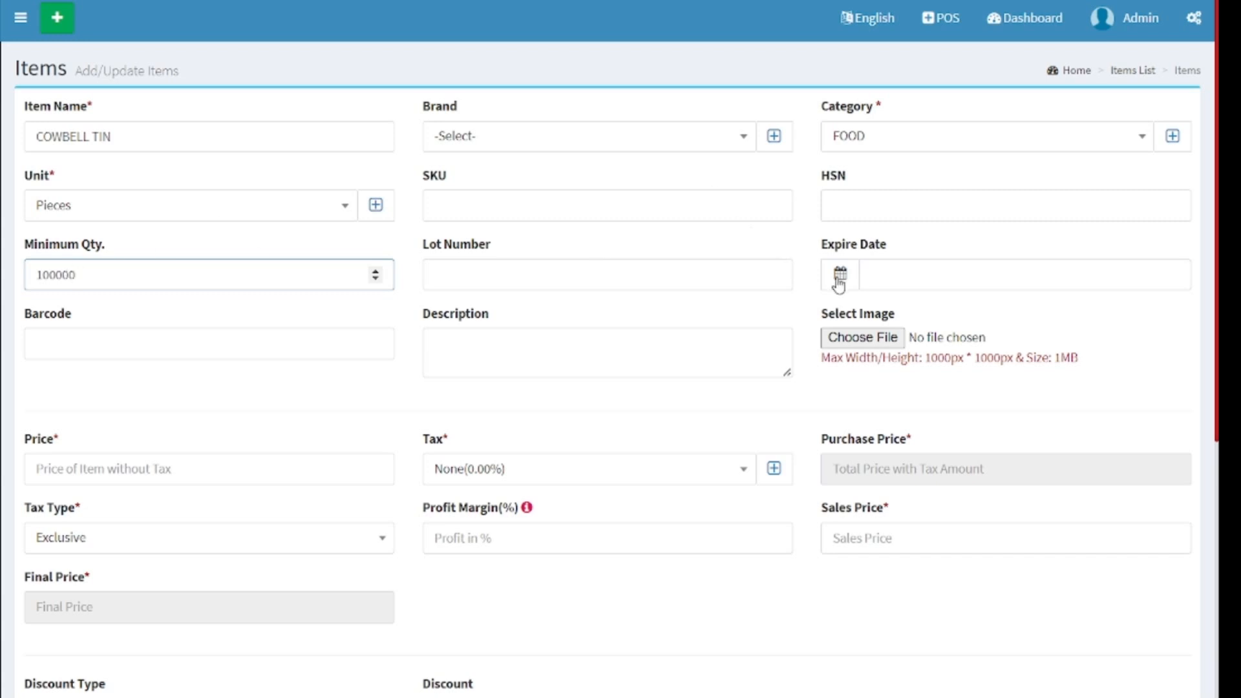
# - Try 10-05-2023 as the expire date of COWBELL TIN and browse the calendar ahead to May 2024
pyautogui.click(910, 274)
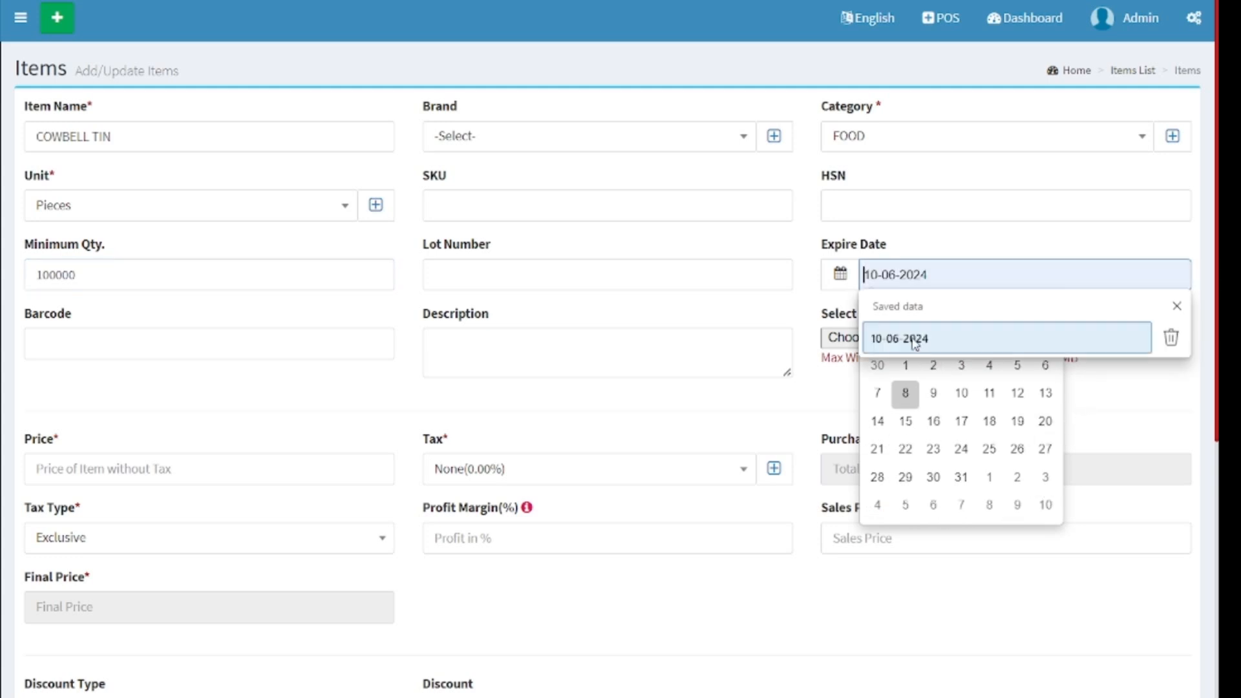
pyautogui.click(961, 394)
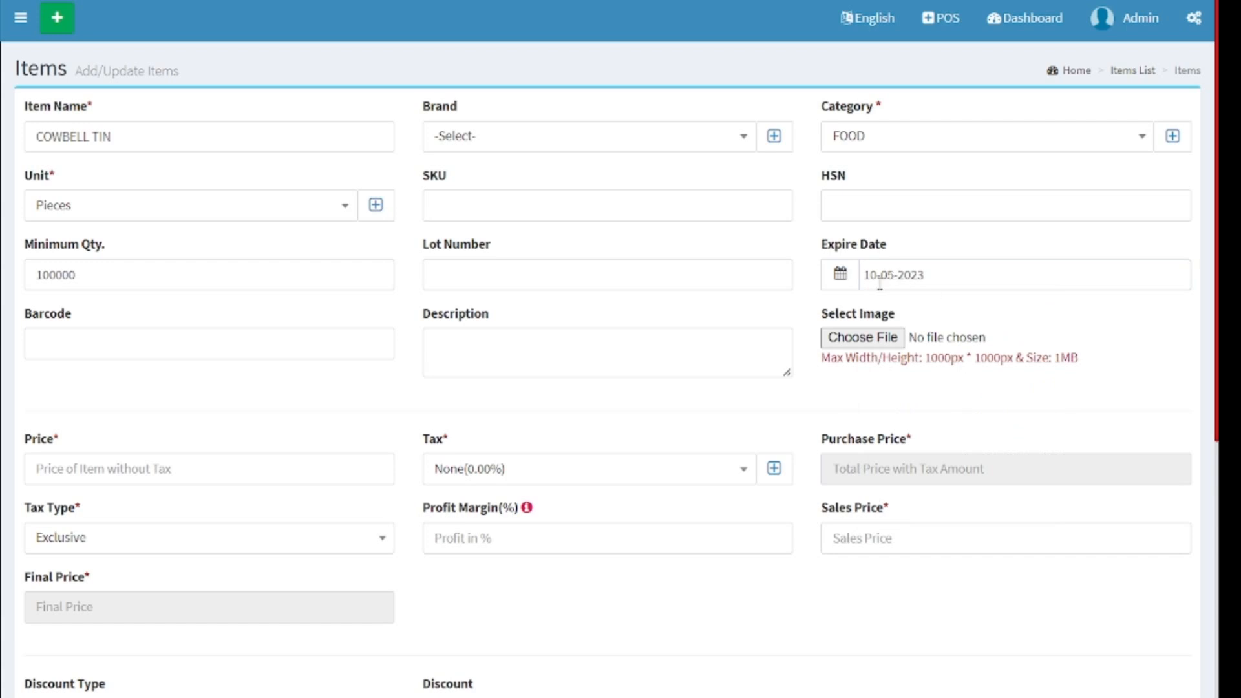
pyautogui.click(925, 274)
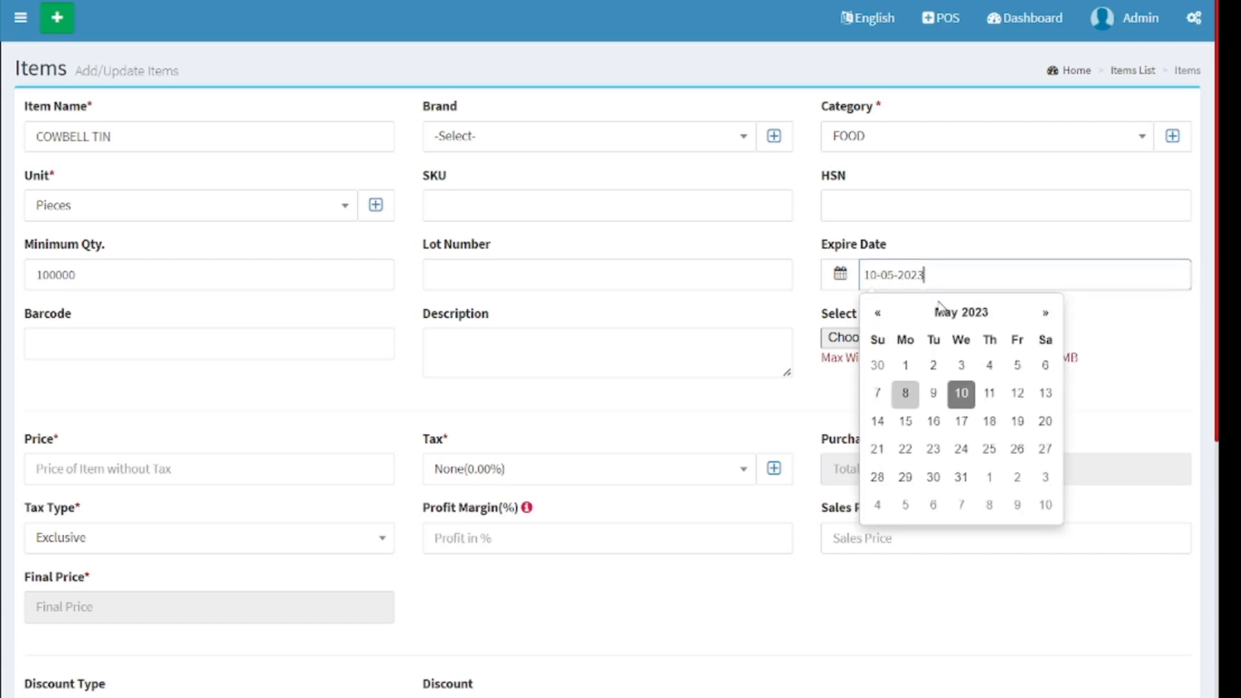
pyautogui.click(1044, 314)
pyautogui.click(1045, 313)
pyautogui.click(1045, 314)
pyautogui.doubleClick(1044, 314)
pyautogui.doubleClick(1044, 313)
pyautogui.click(1045, 314)
pyautogui.doubleClick(1045, 313)
pyautogui.doubleClick(1045, 313)
# - Replace the expire date of COWBELL TIN with 04-04-2024
pyautogui.moveTo(934, 274); pyautogui.dragTo(782, 268)
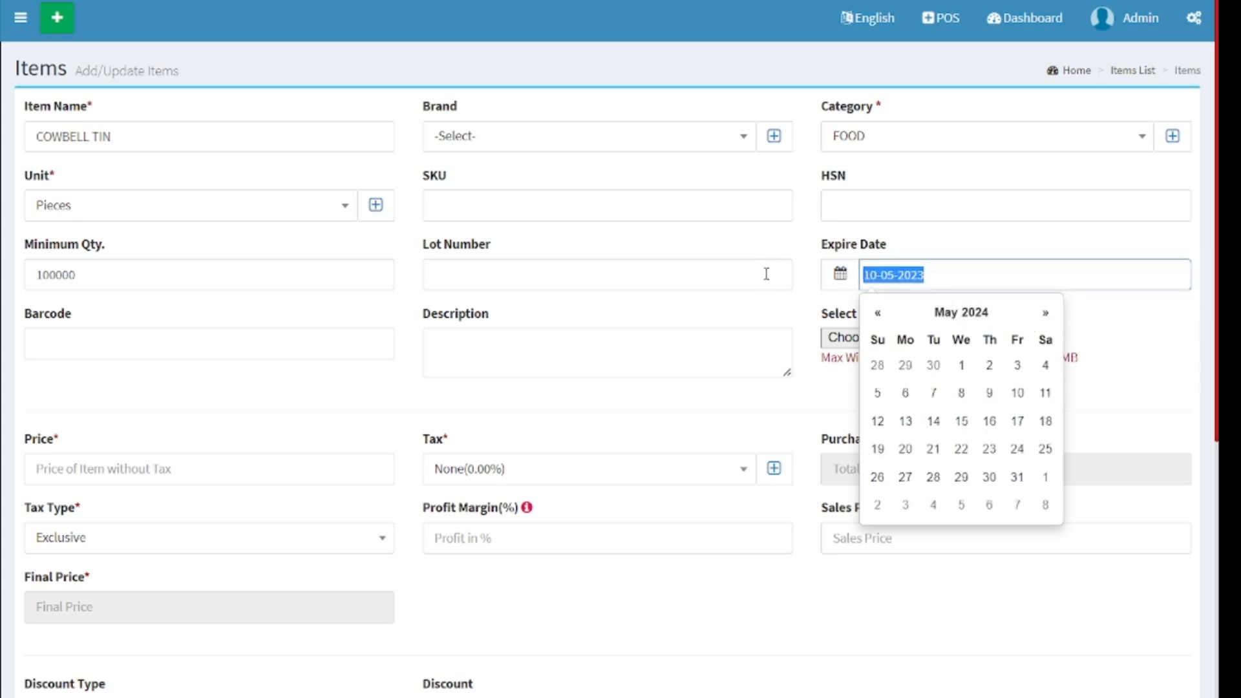
pyautogui.write('04-0')
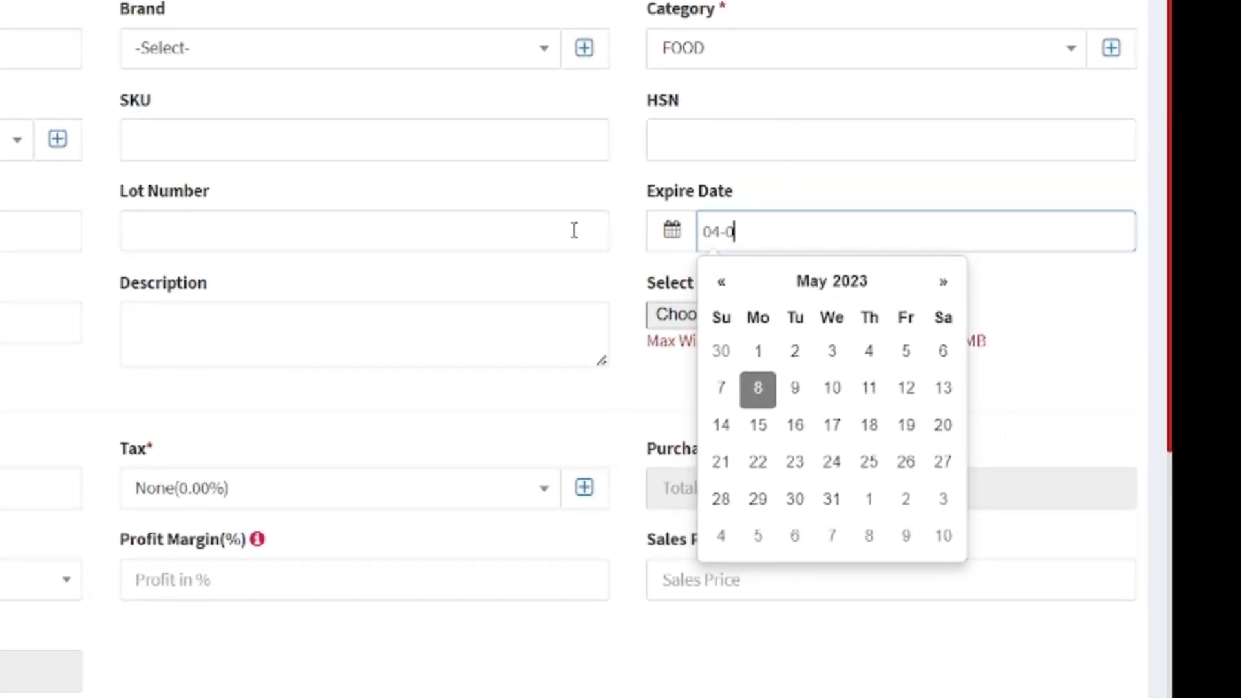
pyautogui.write('4')
pyautogui.write('-202')
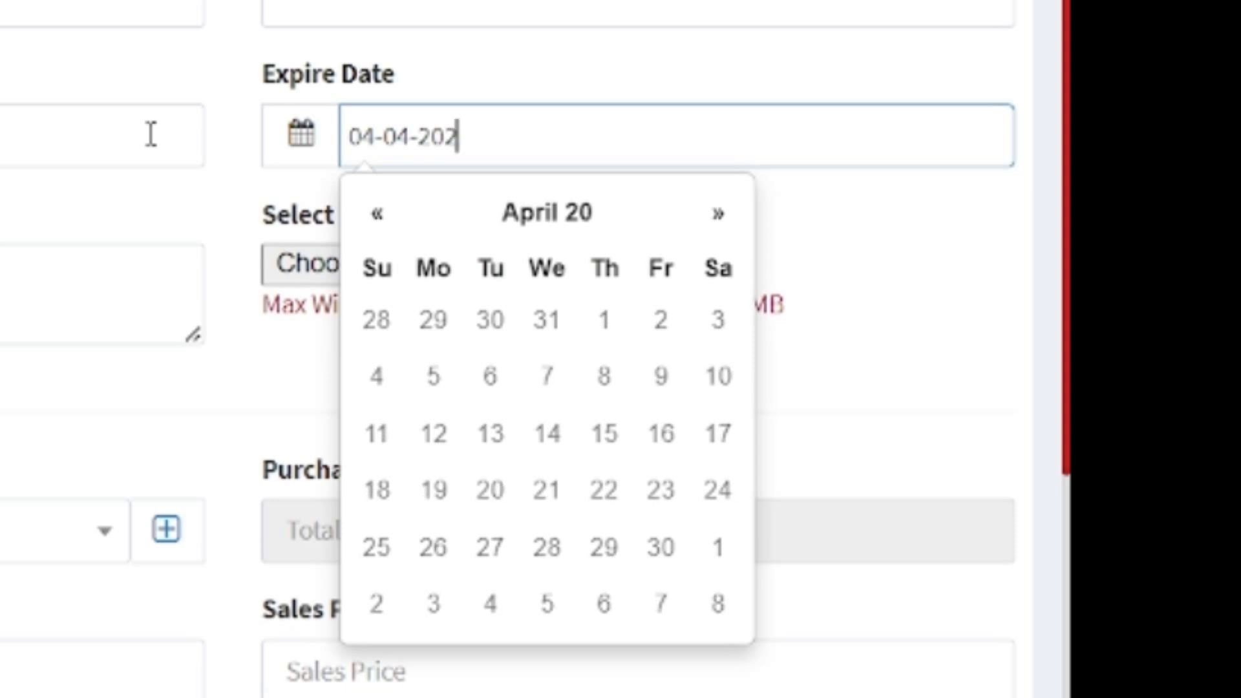
pyautogui.write('4')
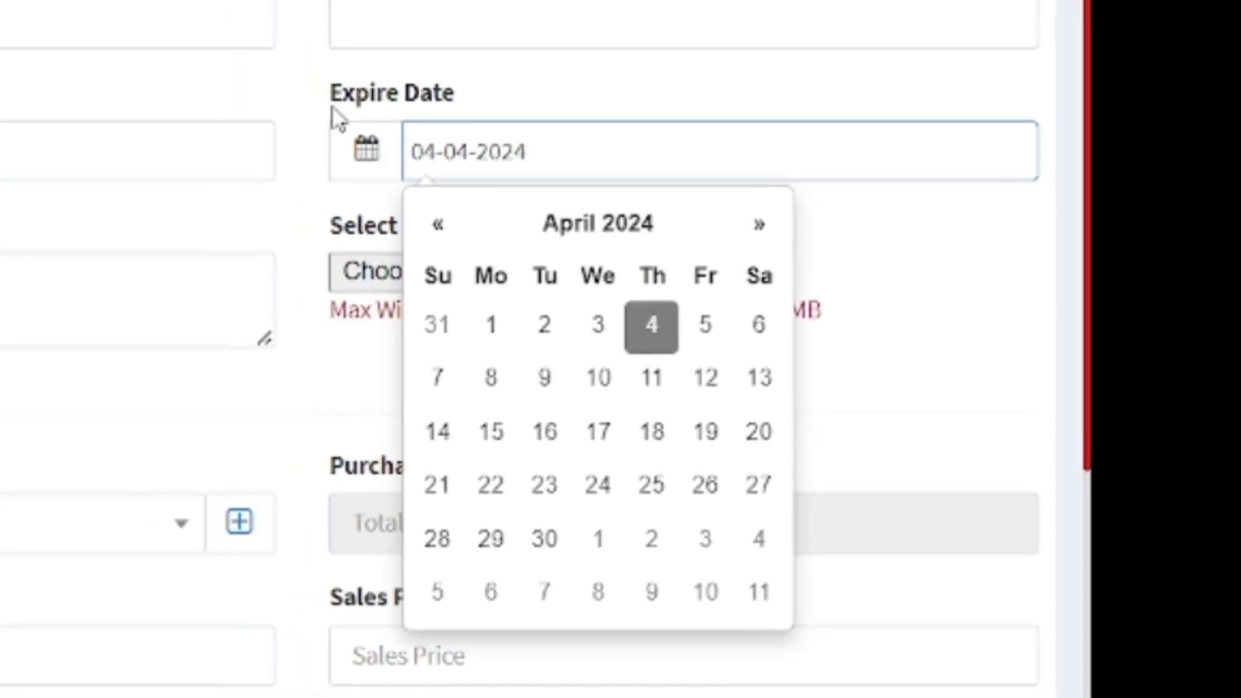
pyautogui.click(522, 79)
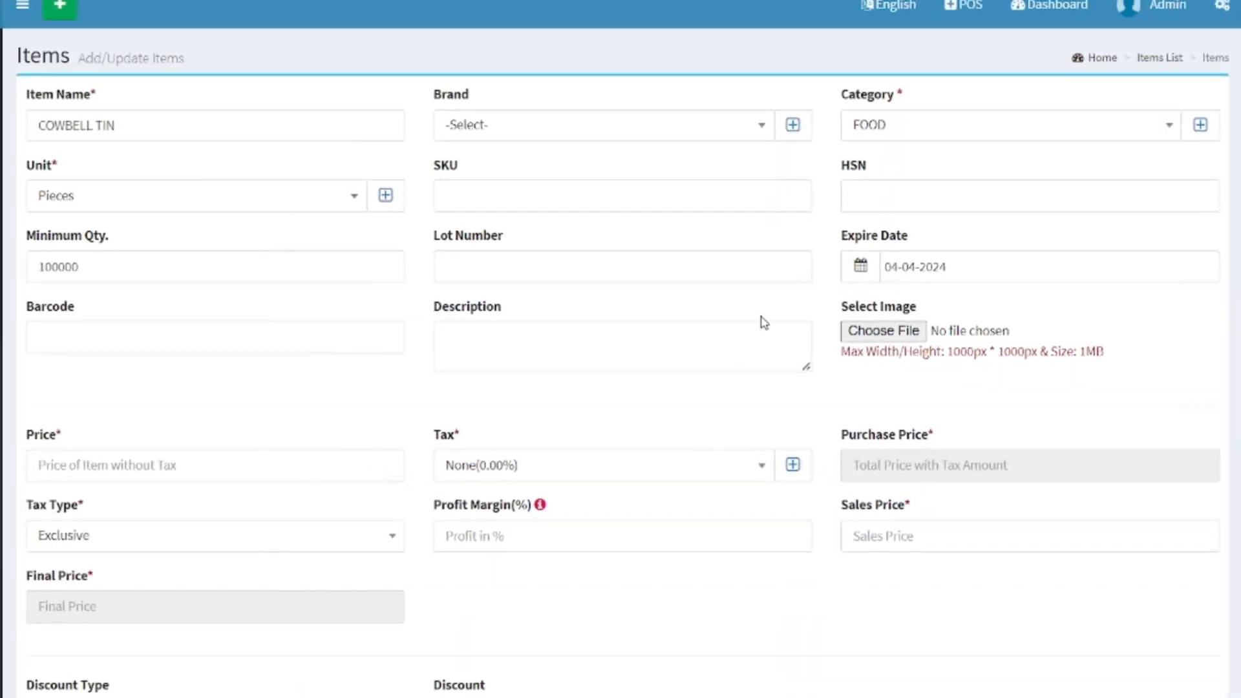
# - Set the price of COWBELL TIN to 60 and its sales price to 70
pyautogui.click(136, 460)
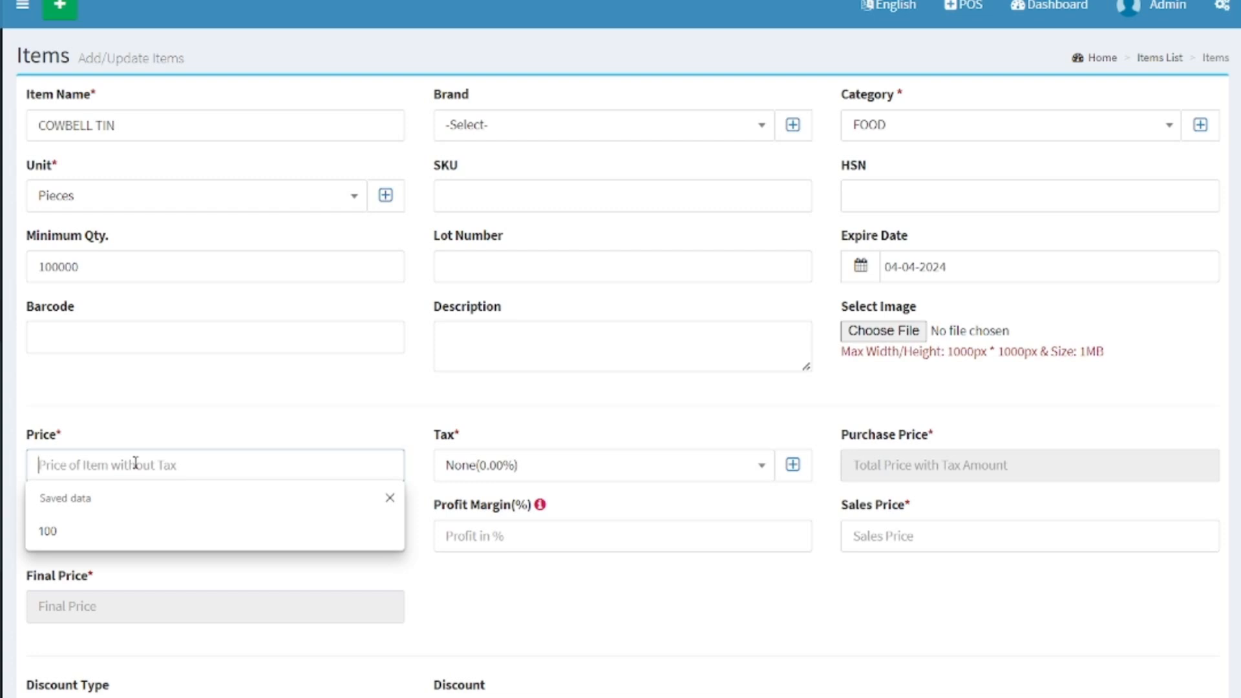
pyautogui.write('60')
pyautogui.scroll(-2, 941, 474)
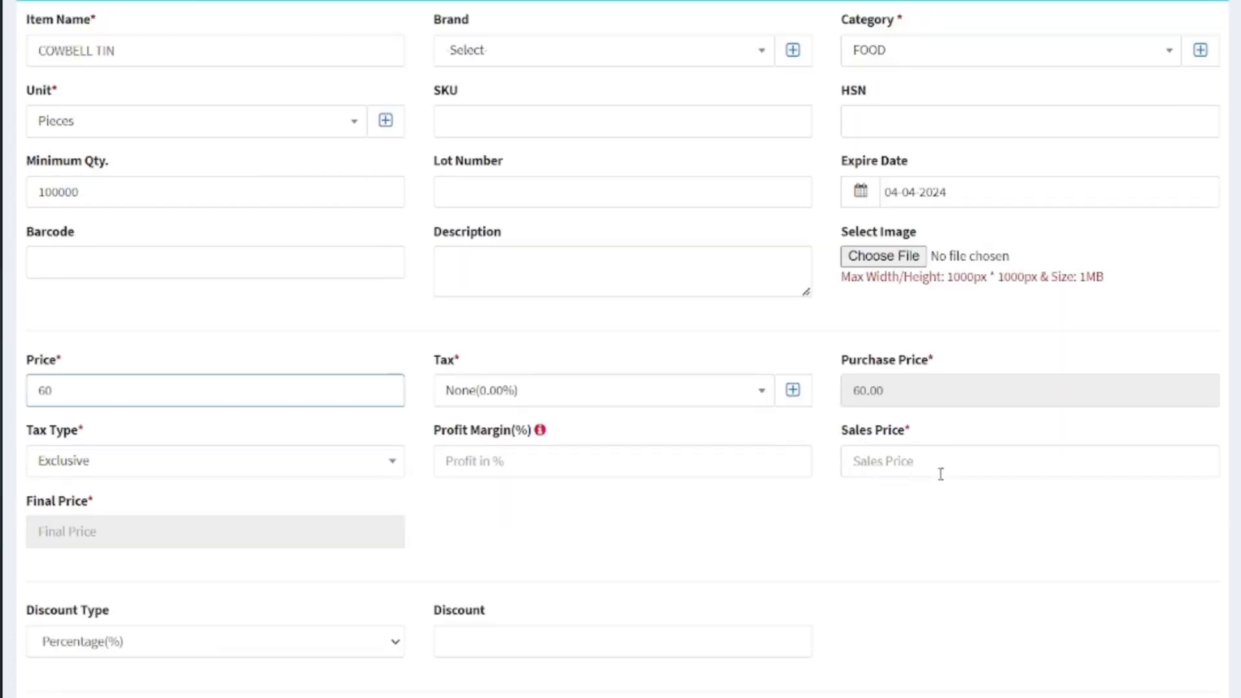
pyautogui.click(891, 429)
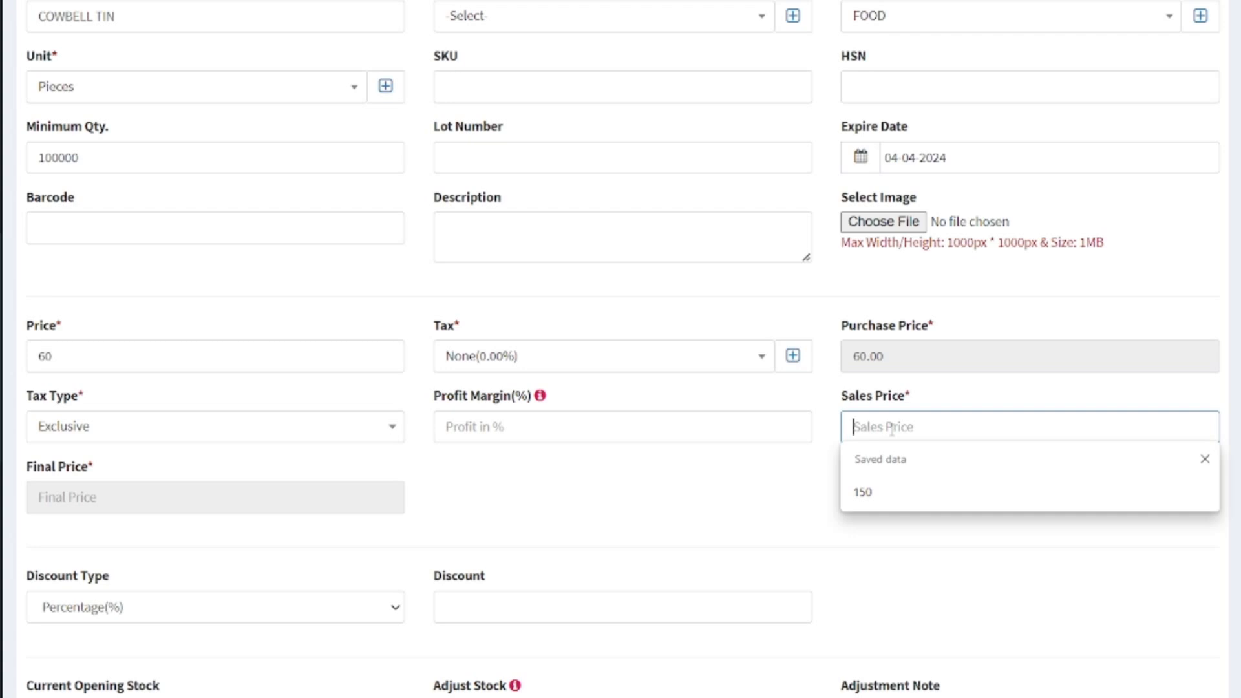
pyautogui.write('70')
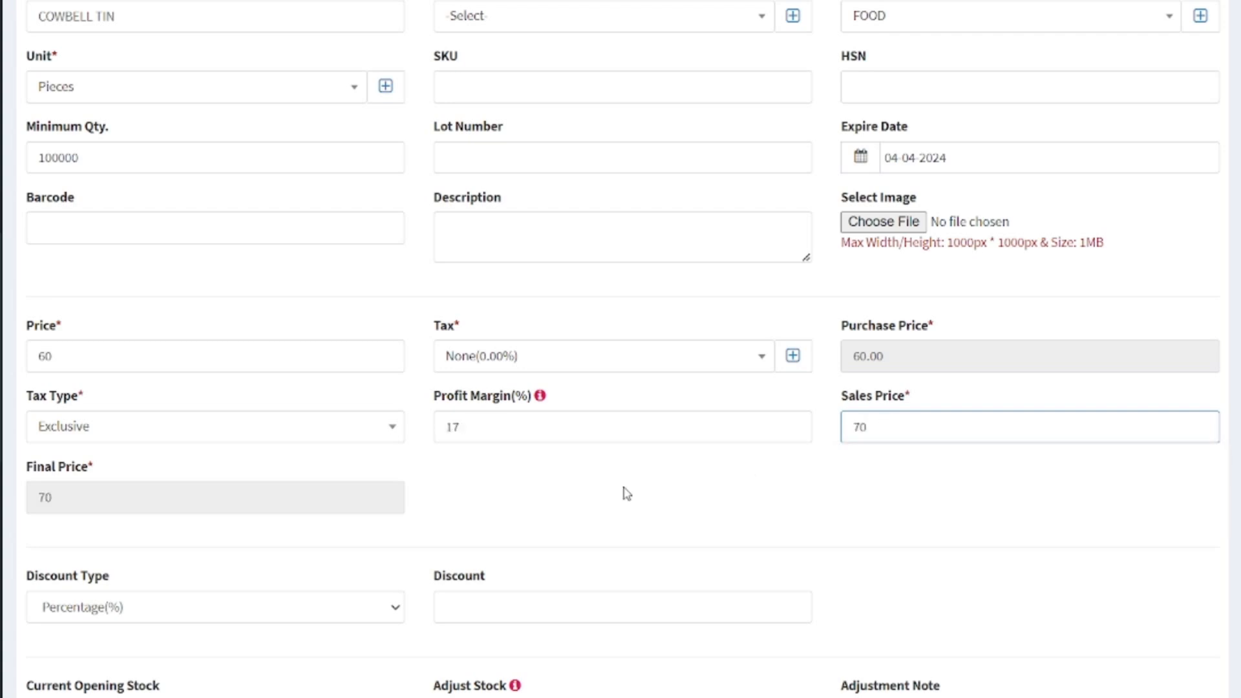
# - Enter a stock adjustment of 100 for COWBELL TIN, save the item and check its entry in the items list
pyautogui.scroll(-1, 501, 480)
pyautogui.scroll(-4, 500, 481)
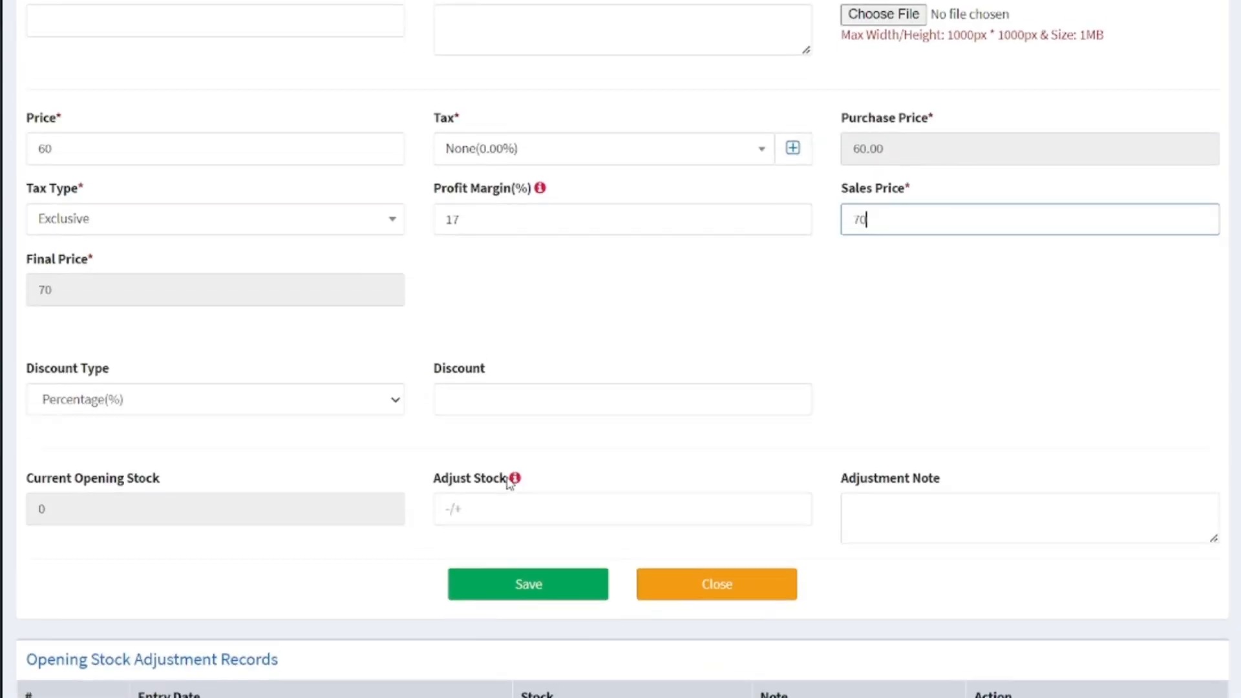
pyautogui.click(483, 395)
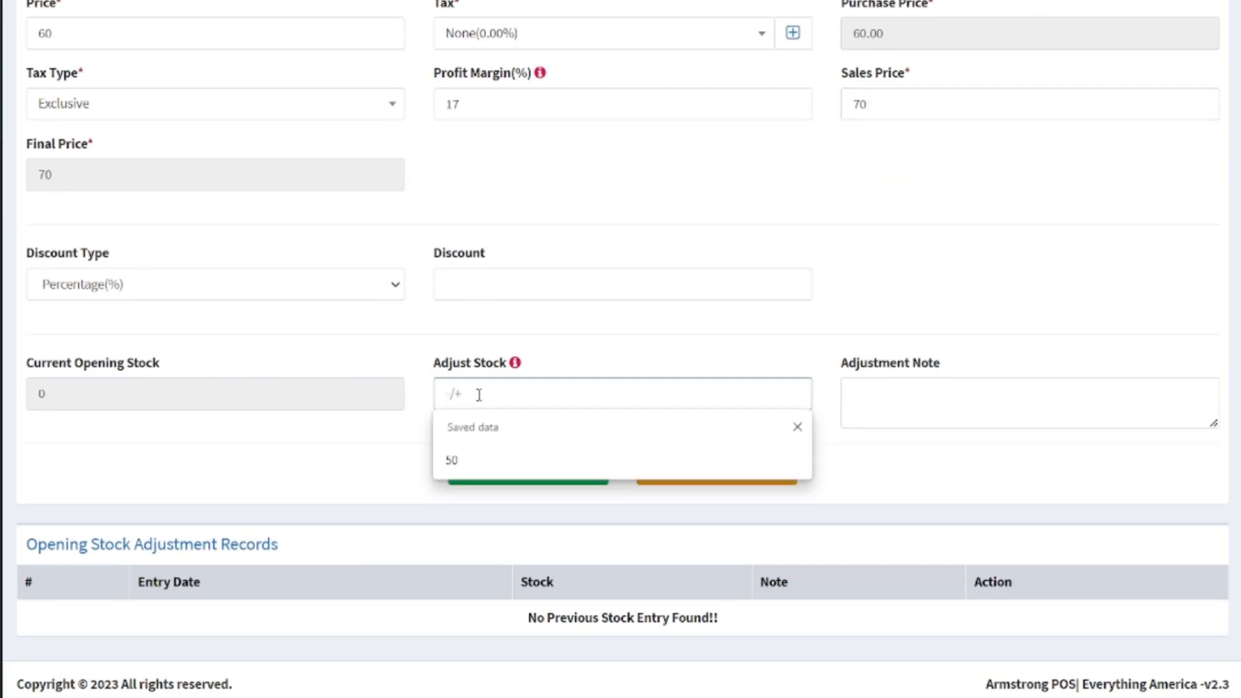
pyautogui.write('100')
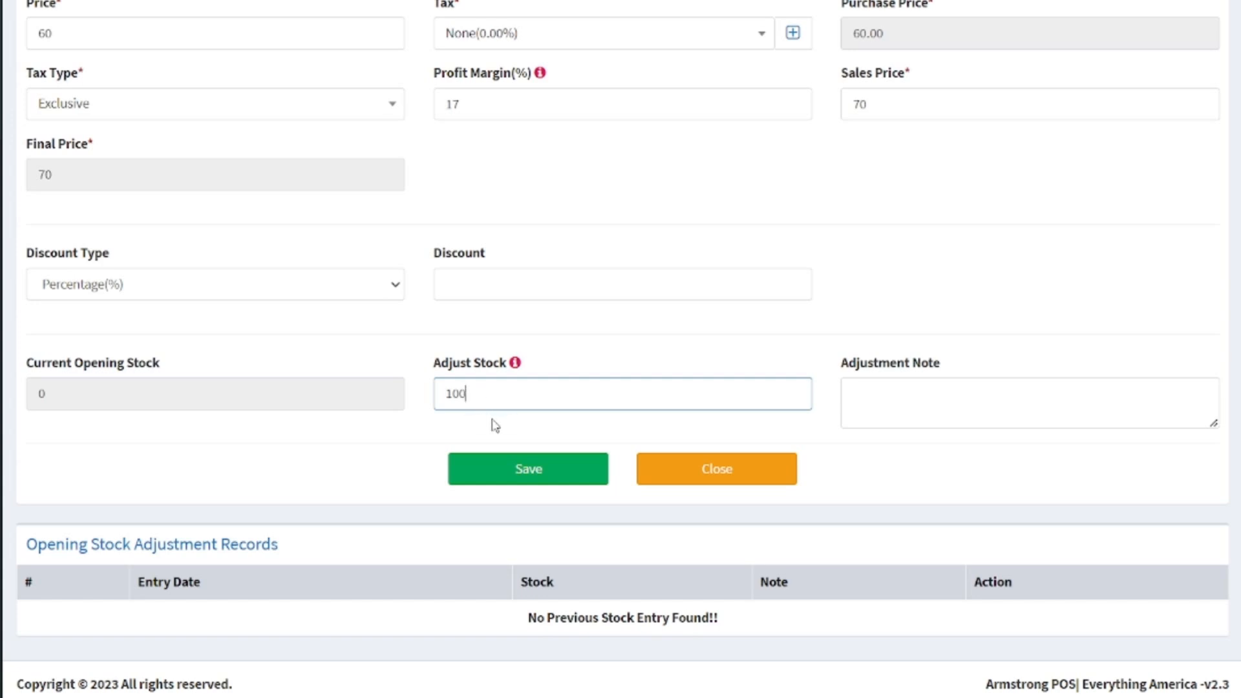
pyautogui.click(522, 477)
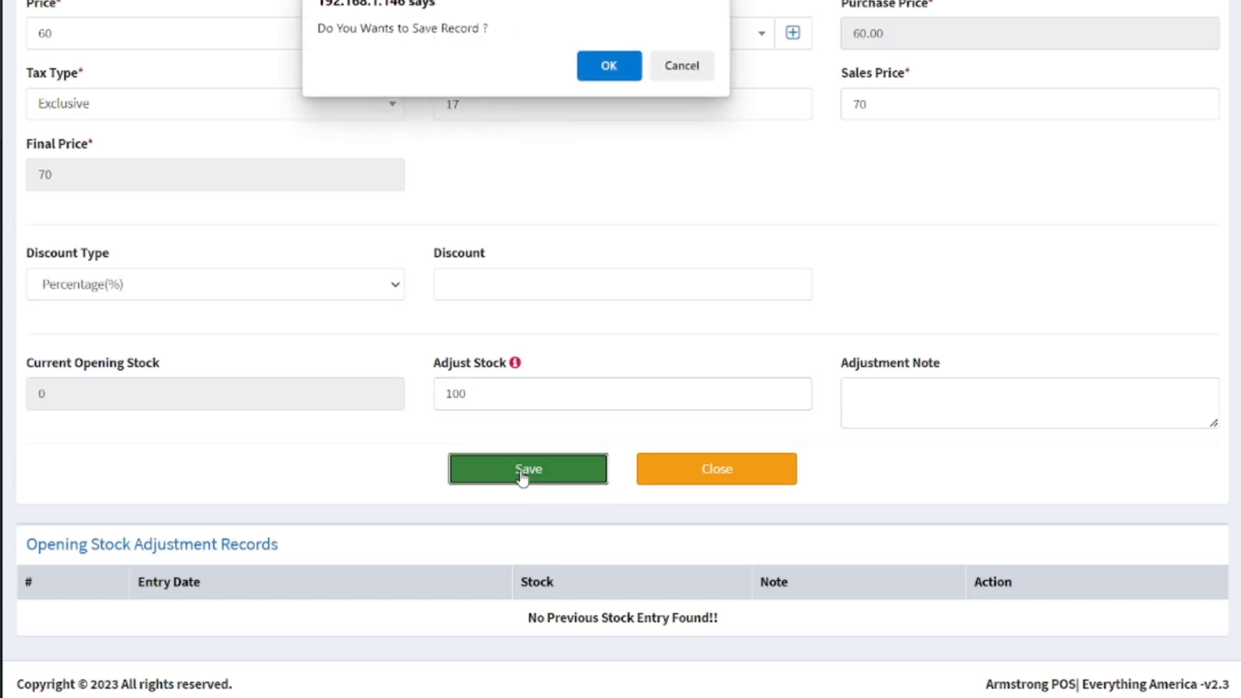
pyautogui.click(605, 68)
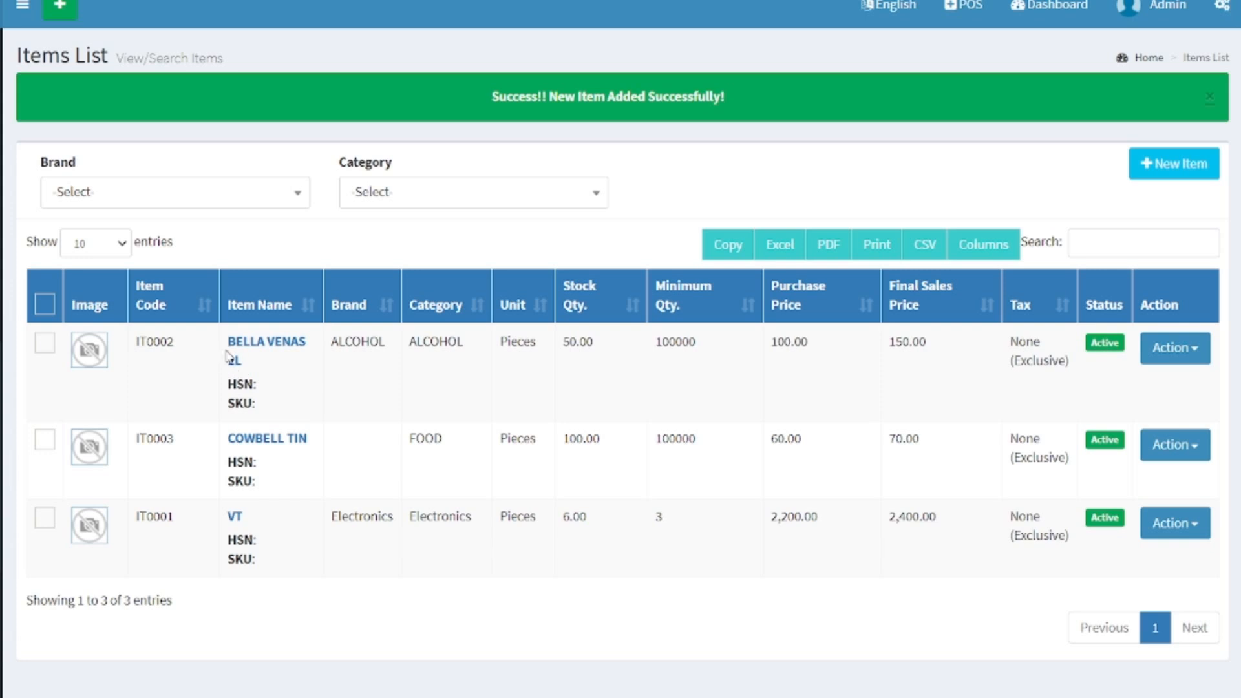
pyautogui.moveTo(227, 438); pyautogui.dragTo(305, 439)
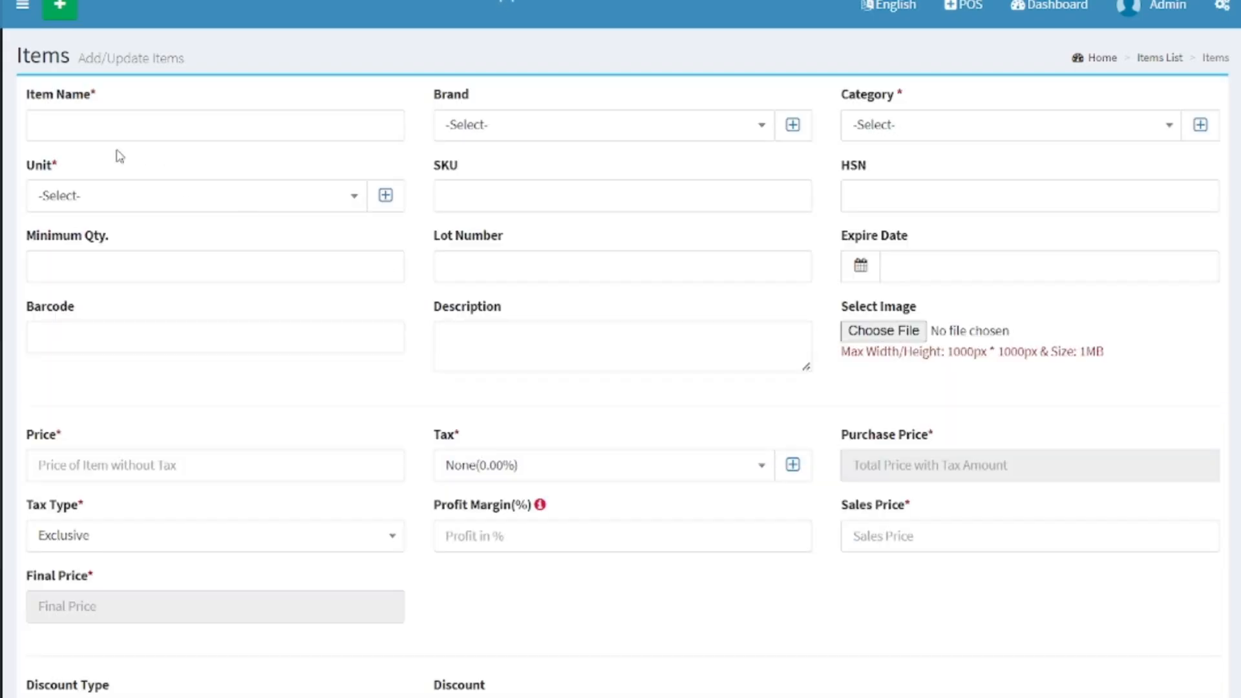
# - Start another new item named BEL-AQUA 1.5LTR and assign it to the FOOD category
pyautogui.click(97, 118)
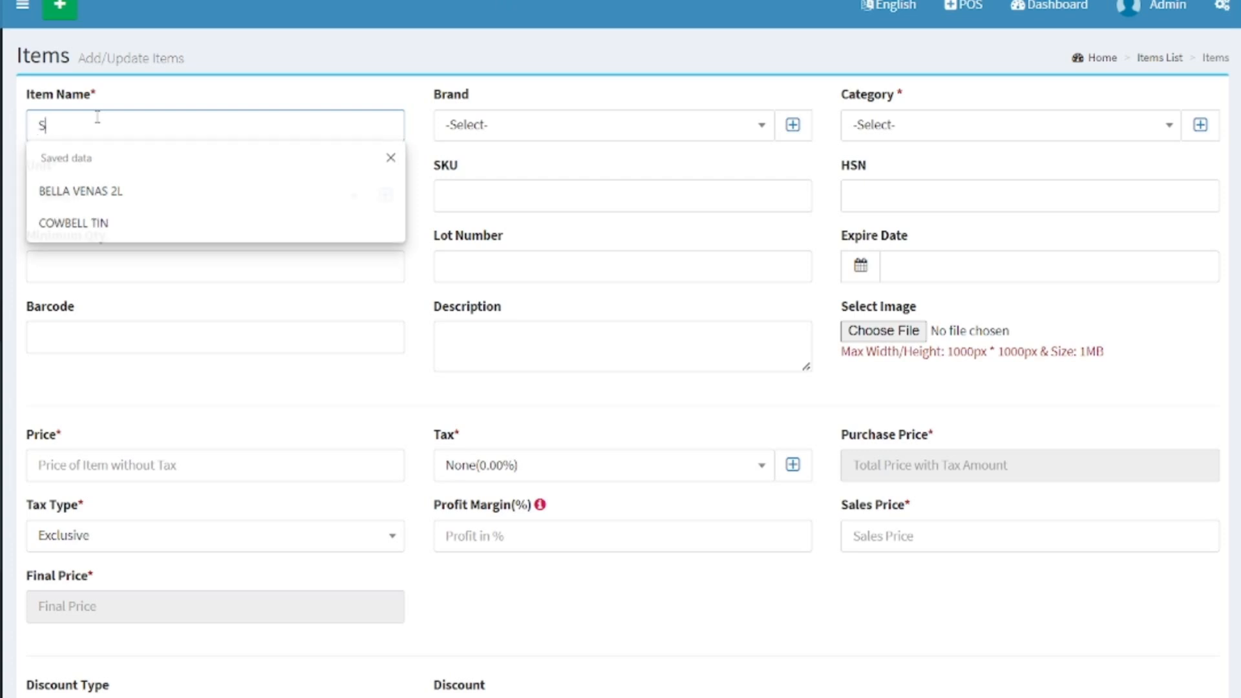
pyautogui.write('SEL')
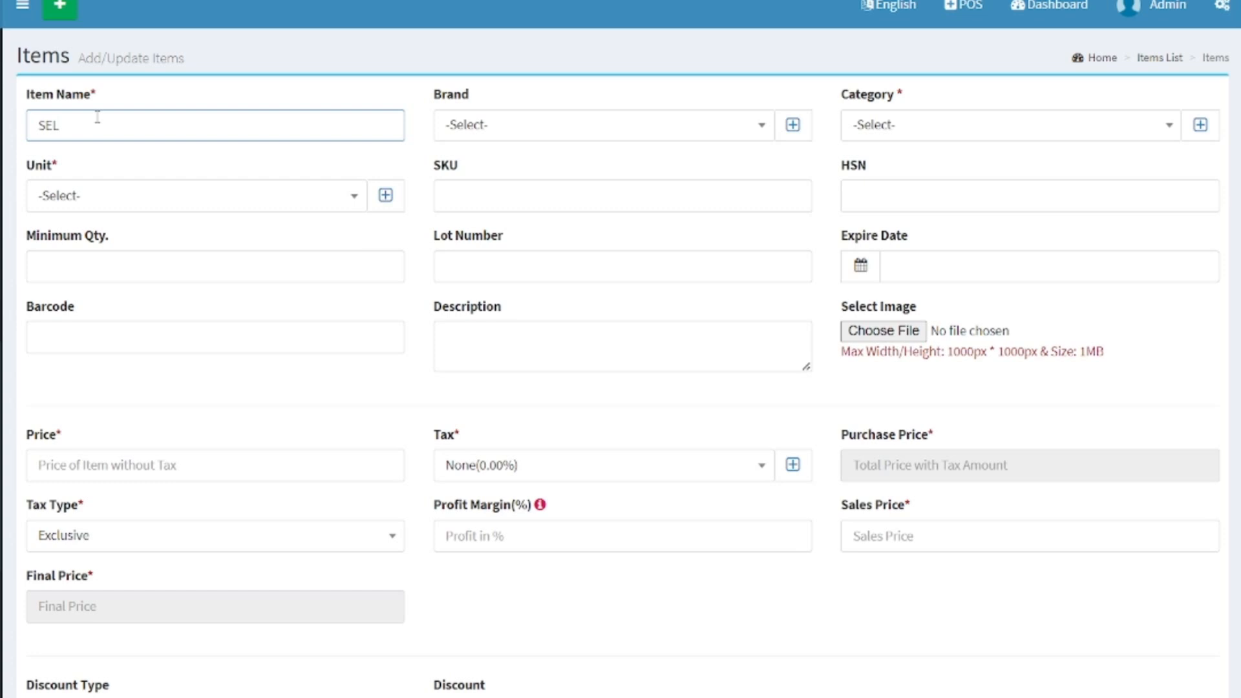
pyautogui.press('BackSpace')
pyautogui.press('BackSpace')
pyautogui.write('B')
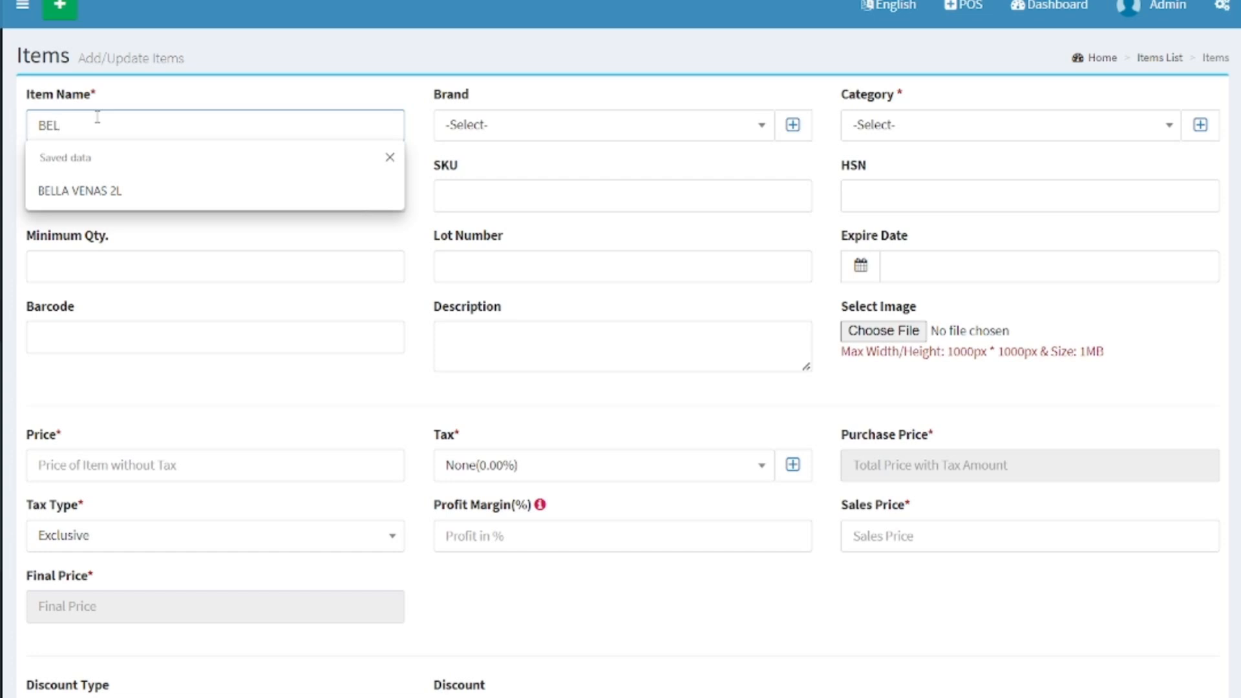
pyautogui.write('EL-')
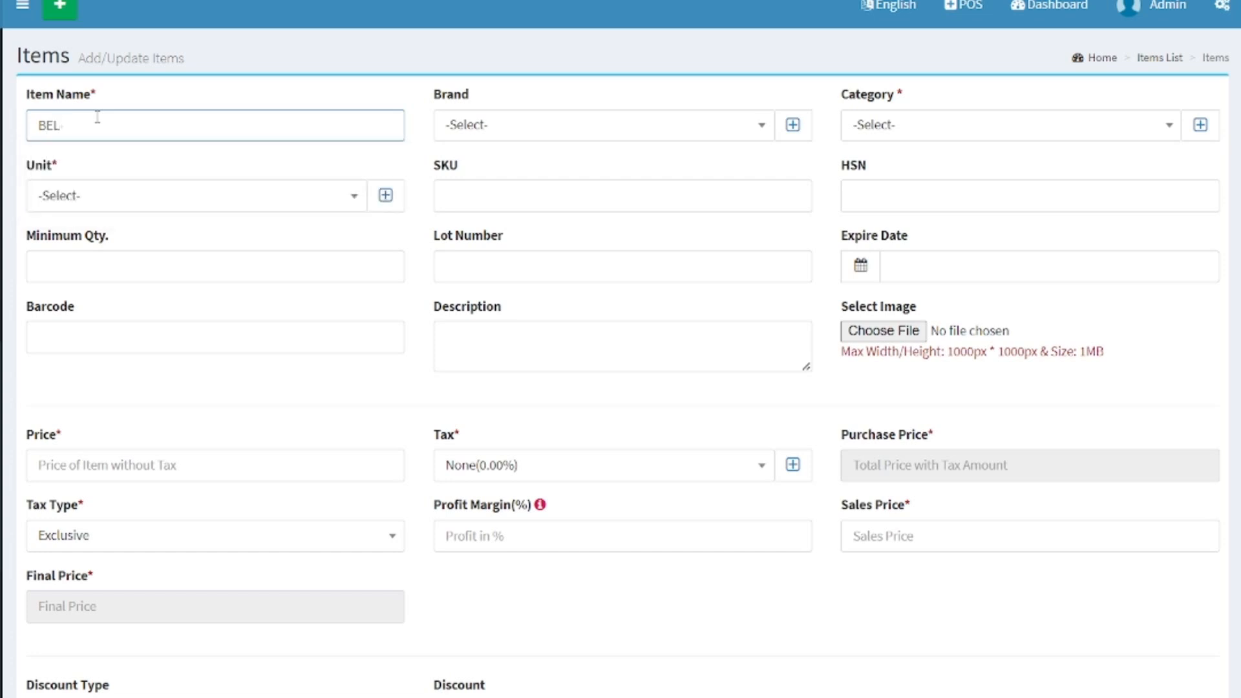
pyautogui.write('AQUA 1.5LTR')
pyautogui.click(920, 126)
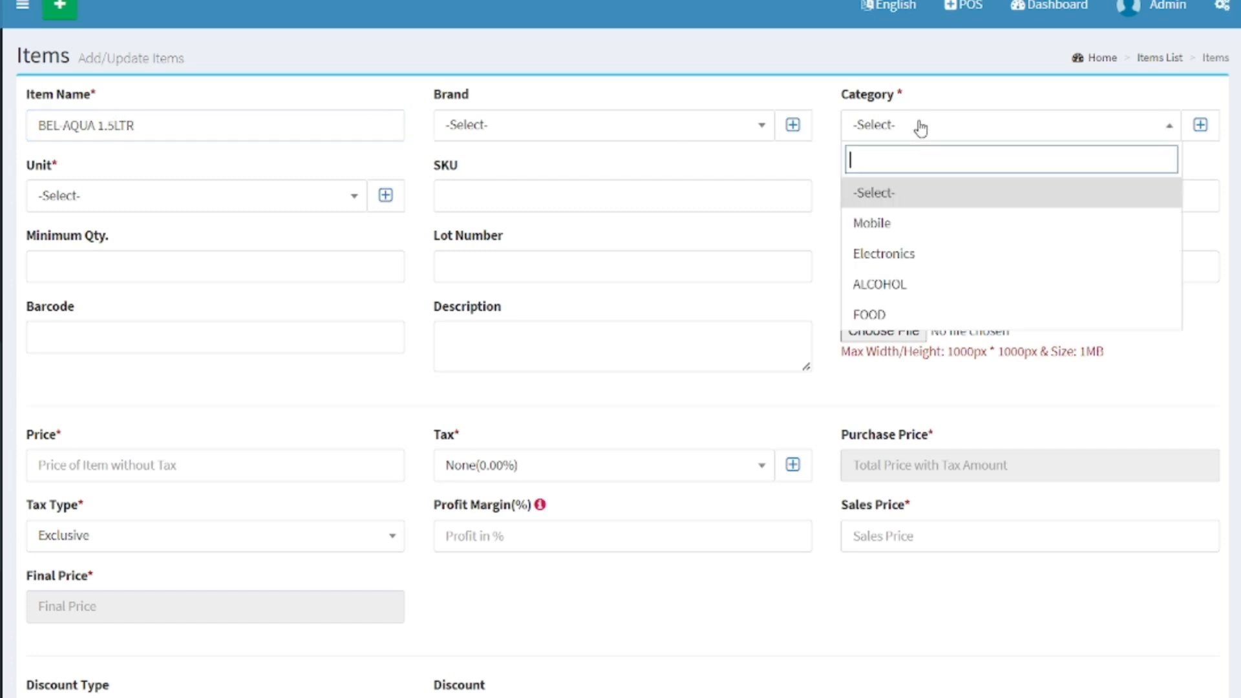
pyautogui.click(917, 314)
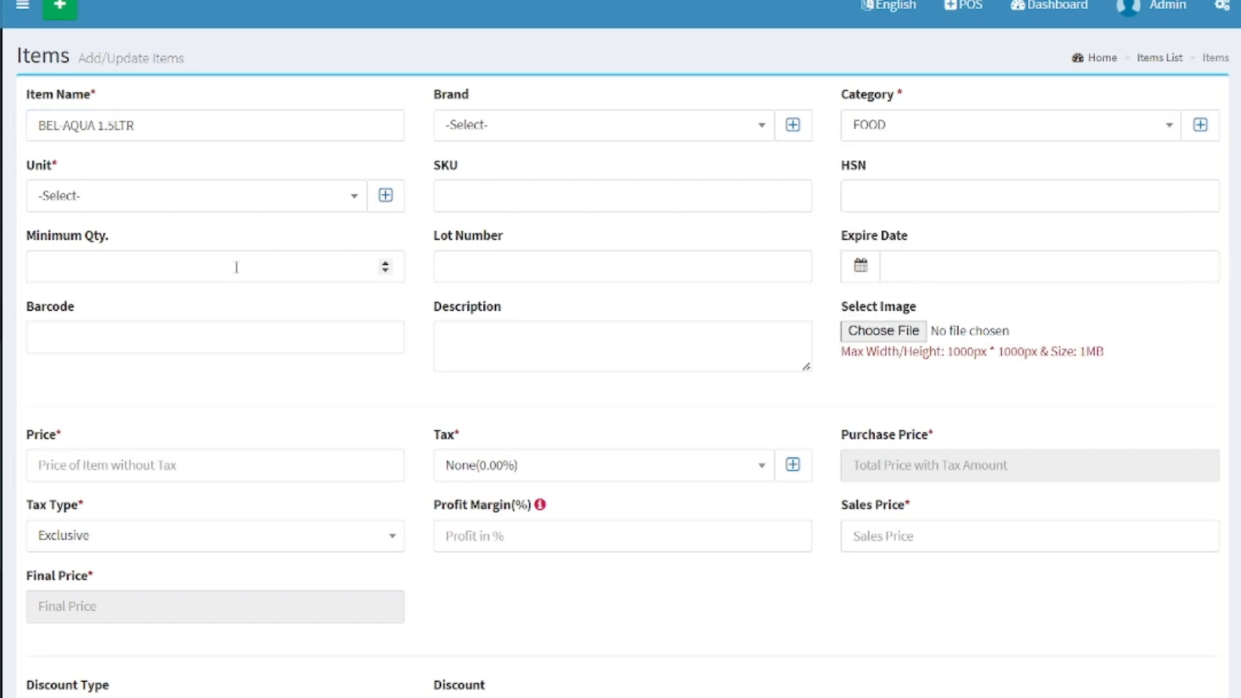
# - Set the unit of BEL-AQUA 1.5LTR to Pieces and its expire date to 04-04-2024
pyautogui.click(137, 197)
pyautogui.click(78, 355)
pyautogui.click(917, 267)
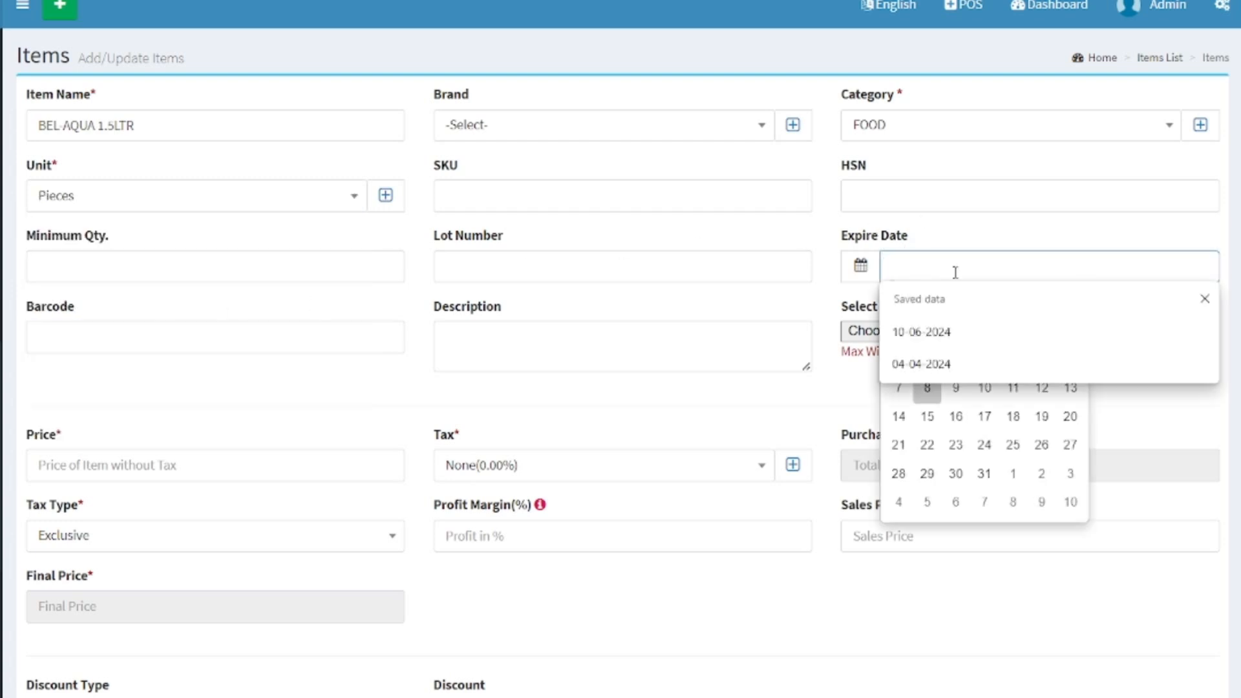
pyautogui.click(938, 369)
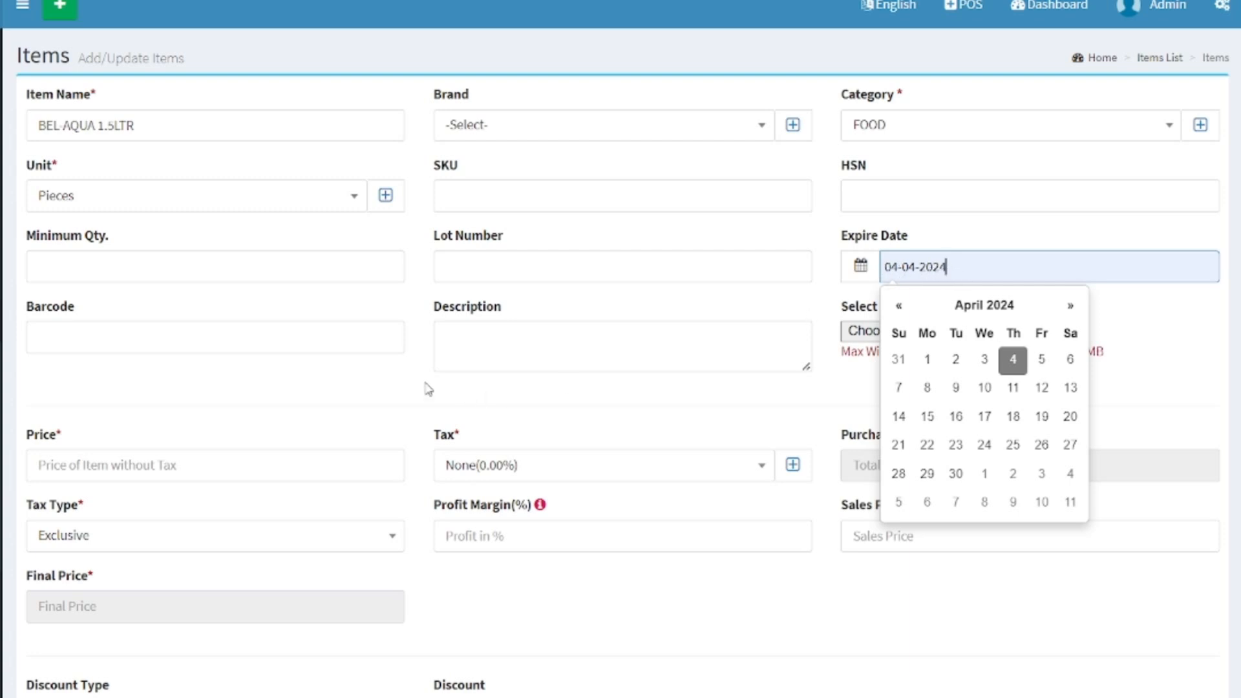
pyautogui.scroll(-2, 472, 356)
pyautogui.click(404, 299)
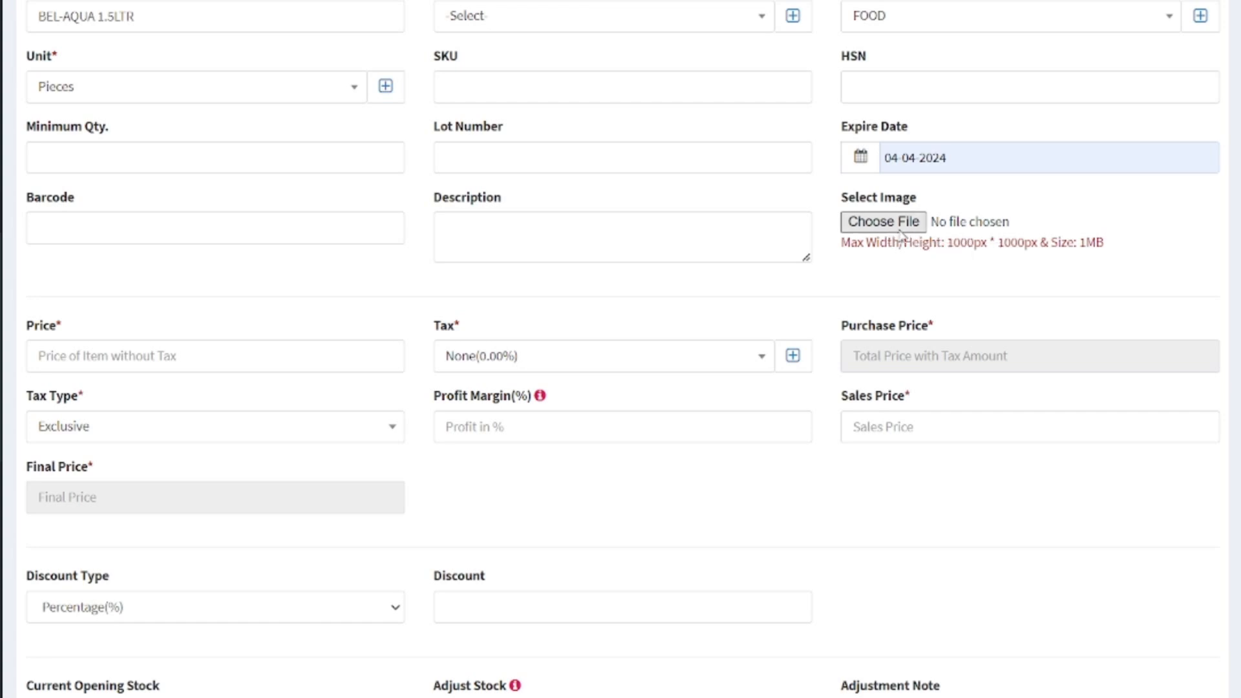
# - Set the price of BEL-AQUA 1.5LTR to 2 and its sales price to 4
pyautogui.click(162, 355)
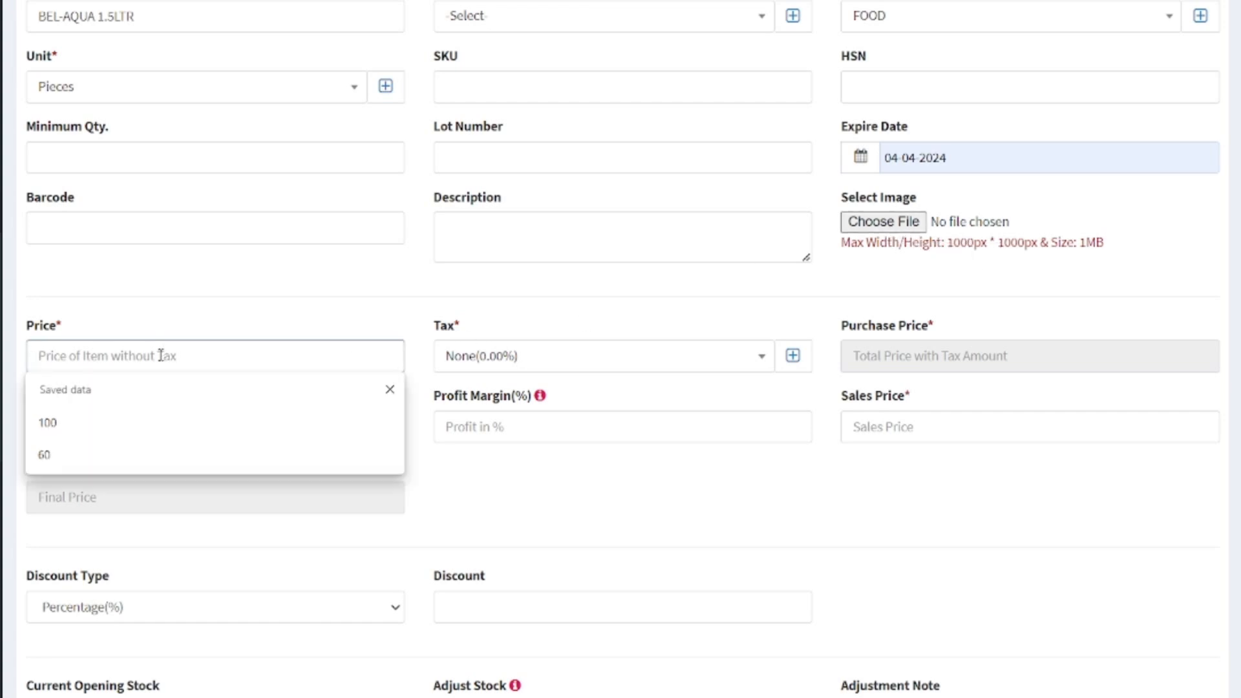
pyautogui.write('2')
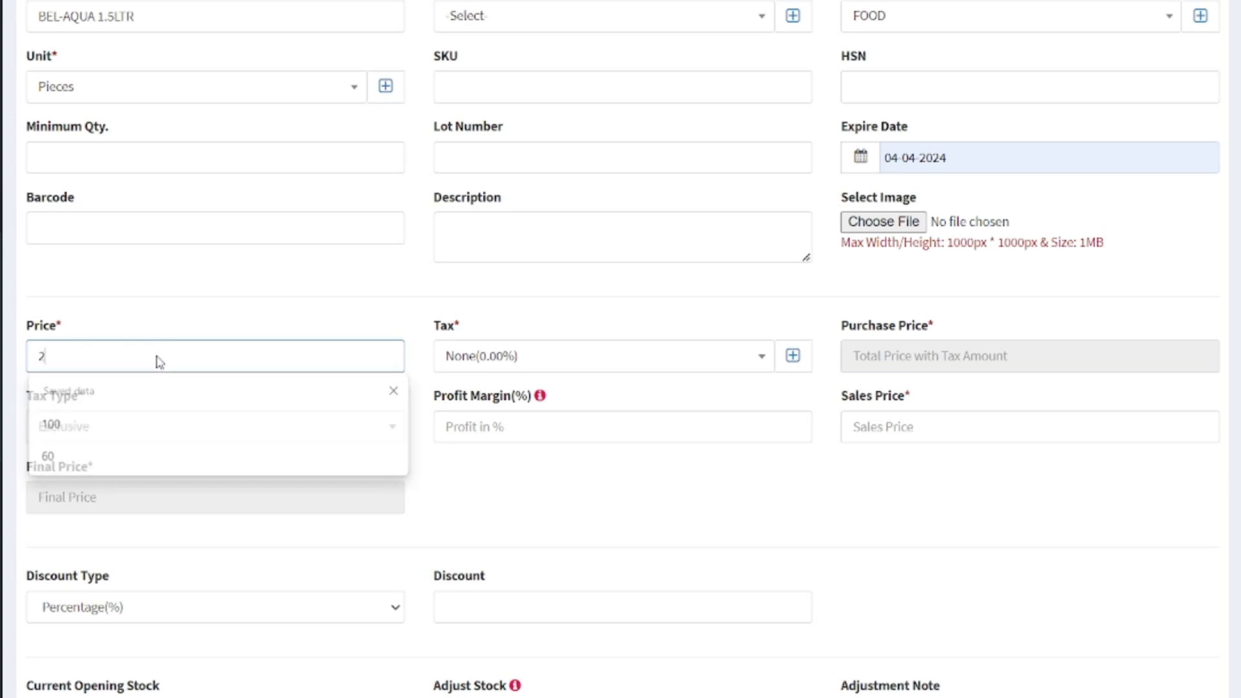
pyautogui.click(945, 423)
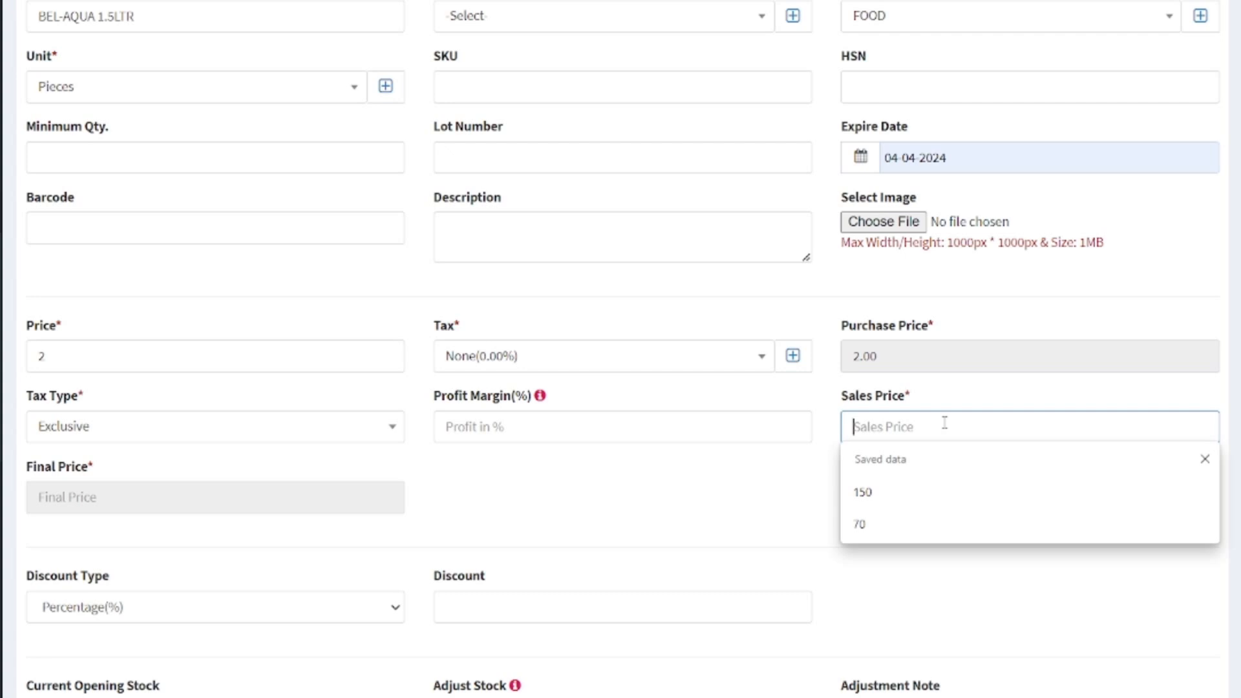
pyautogui.write('4')
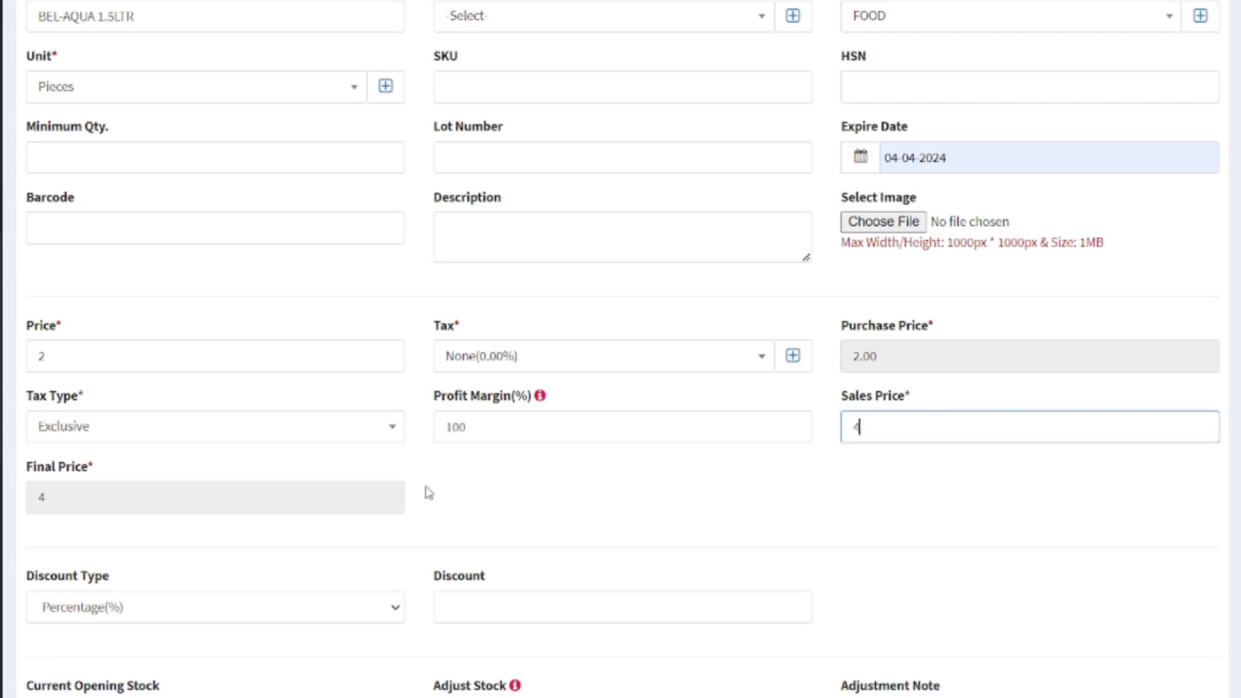
# - Enter a stock adjustment of 50 for BEL-AQUA 1.5LTR, save the item and check its entry in the items list
pyautogui.scroll(-3, 426, 456)
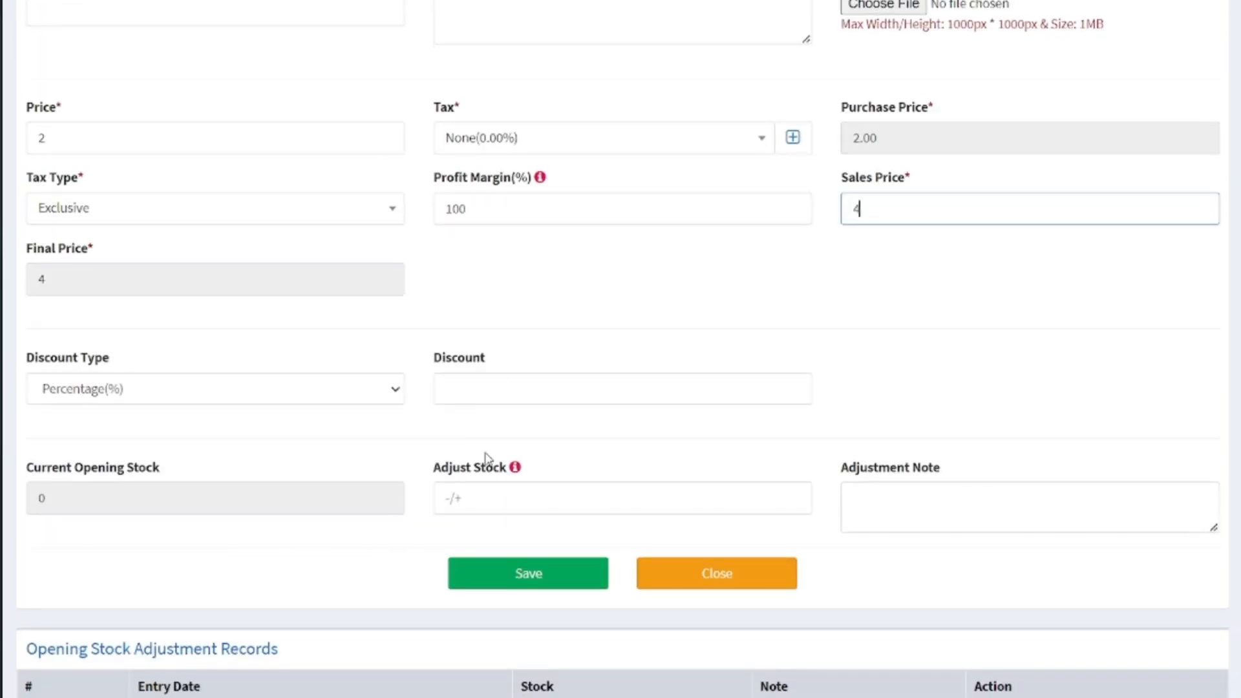
pyautogui.click(504, 503)
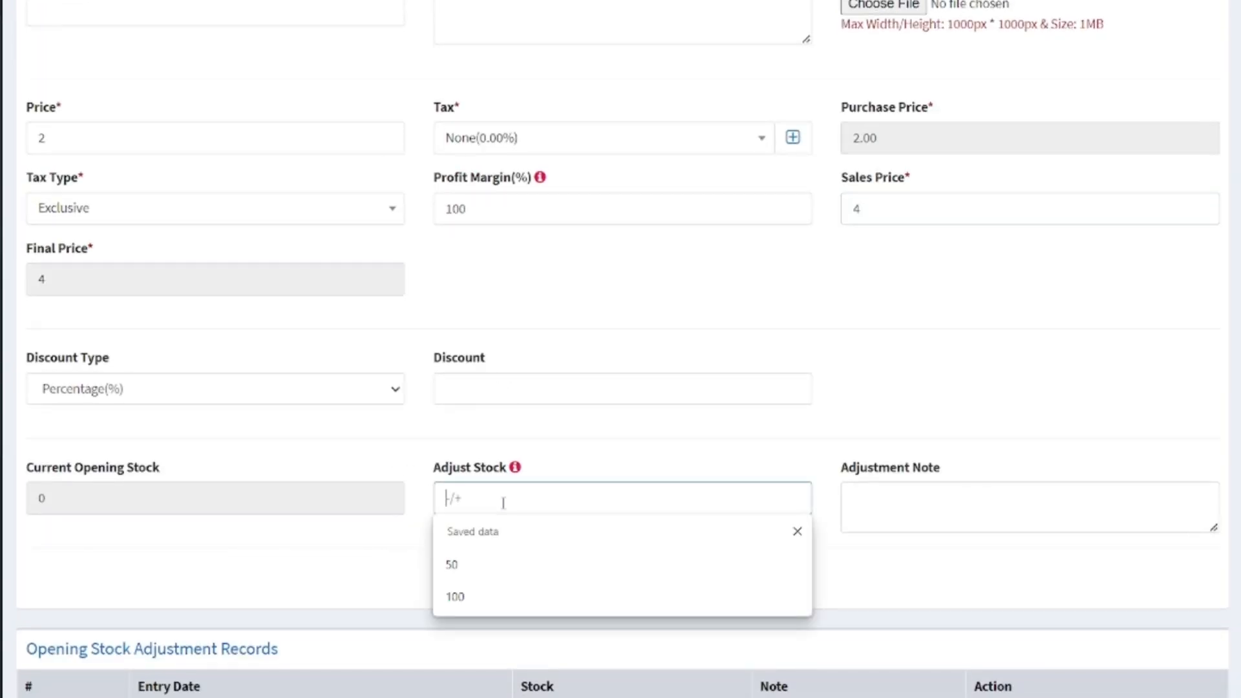
pyautogui.write('50')
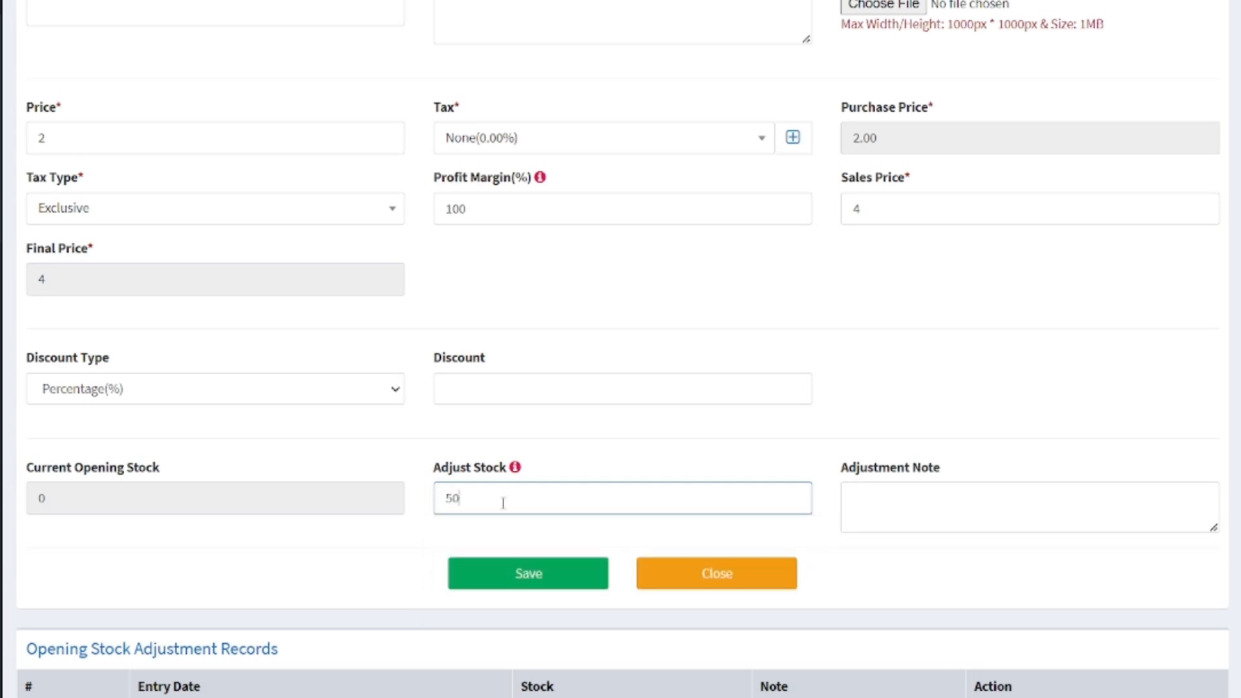
pyautogui.click(645, 431)
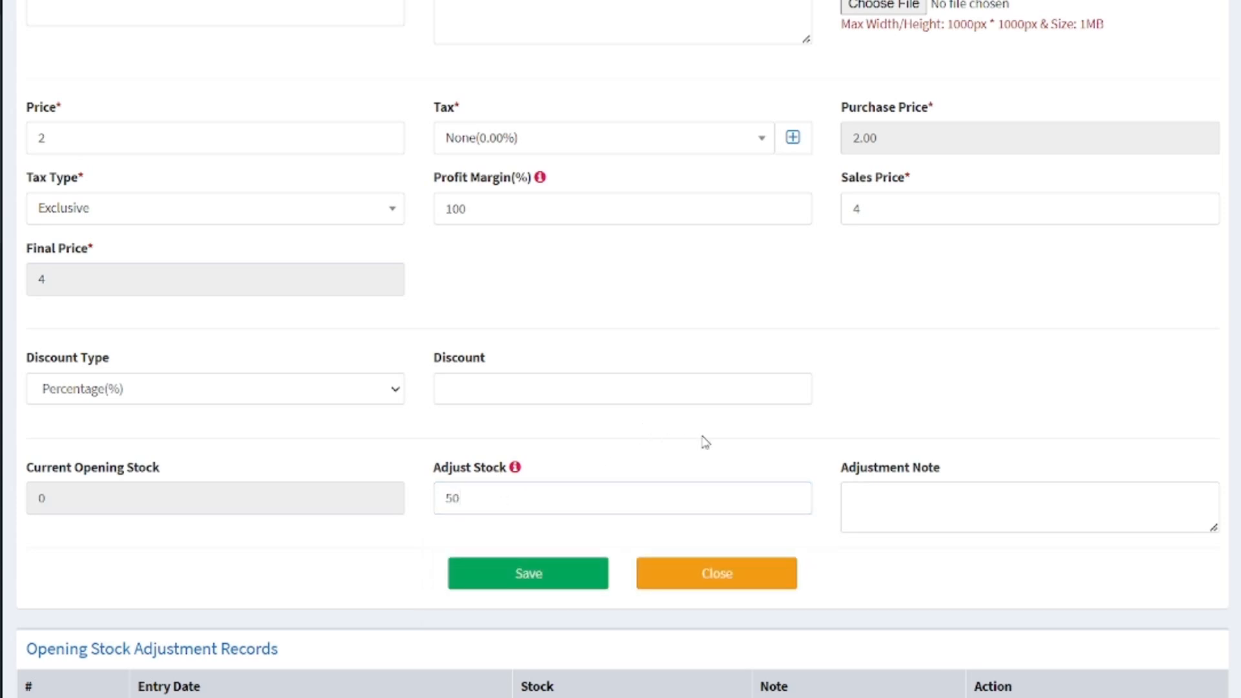
pyautogui.scroll(-2, 708, 442)
pyautogui.click(525, 470)
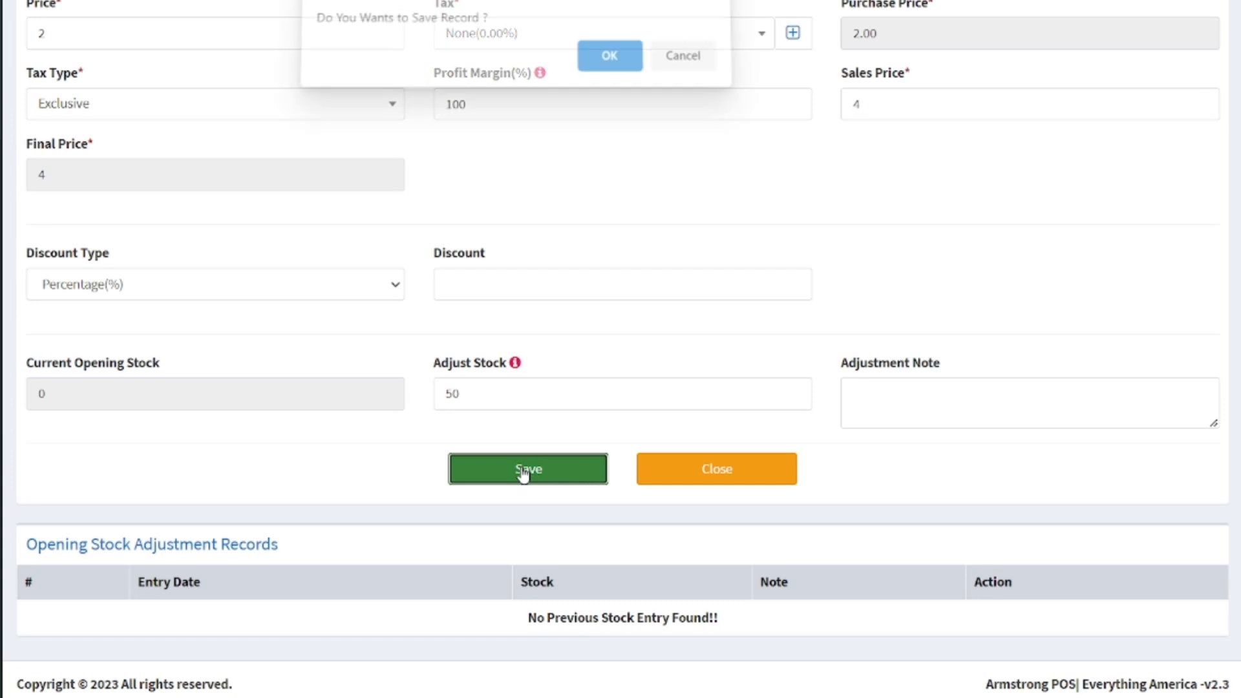
pyautogui.click(608, 64)
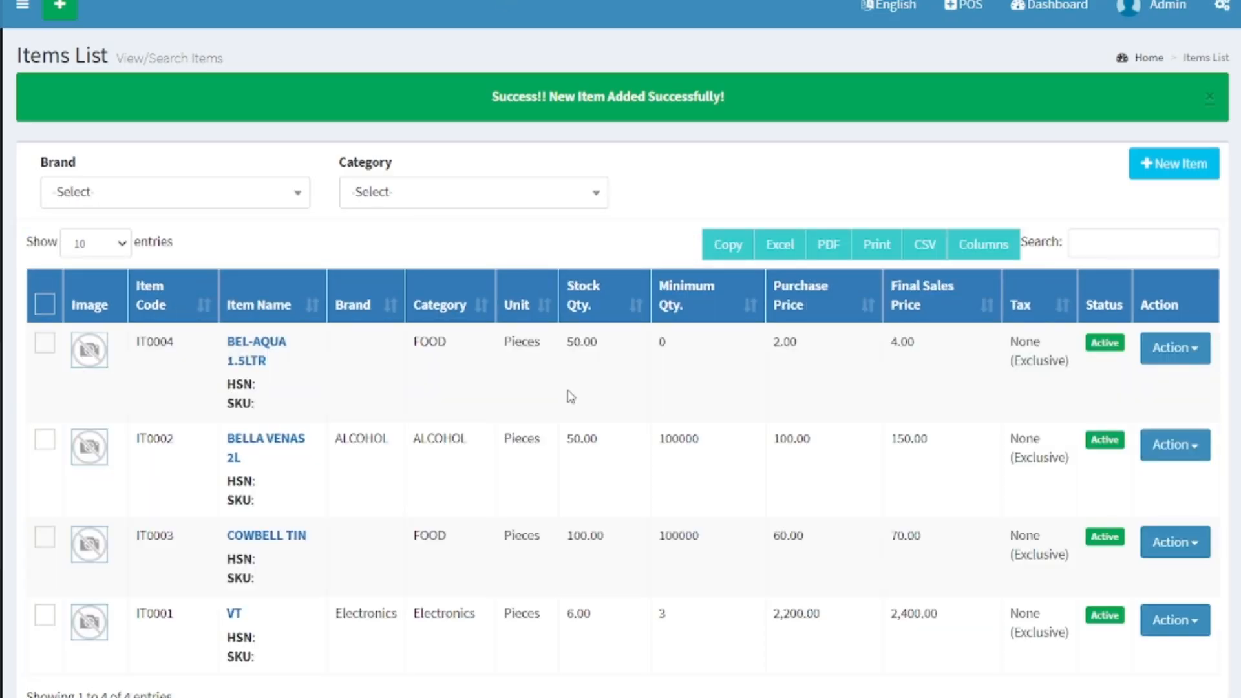
pyautogui.scroll(-3, 366, 590)
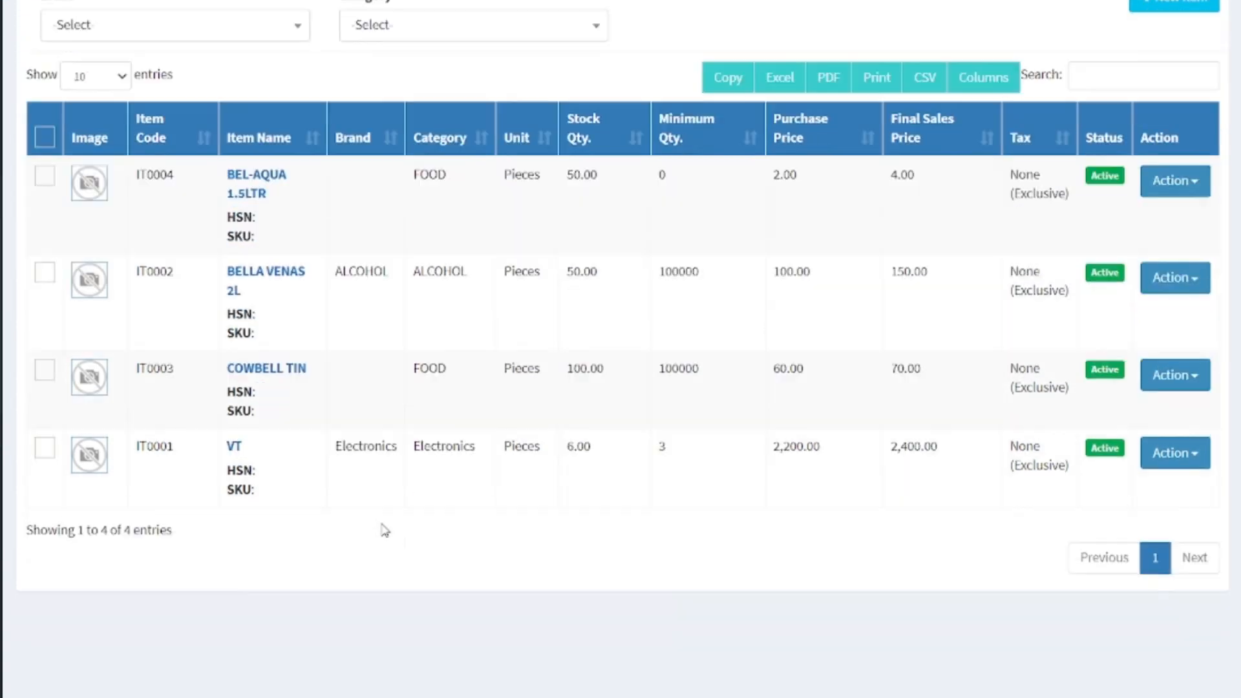
pyautogui.scroll(3, 384, 529)
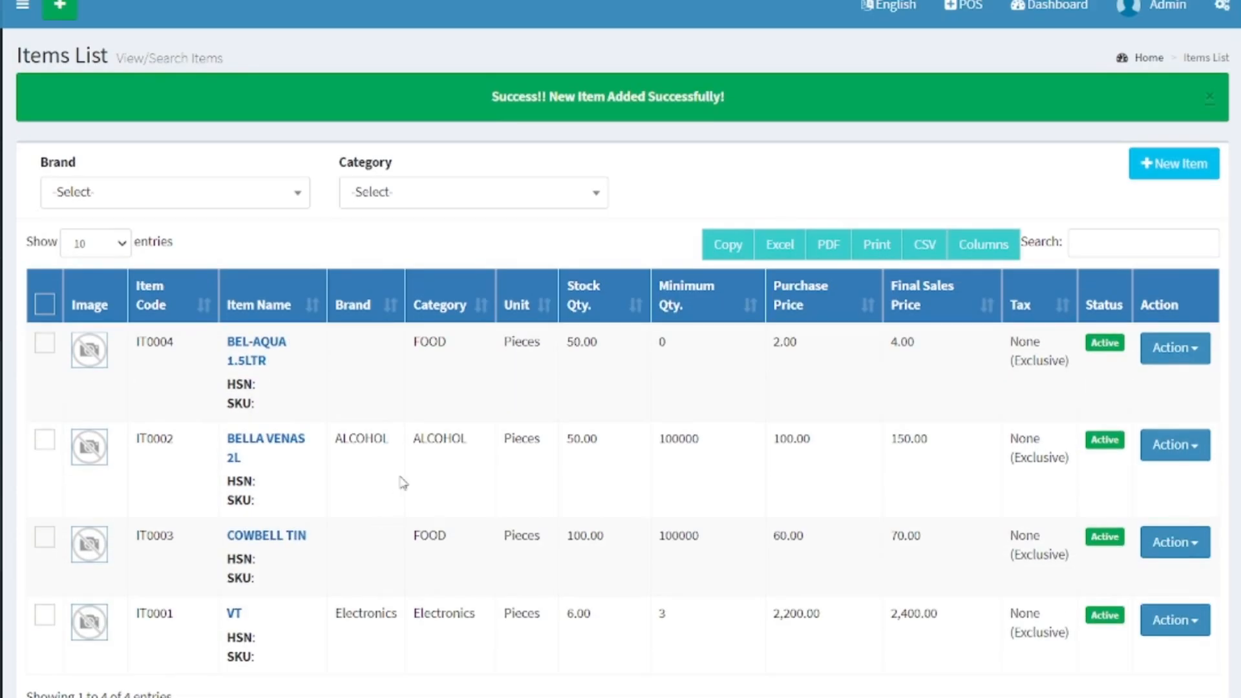
pyautogui.moveTo(225, 347); pyautogui.dragTo(278, 360)
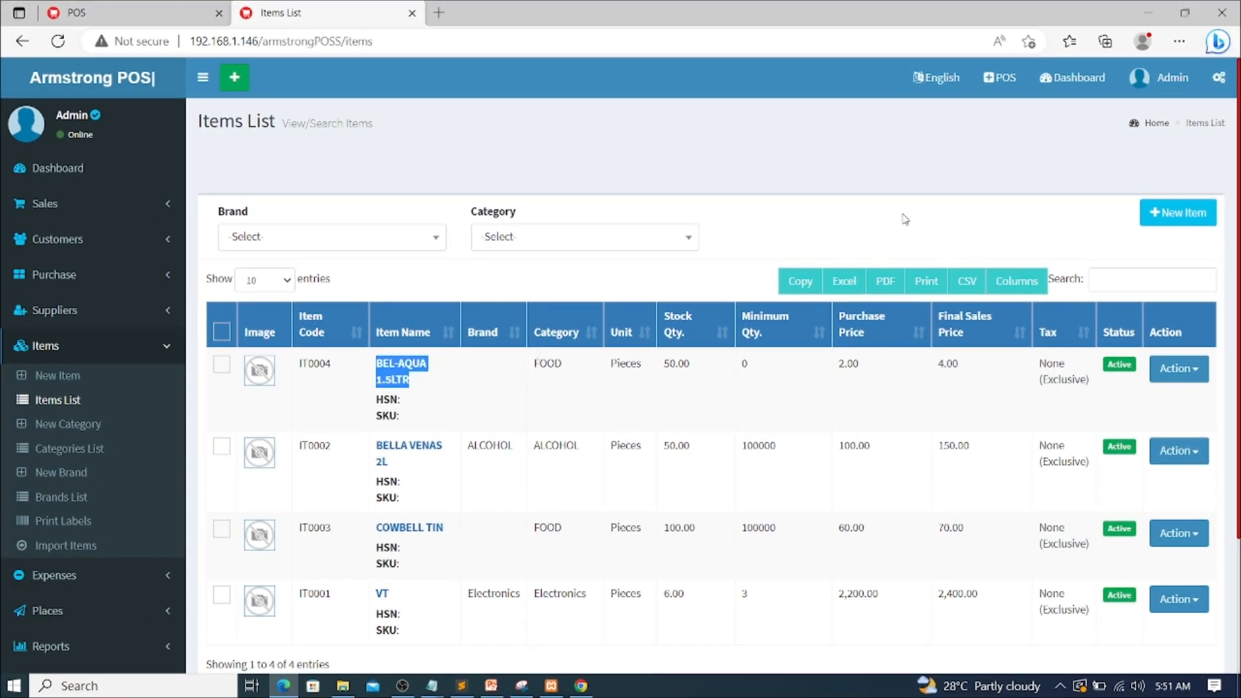
# - Open the point-of-sale screen and add BEL-AQUA 1.5LTR to the walk-in customer's invoice through the item search
pyautogui.click(993, 78)
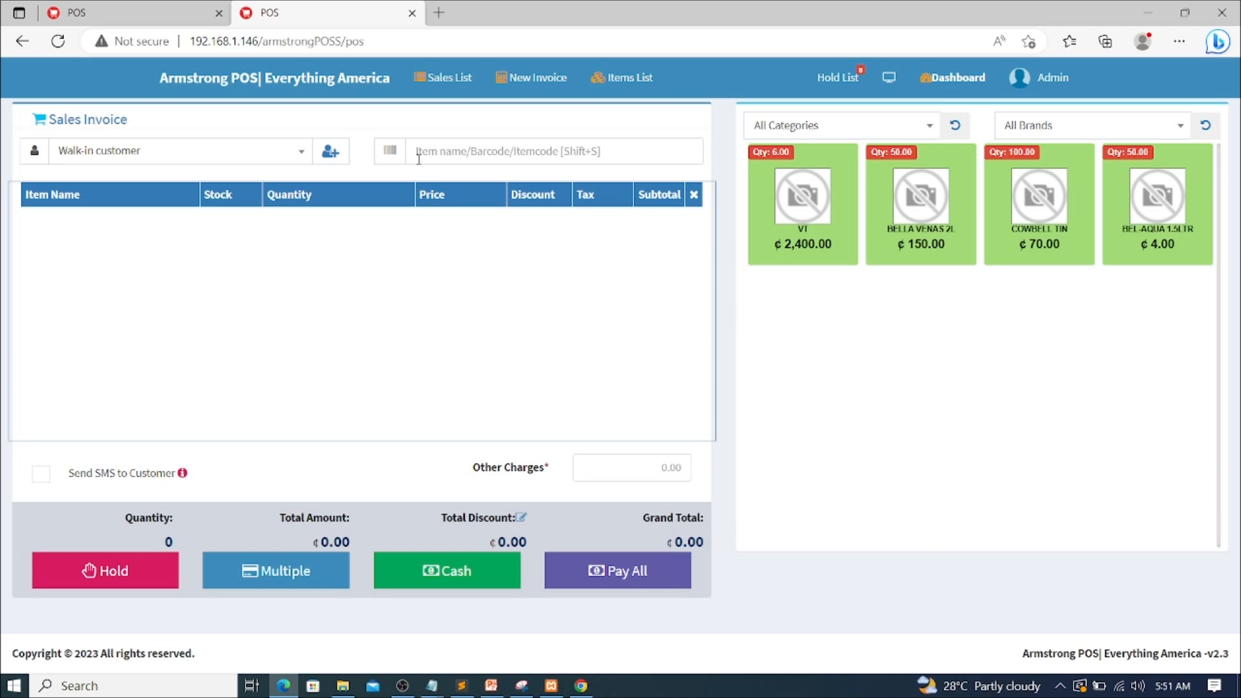
pyautogui.click(455, 151)
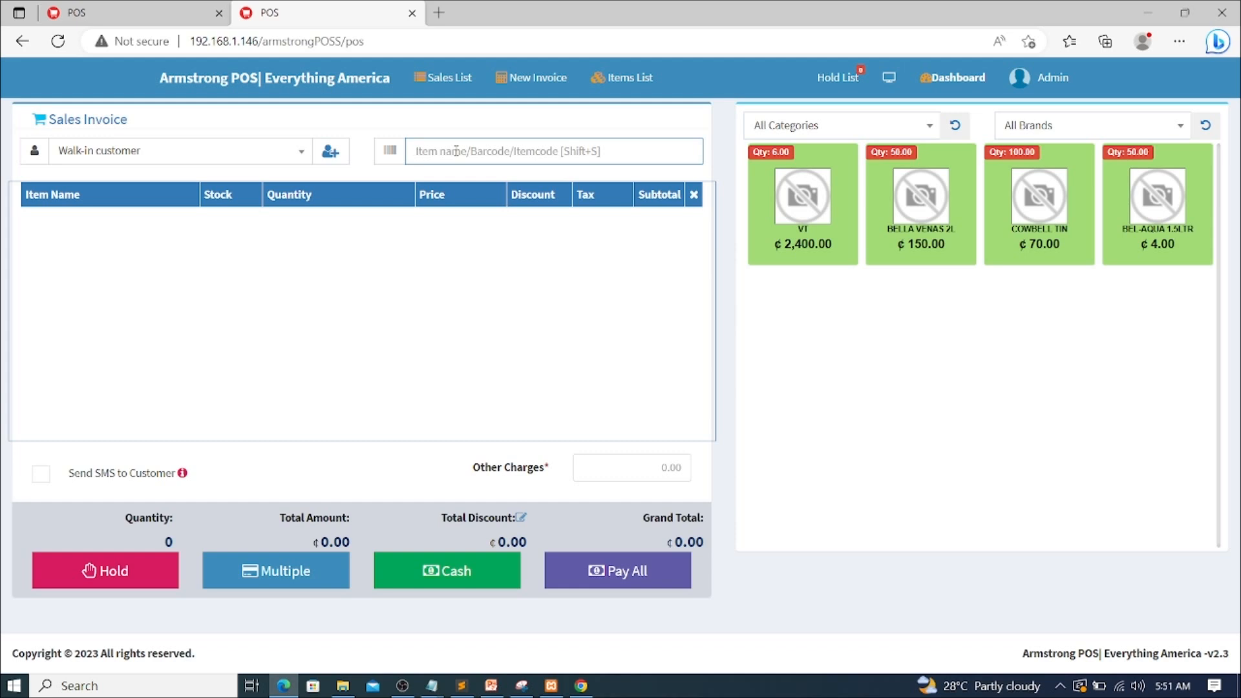
pyautogui.write('BELL')
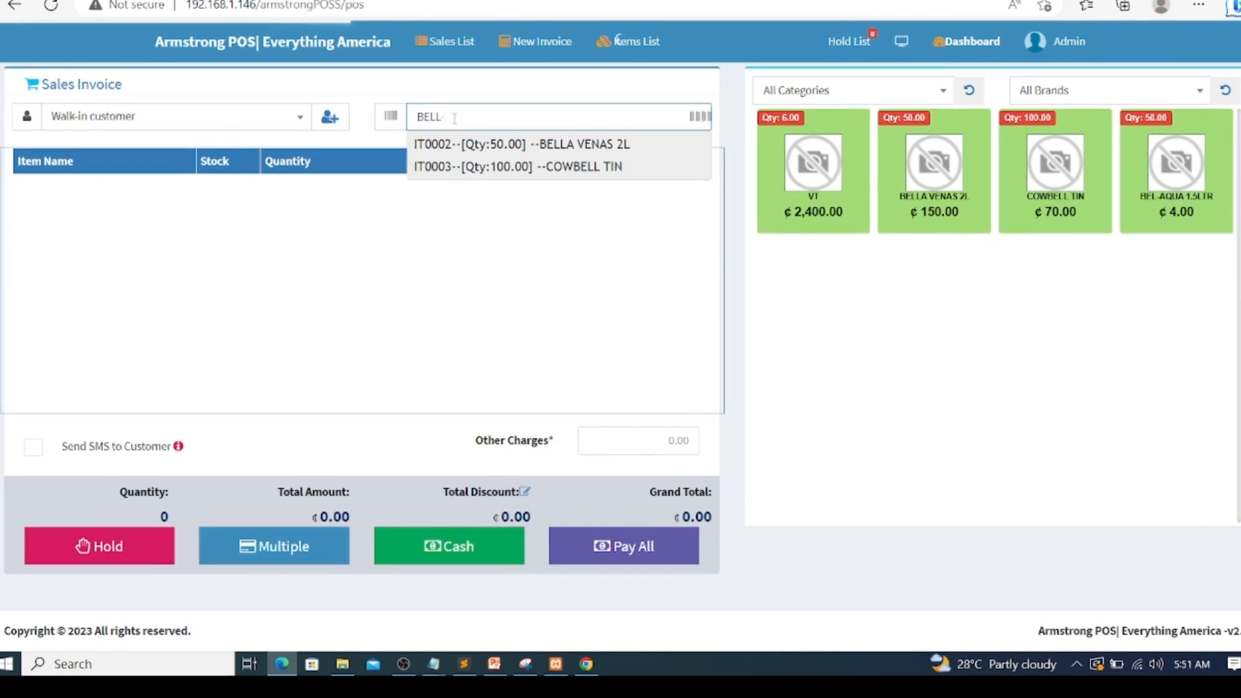
pyautogui.write('A')
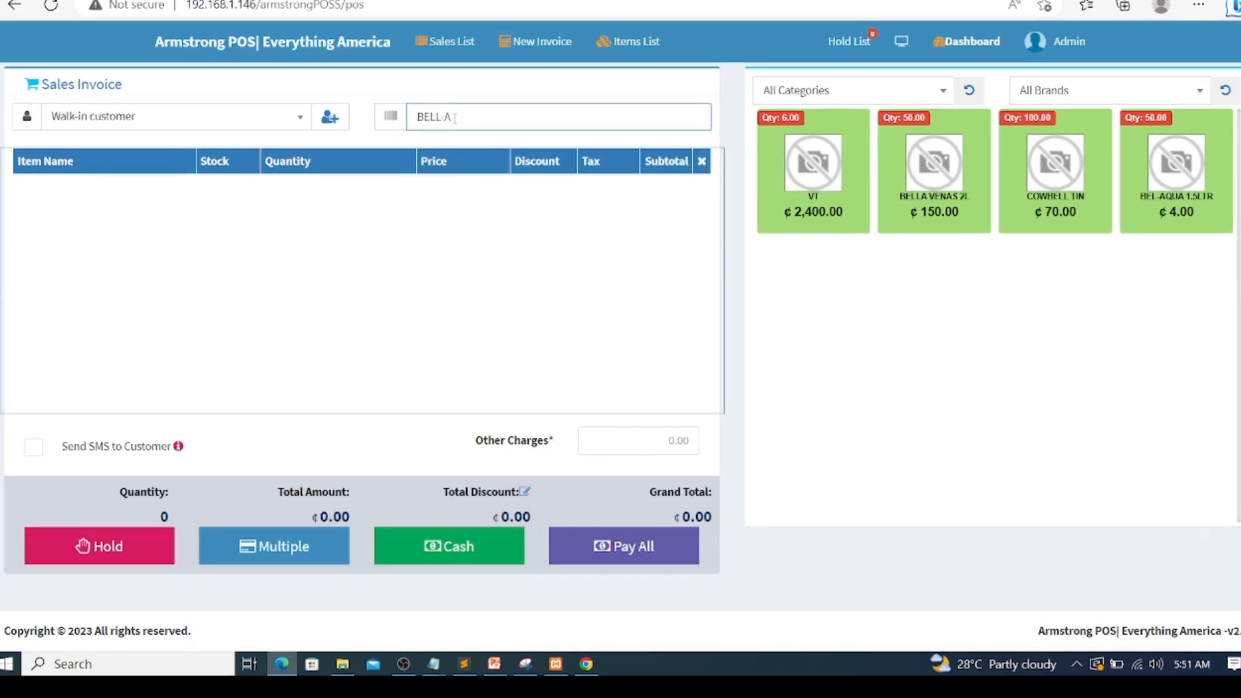
pyautogui.write('Q')
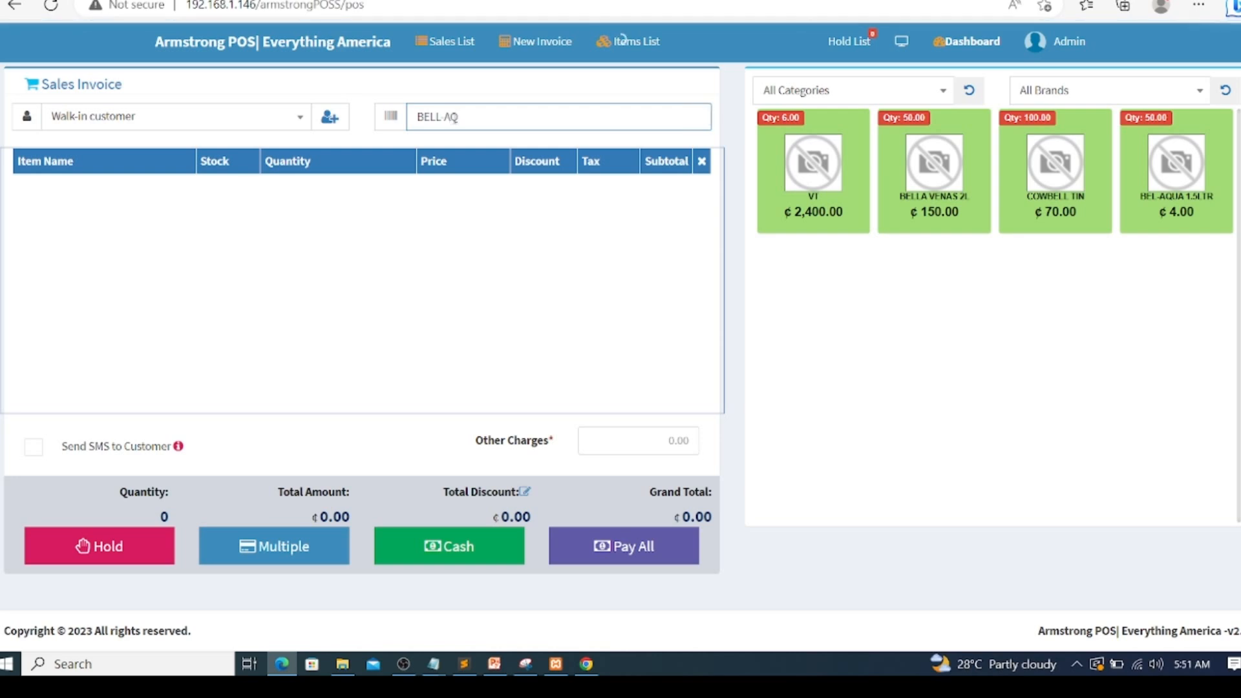
pyautogui.press('BackSpace')
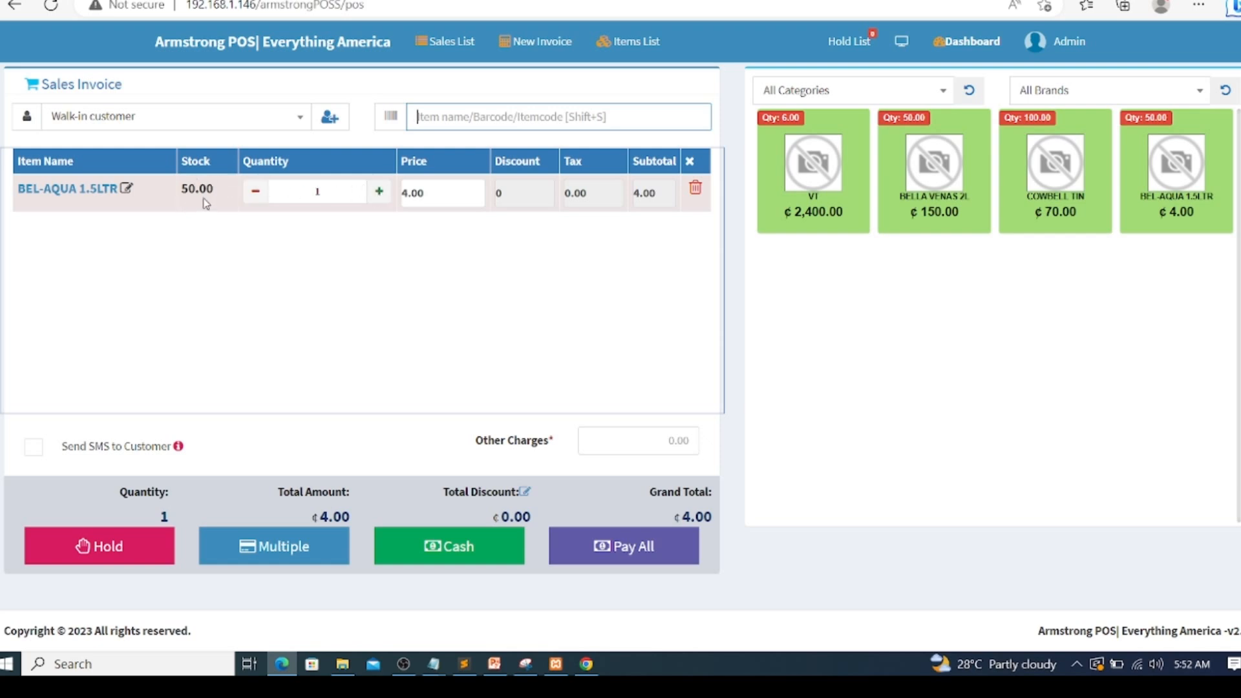
# - Raise the quantity of BEL-AQUA 1.5LTR on the invoice to 5
pyautogui.click(376, 193)
pyautogui.click(377, 192)
pyautogui.click(377, 193)
pyautogui.click(376, 192)
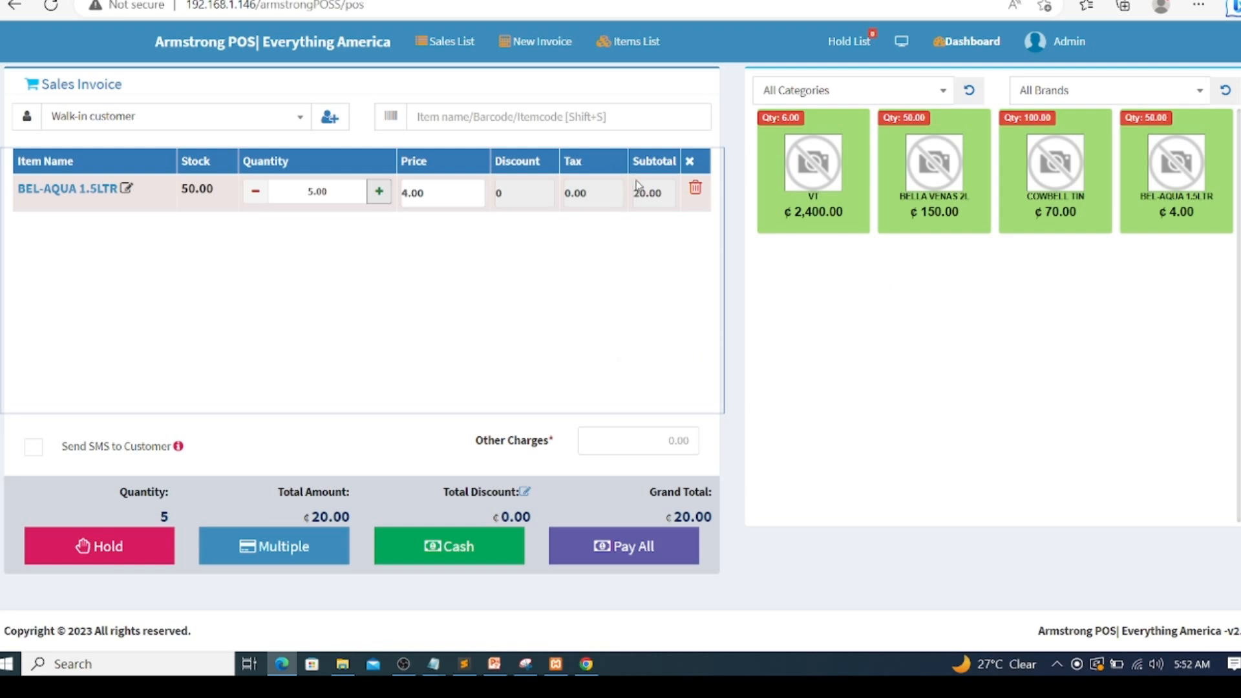
# - Add the item VT to the invoice through the item search and remove it again
pyautogui.click(559, 115)
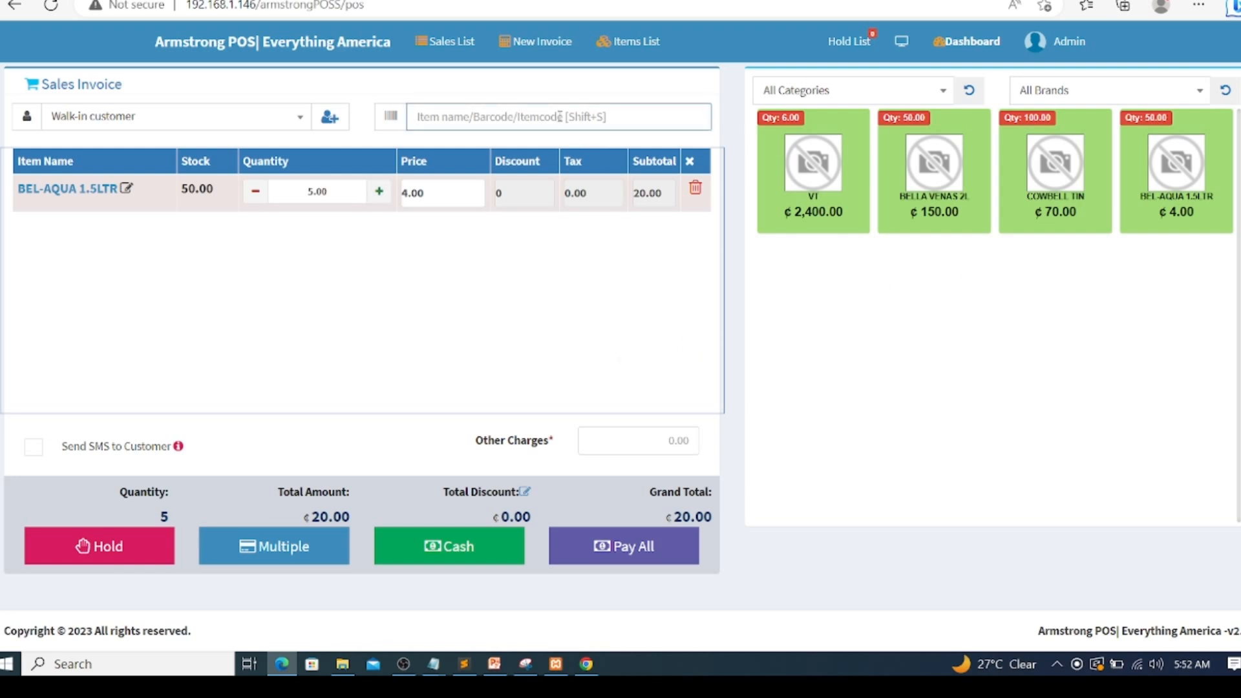
pyautogui.write('TV')
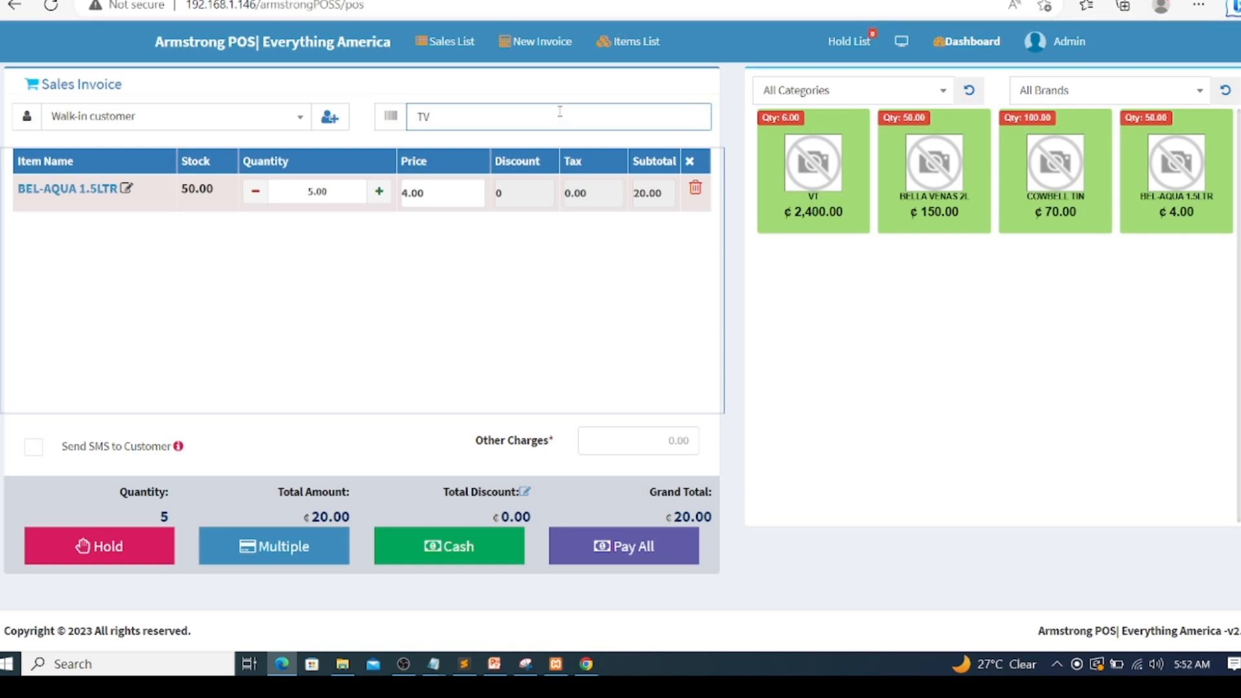
pyautogui.moveTo(460, 118); pyautogui.dragTo(380, 122)
pyautogui.press('BackSpace')
pyautogui.write('VT')
pyautogui.press('Return')
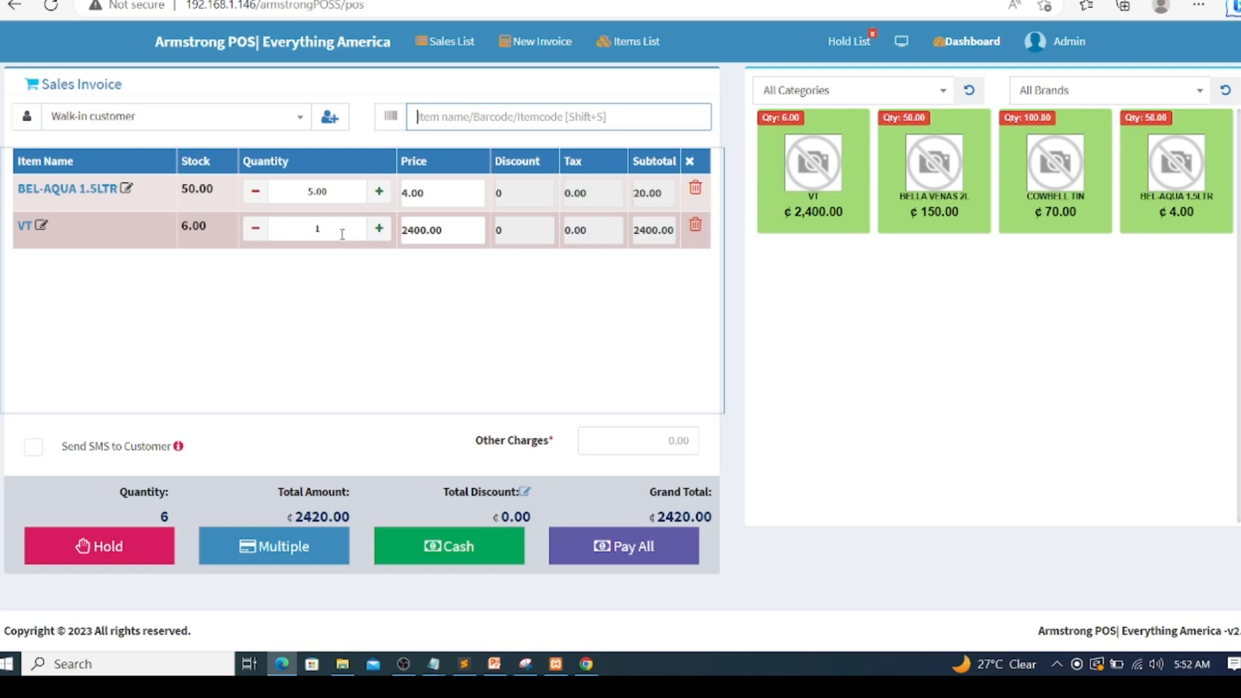
pyautogui.click(695, 228)
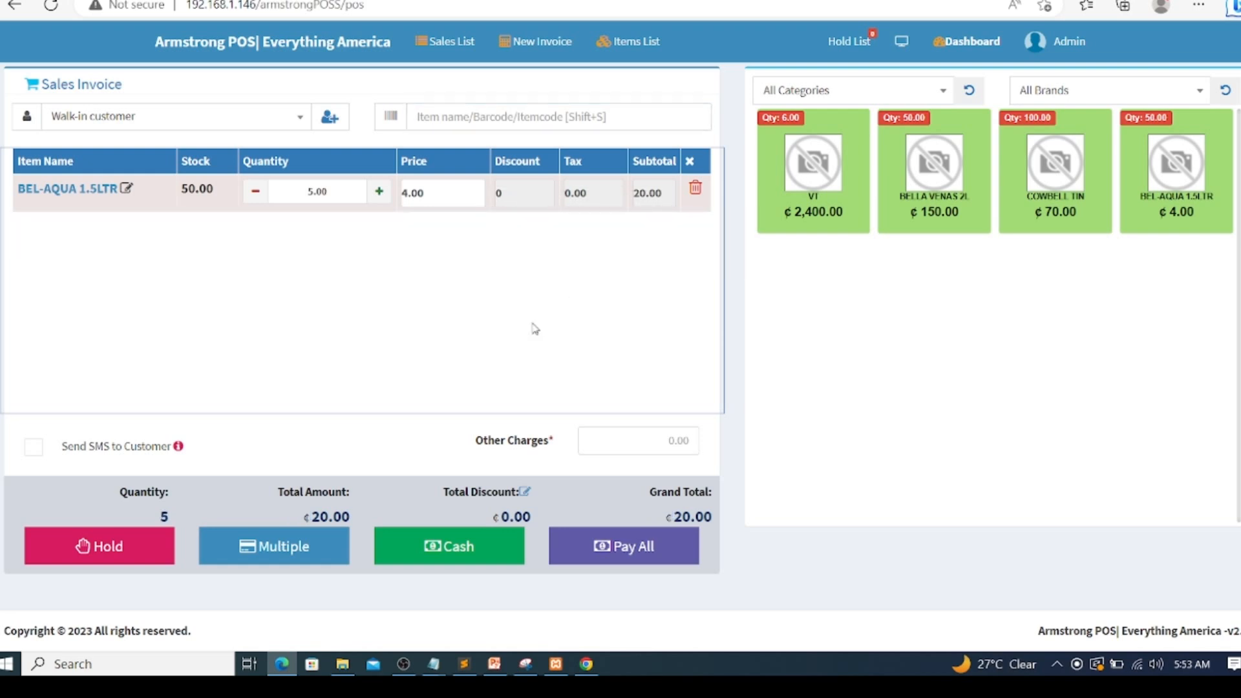
# - Add COWBELL TIN to the invoice and save the sale with a cash payment of 100
pyautogui.click(1057, 175)
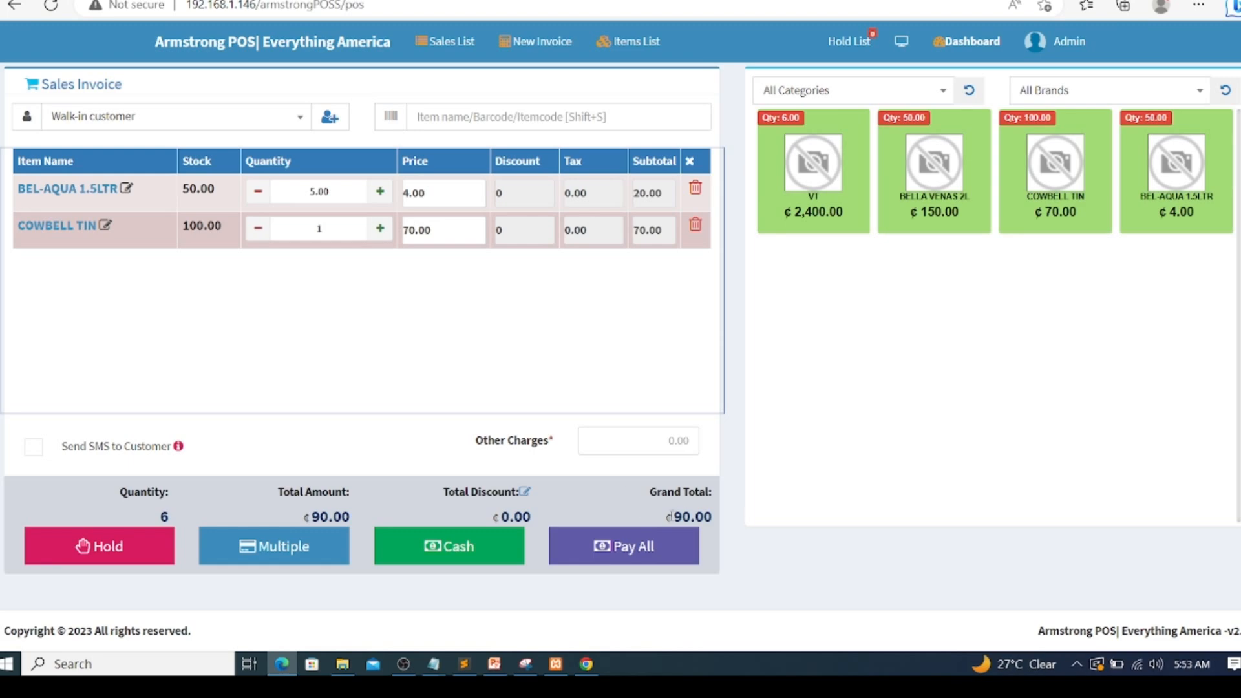
pyautogui.click(452, 552)
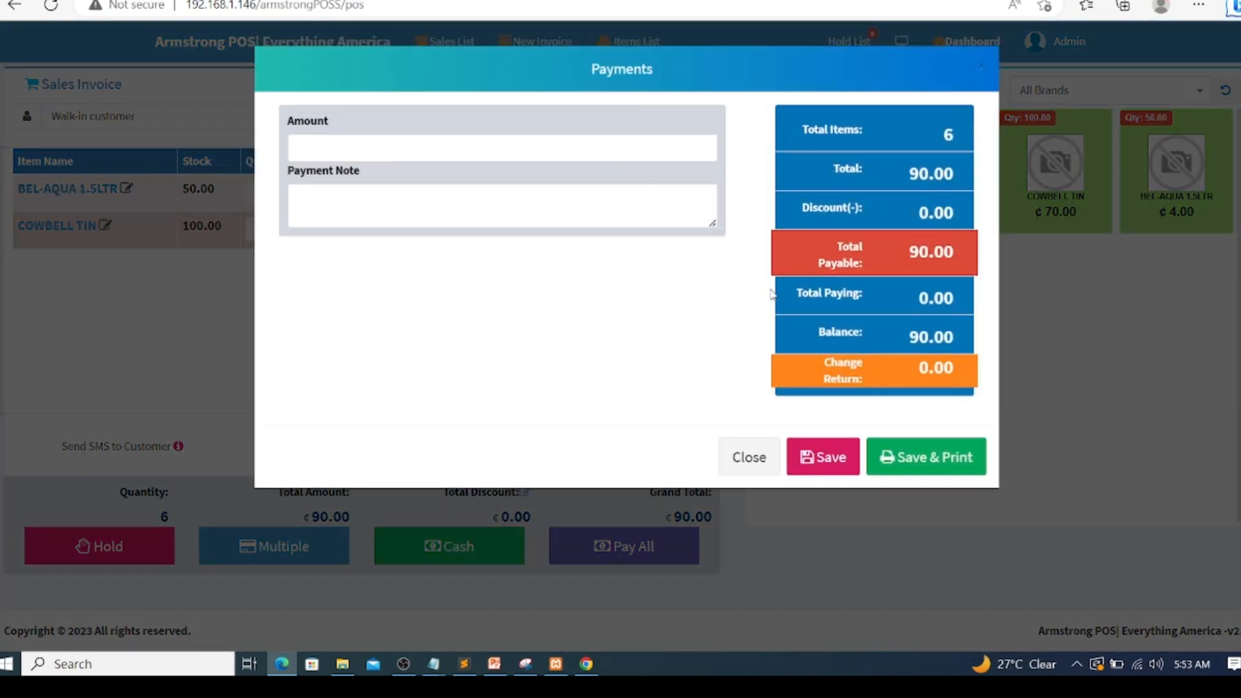
pyautogui.click(531, 142)
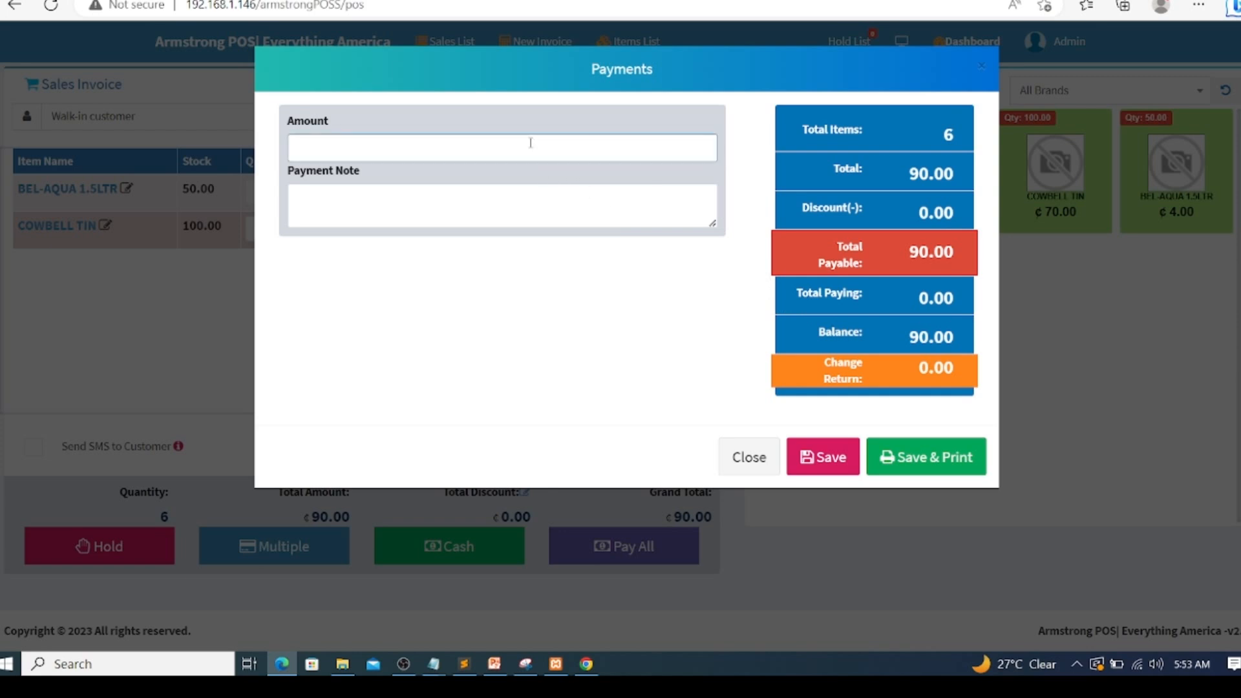
pyautogui.write('100')
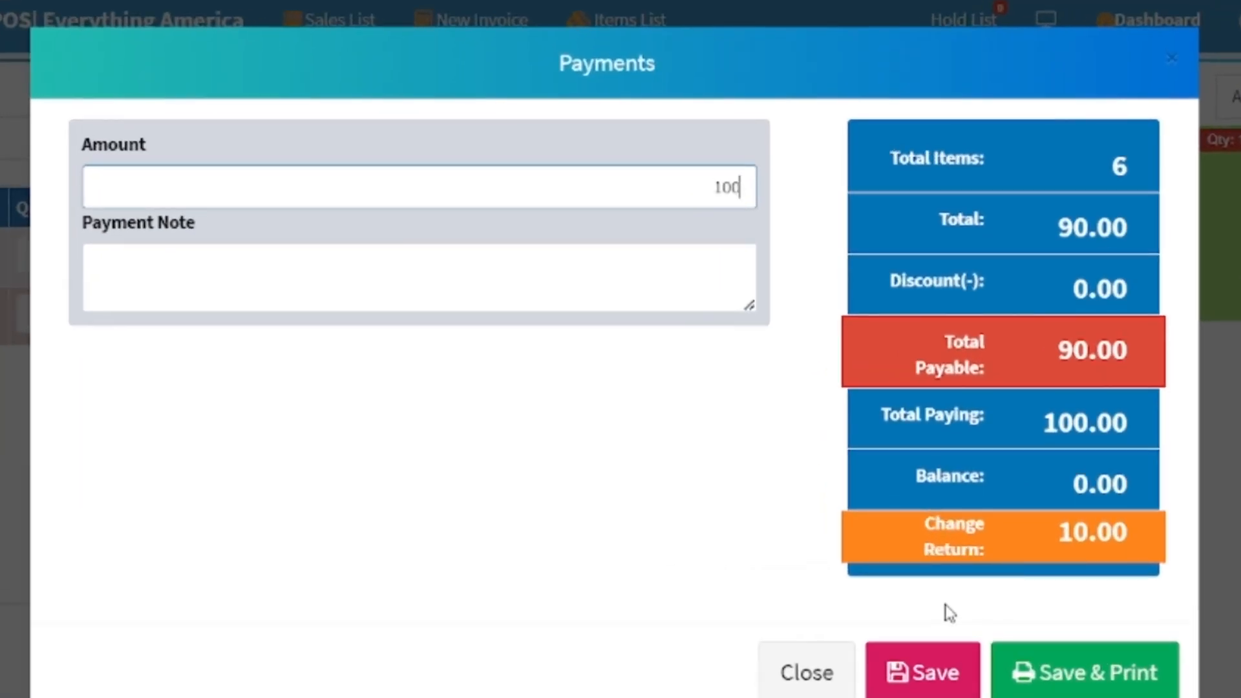
pyautogui.click(933, 675)
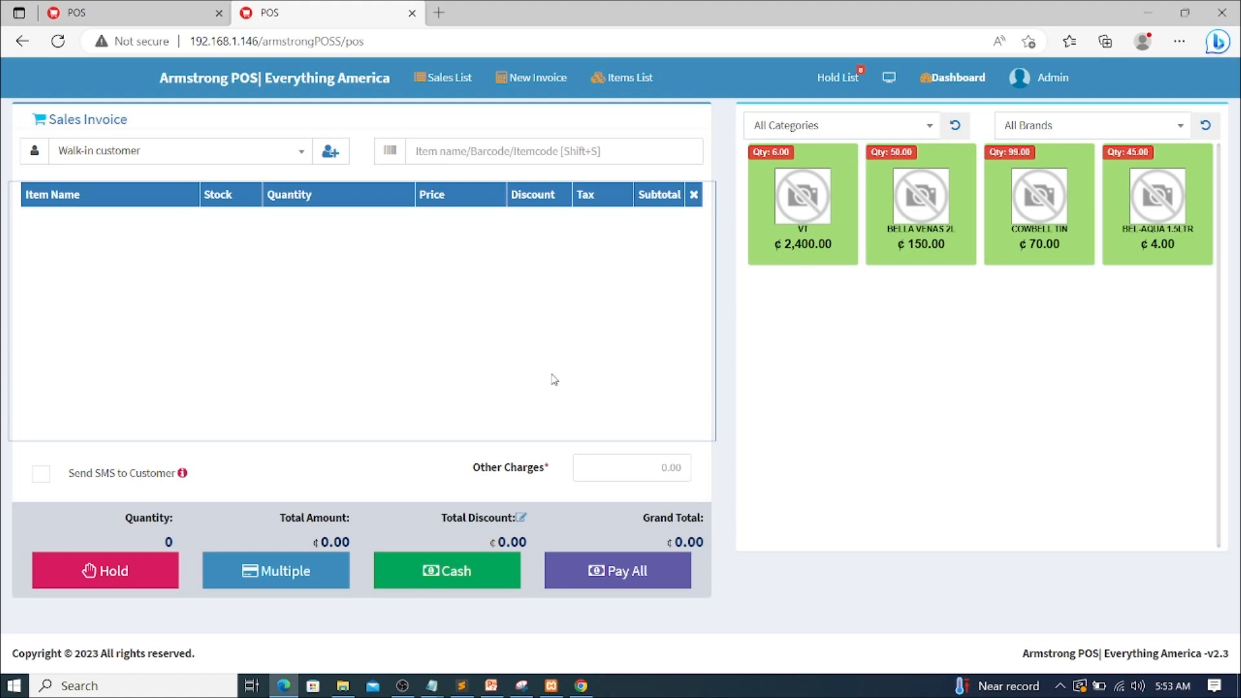
# - Return to the dashboard and open the Sales Report
pyautogui.click(945, 79)
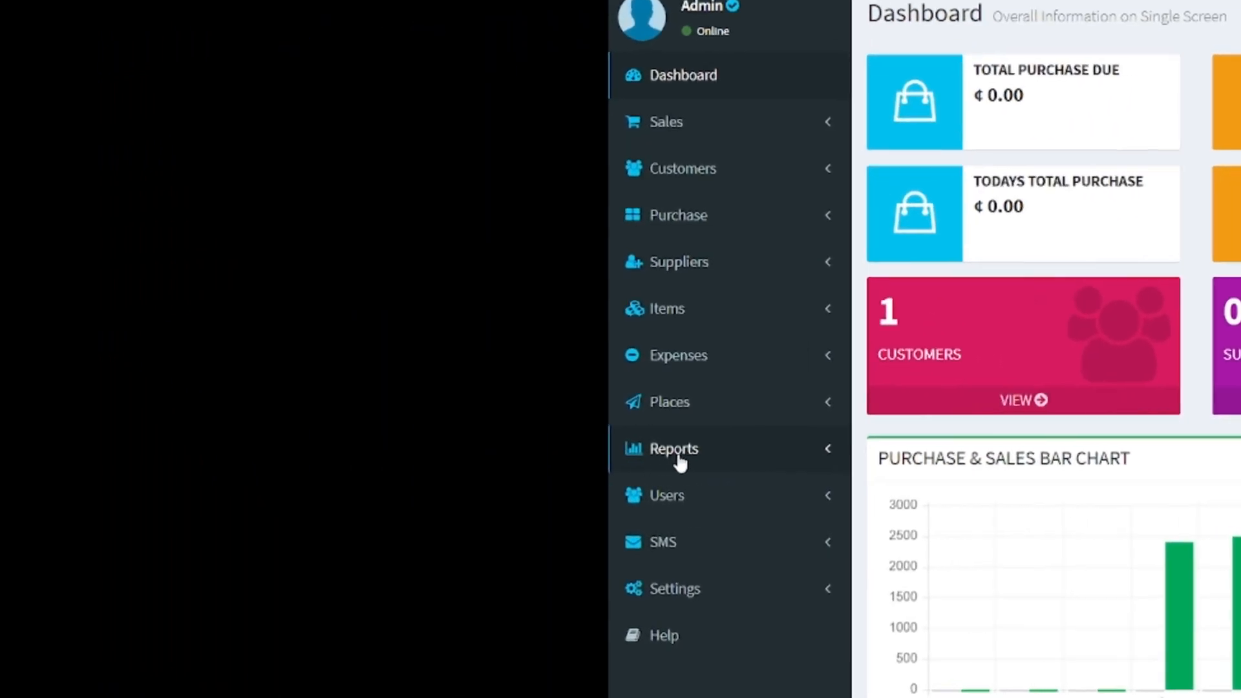
pyautogui.click(705, 455)
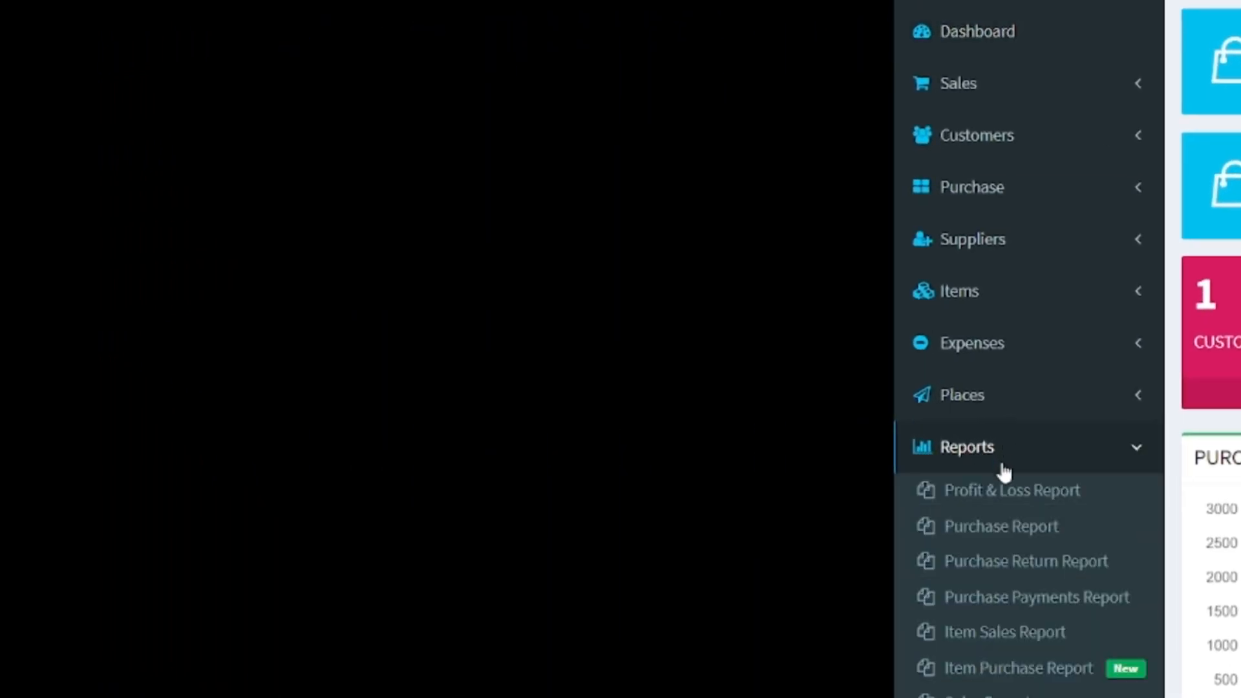
pyautogui.scroll(-2, 1002, 471)
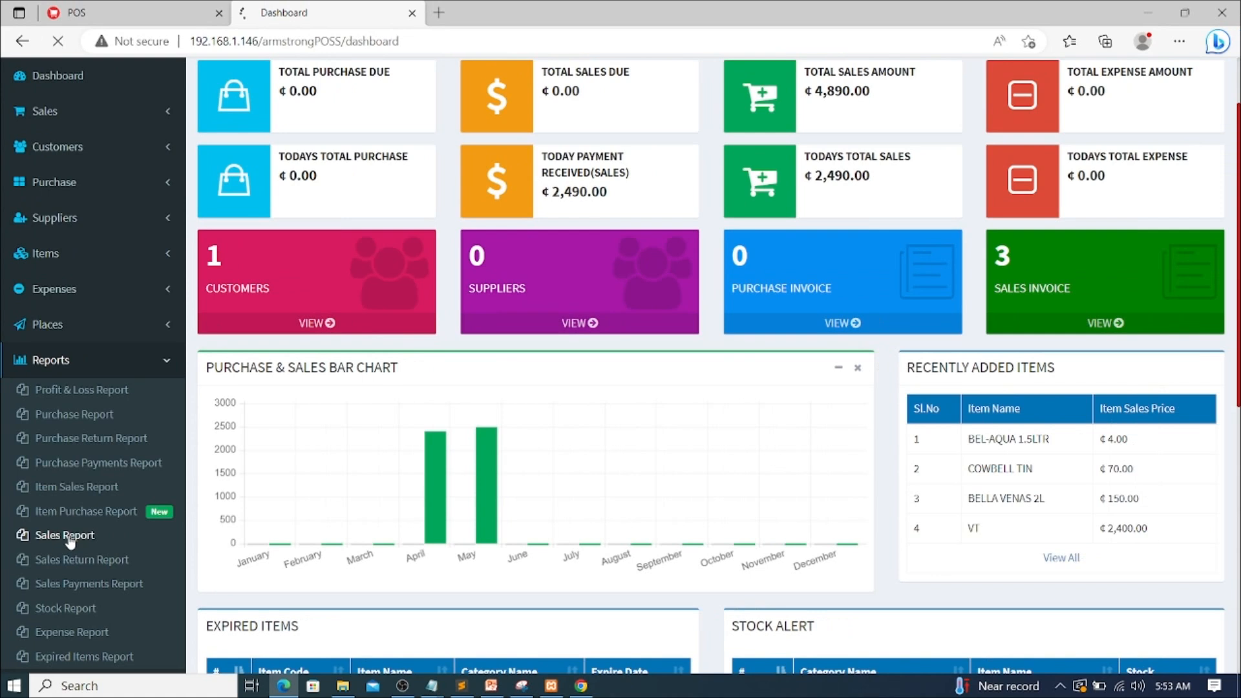
pyautogui.click(514, 556)
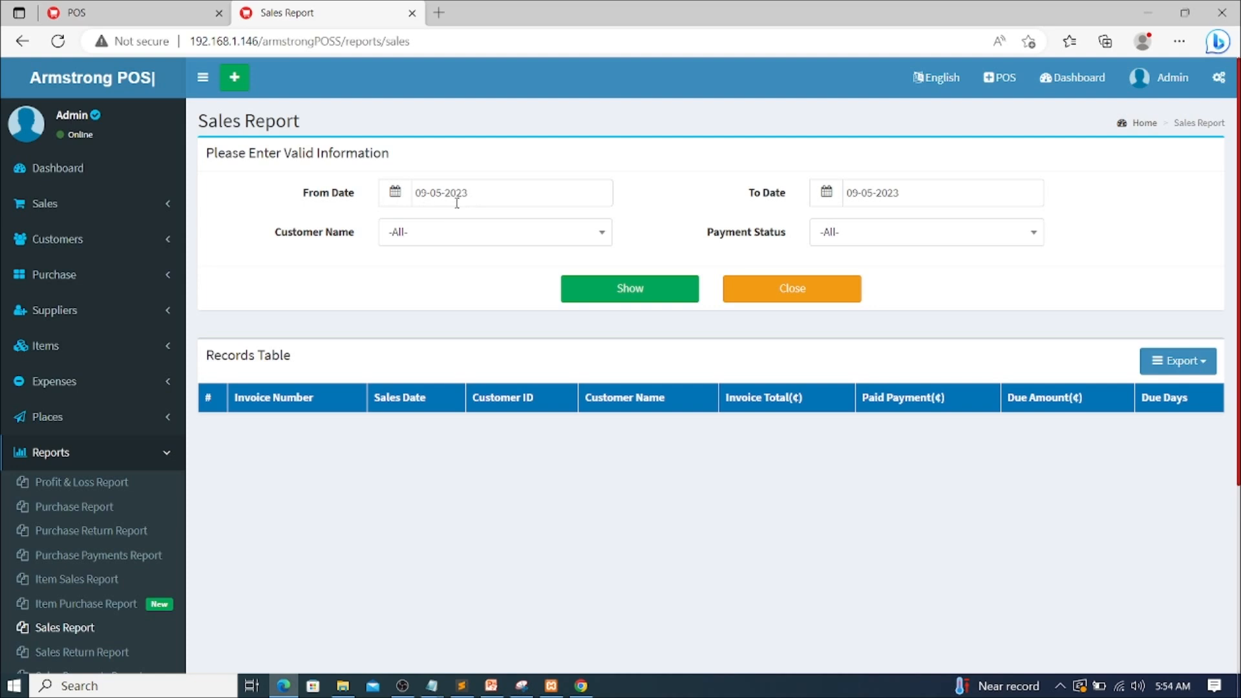
# - Set the sales report's From Date to 09-05-2023
pyautogui.moveTo(471, 191); pyautogui.dragTo(396, 196)
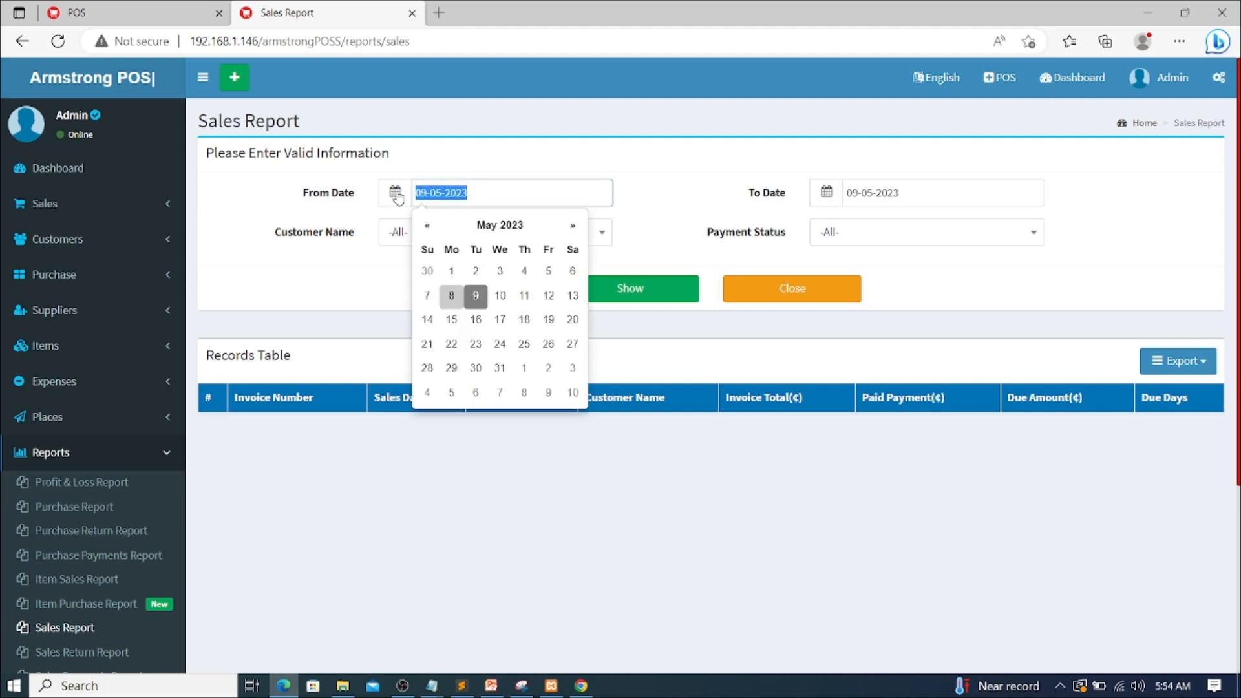
pyautogui.click(475, 298)
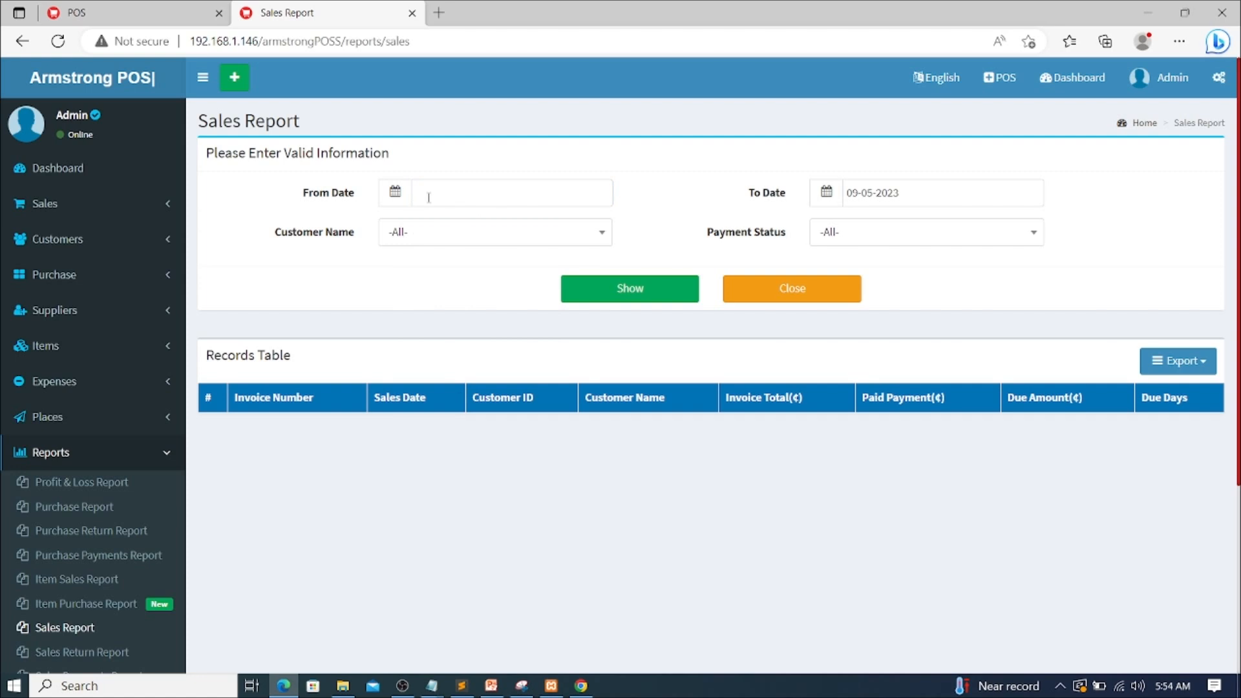
pyautogui.click(528, 193)
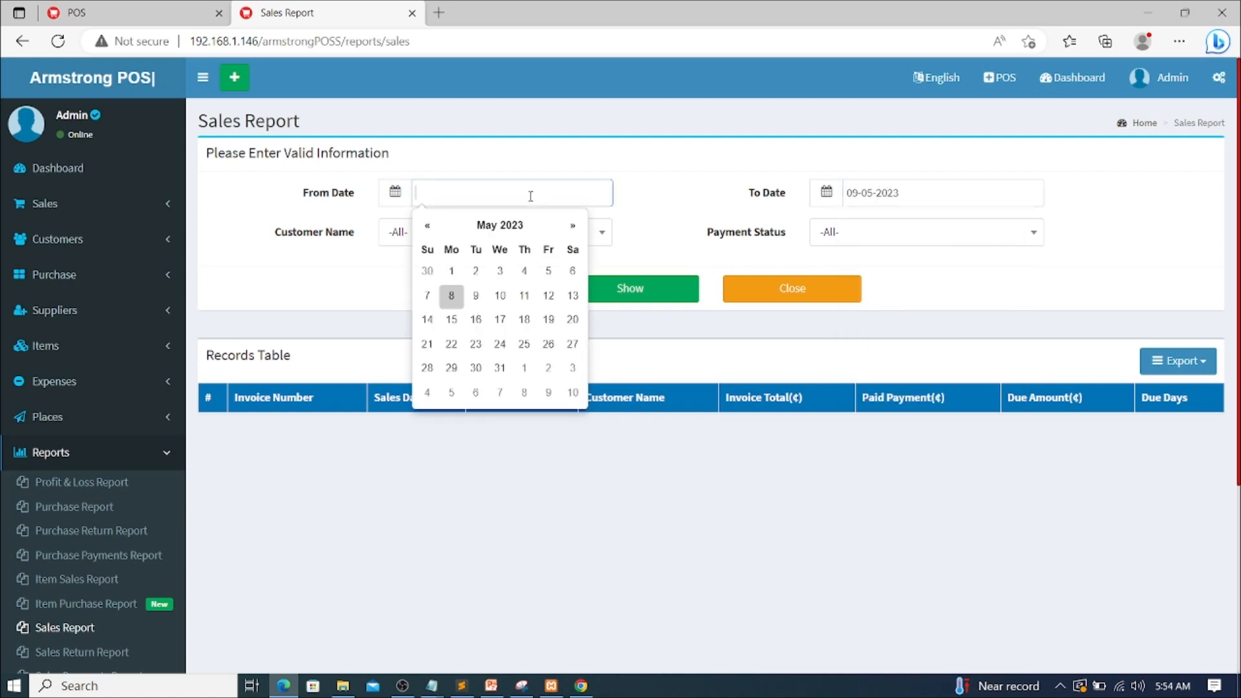
pyautogui.click(452, 297)
pyautogui.click(462, 208)
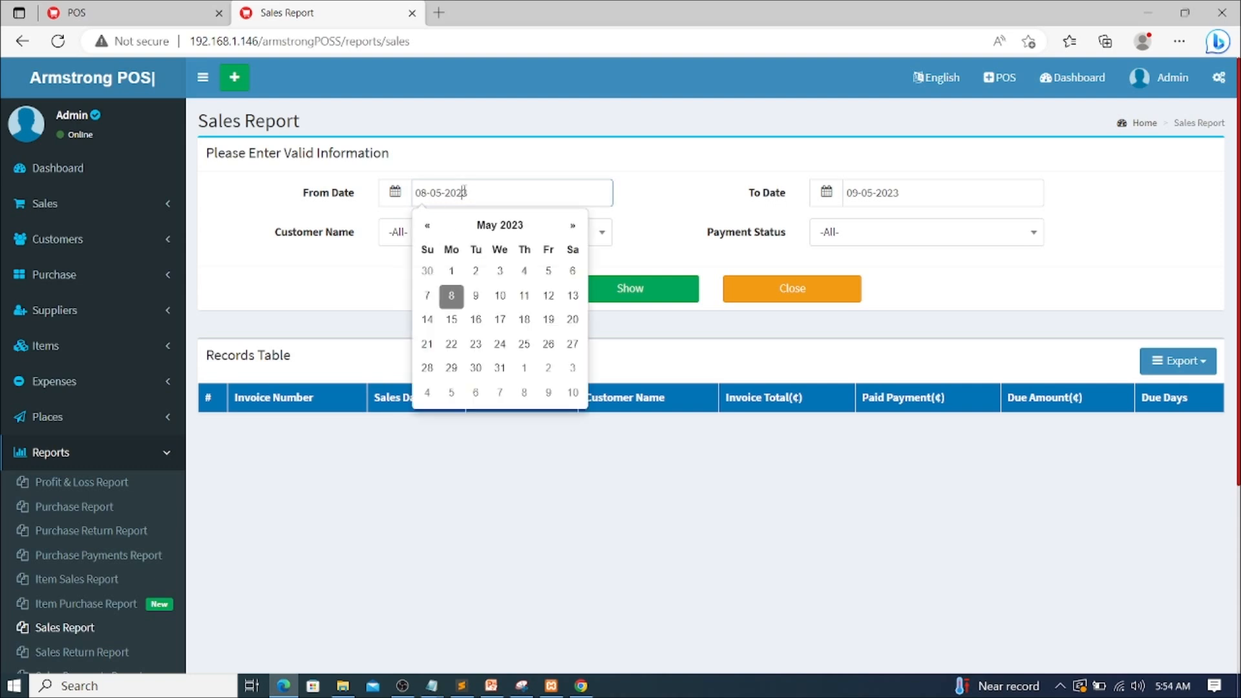
pyautogui.click(475, 297)
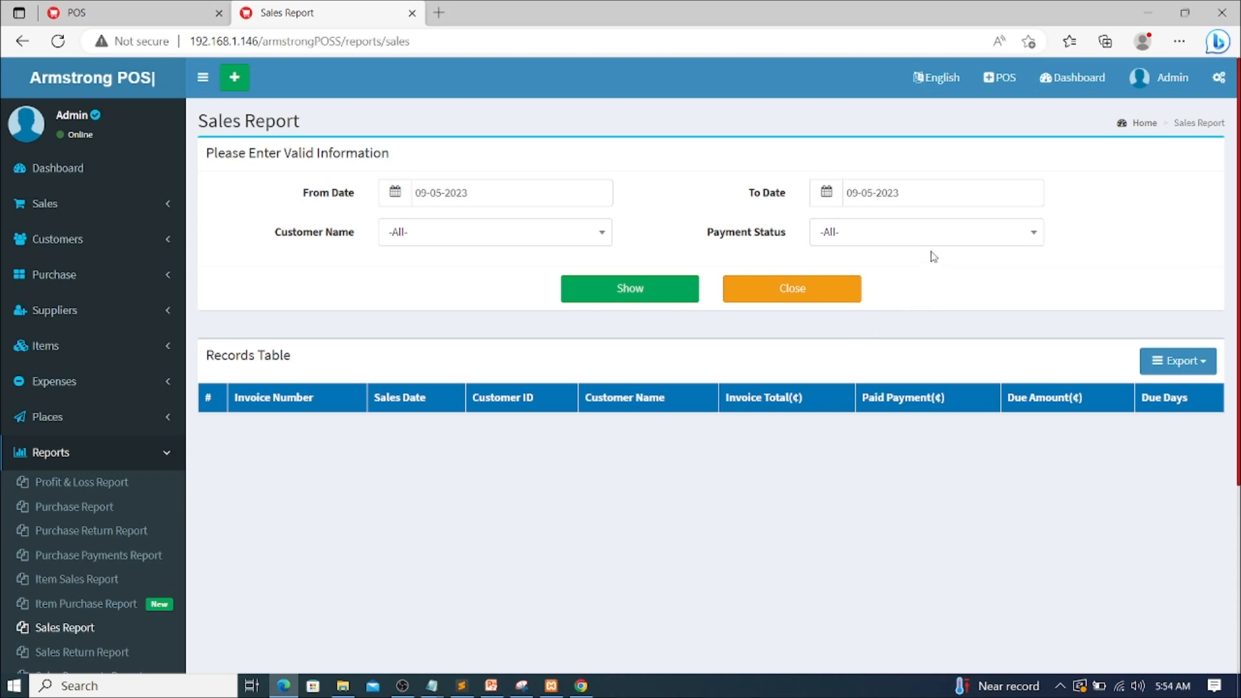
# - Review the payment status options and show the sales report for all customers and all payment statuses
pyautogui.click(853, 238)
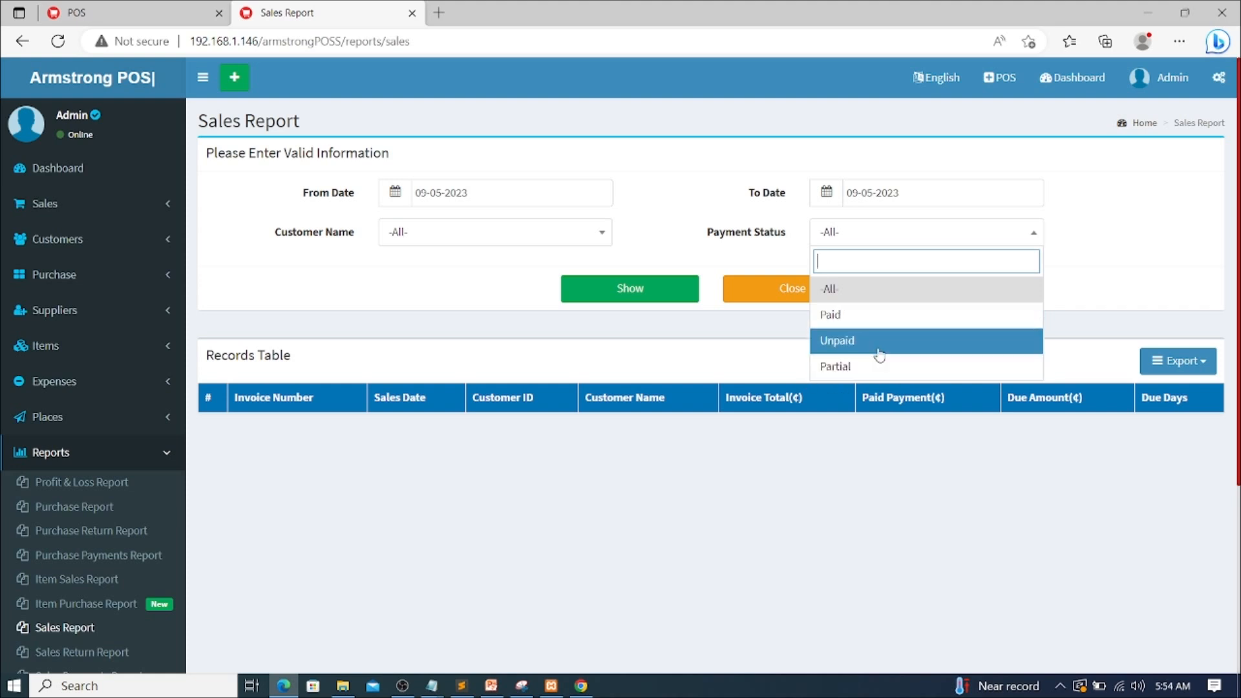
pyautogui.click(1076, 265)
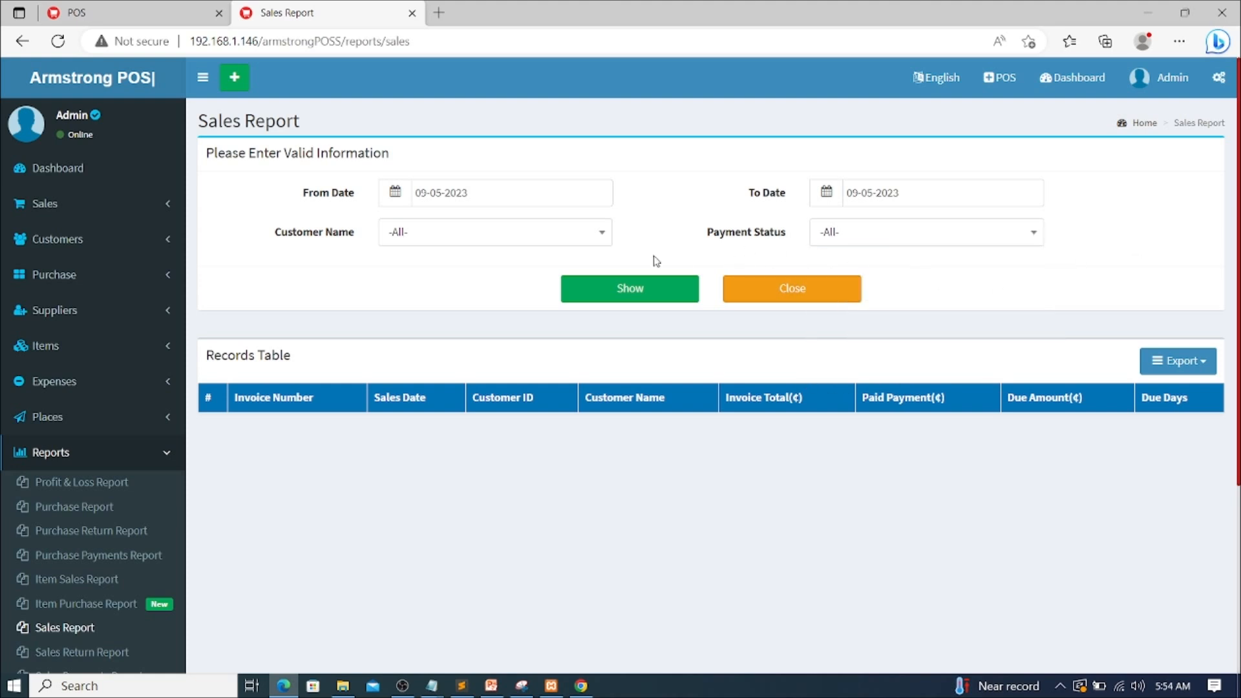
pyautogui.click(647, 301)
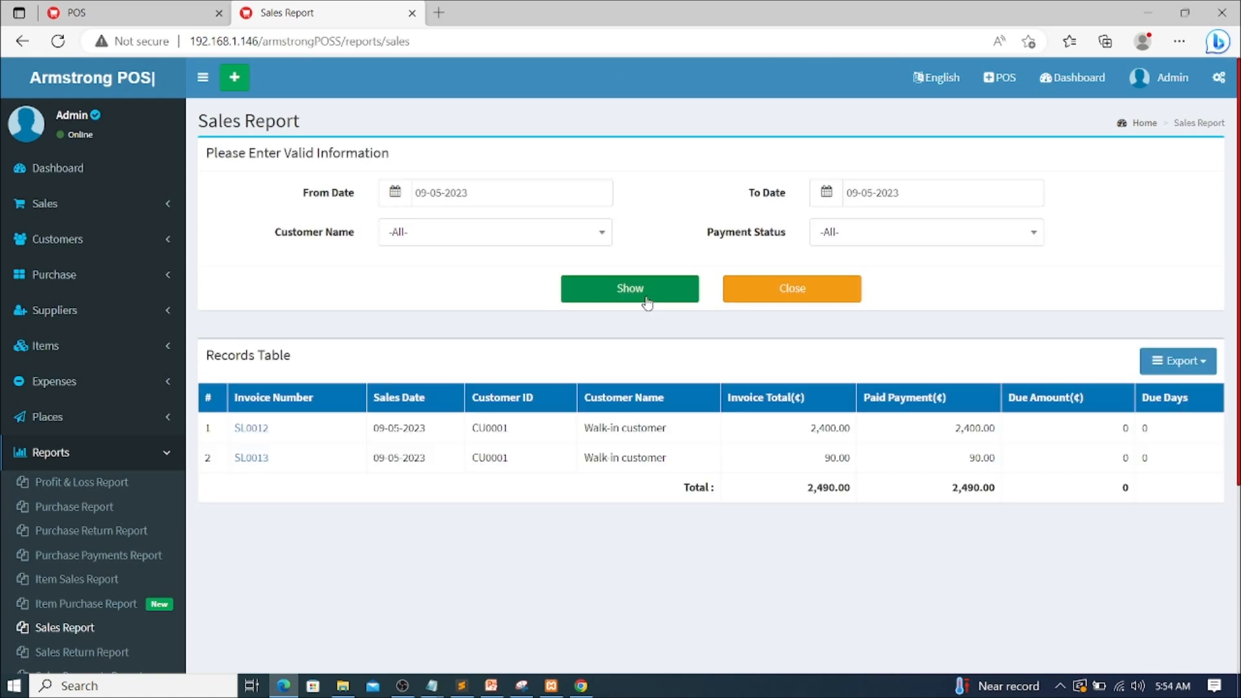
# - Open the first invoice in the sales report and examine its seller details, customer, item line, totals and payment information
pyautogui.scroll(-2, 386, 450)
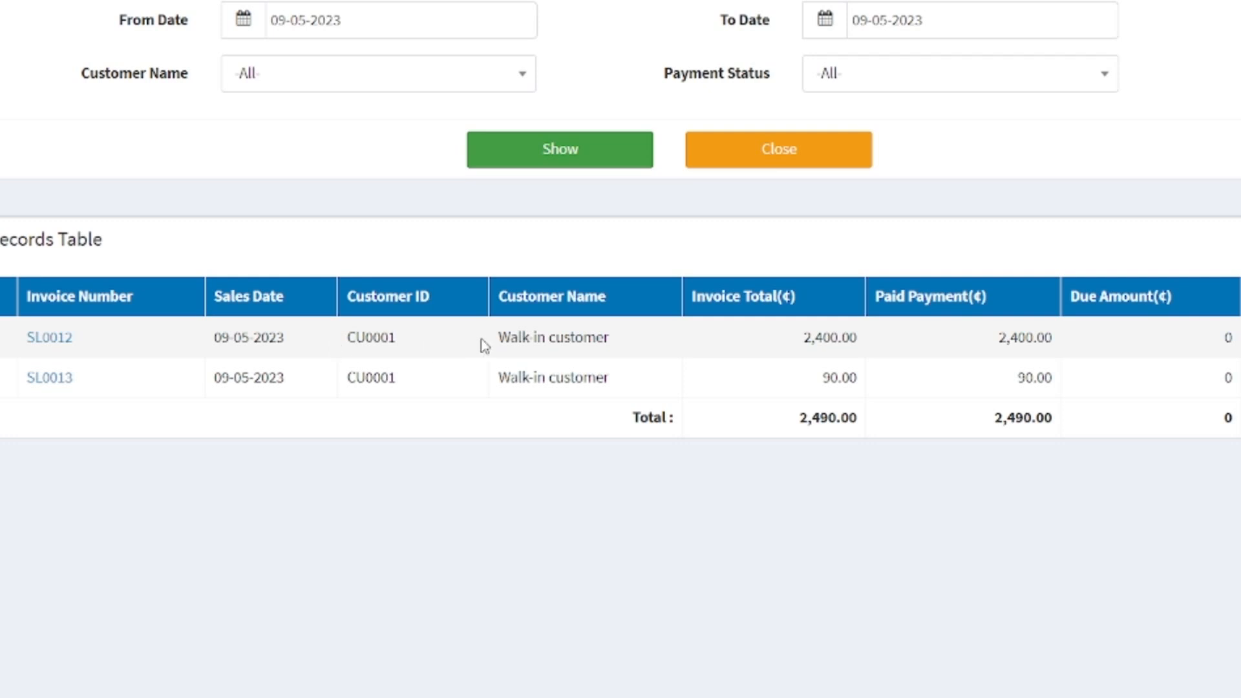
pyautogui.click(49, 337)
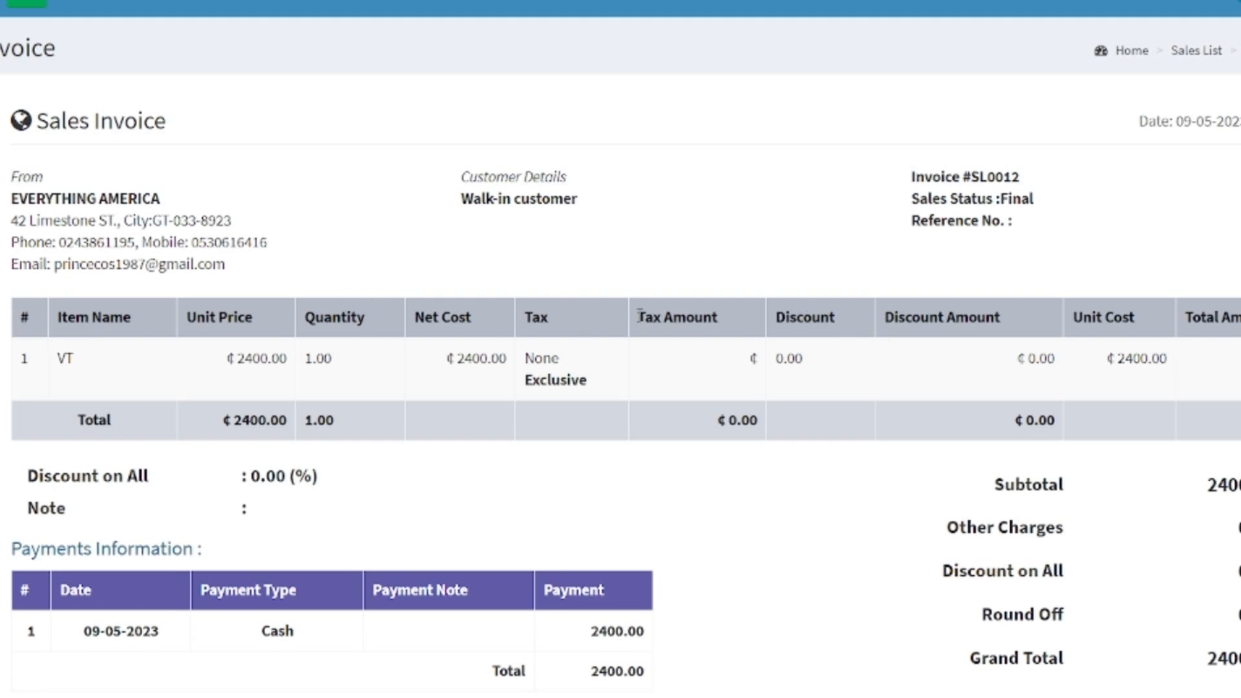
pyautogui.scroll(-2, 665, 259)
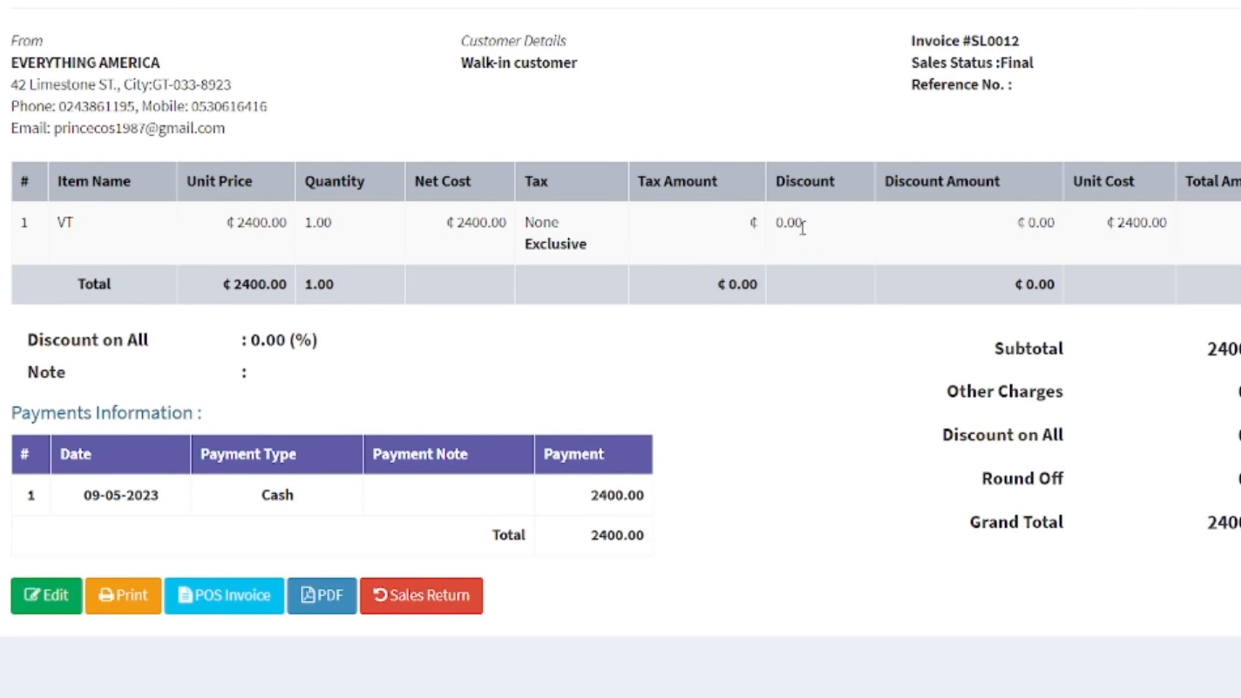
pyautogui.scroll(2, 775, 232)
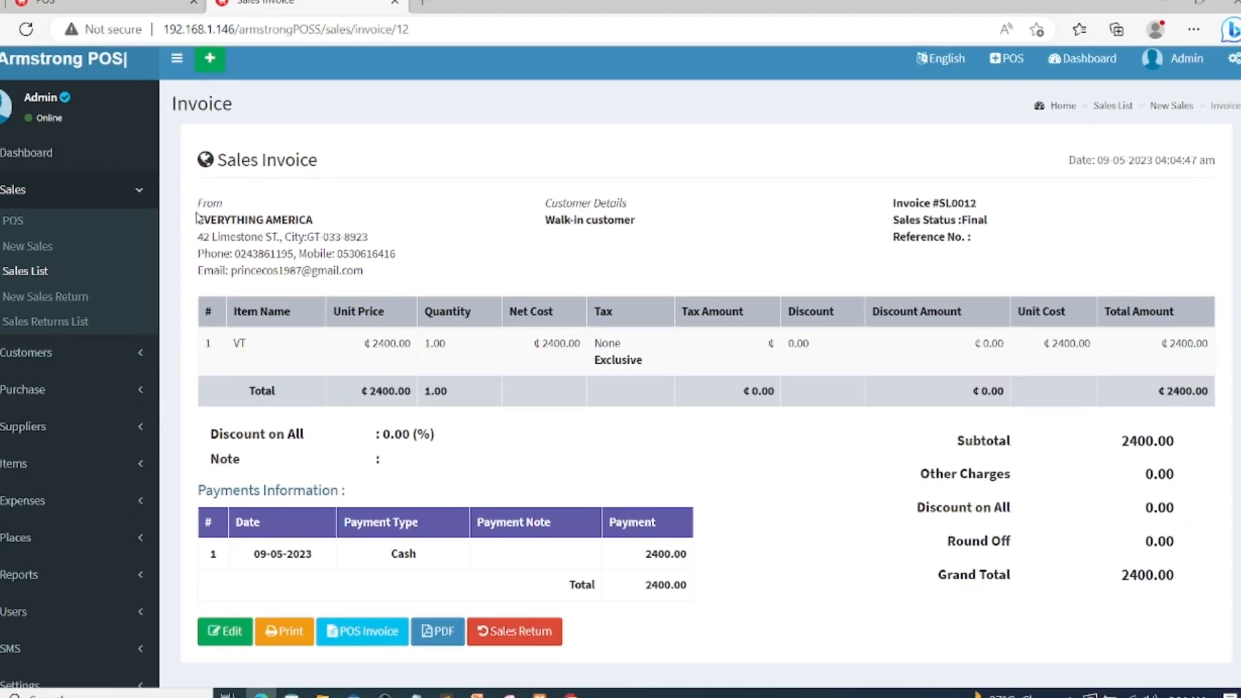
pyautogui.moveTo(39, 195); pyautogui.dragTo(136, 197)
pyautogui.moveTo(298, 228); pyautogui.dragTo(406, 278)
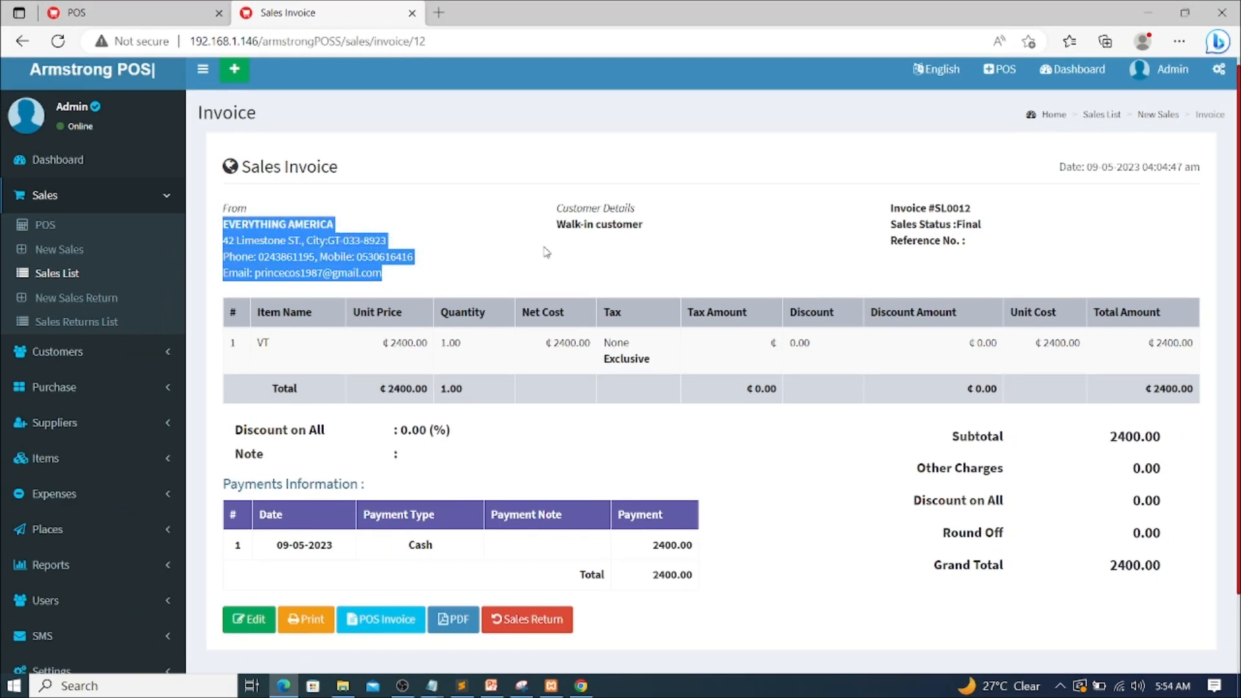
pyautogui.scroll(-2, 928, 271)
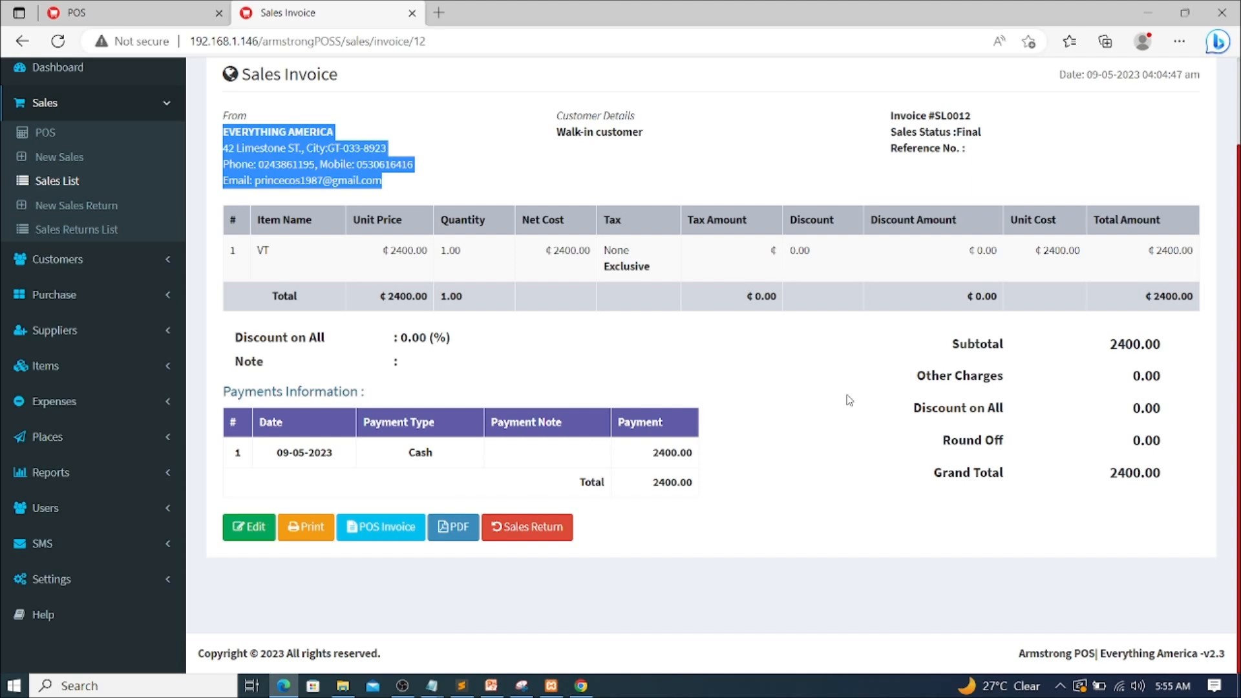
pyautogui.scroll(2, 647, 291)
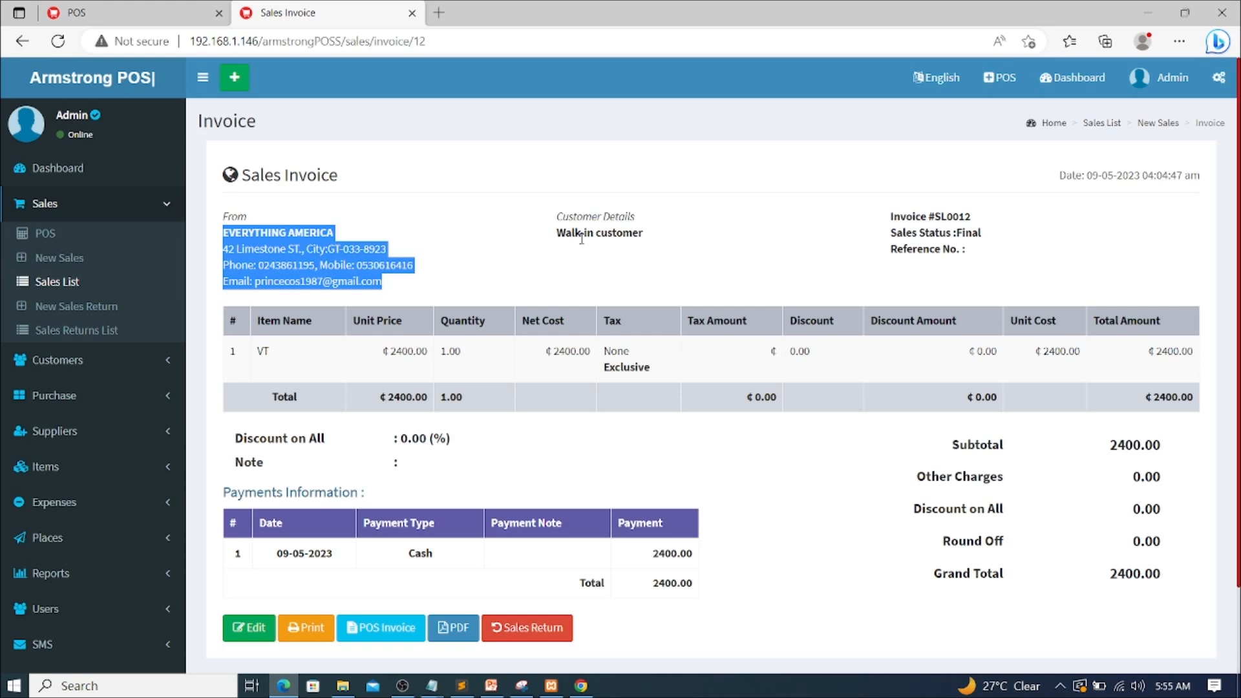
pyautogui.scroll(-2, 583, 239)
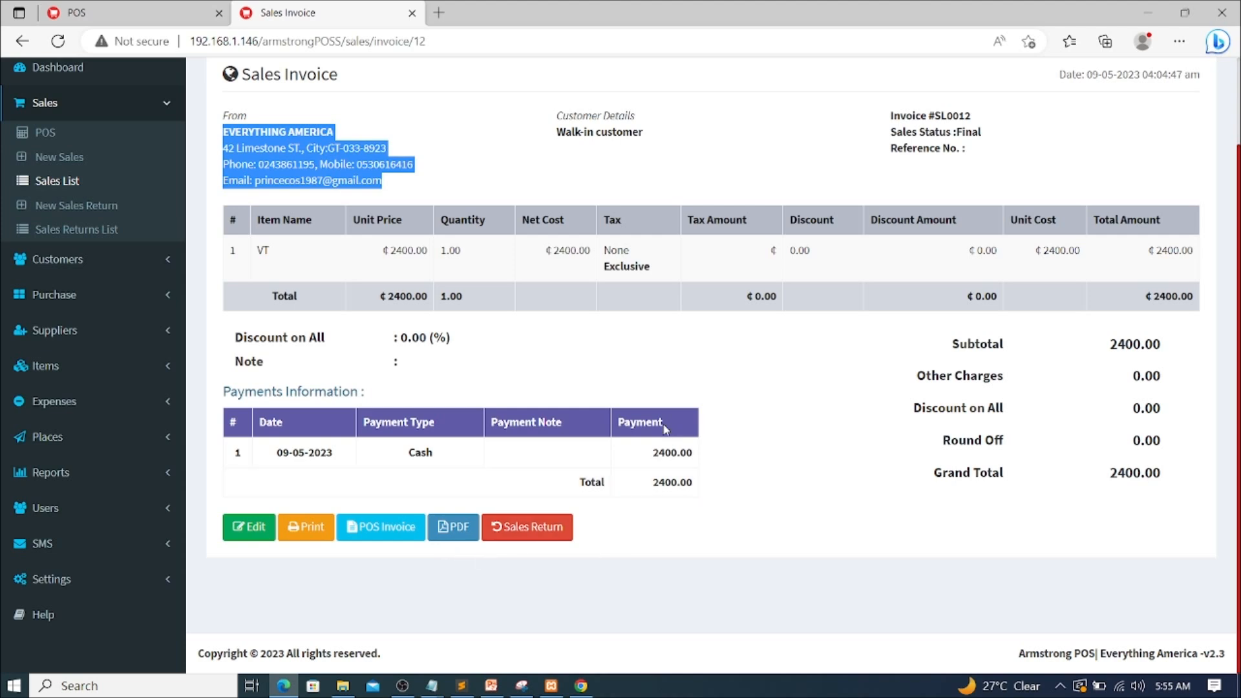
pyautogui.scroll(2, 669, 423)
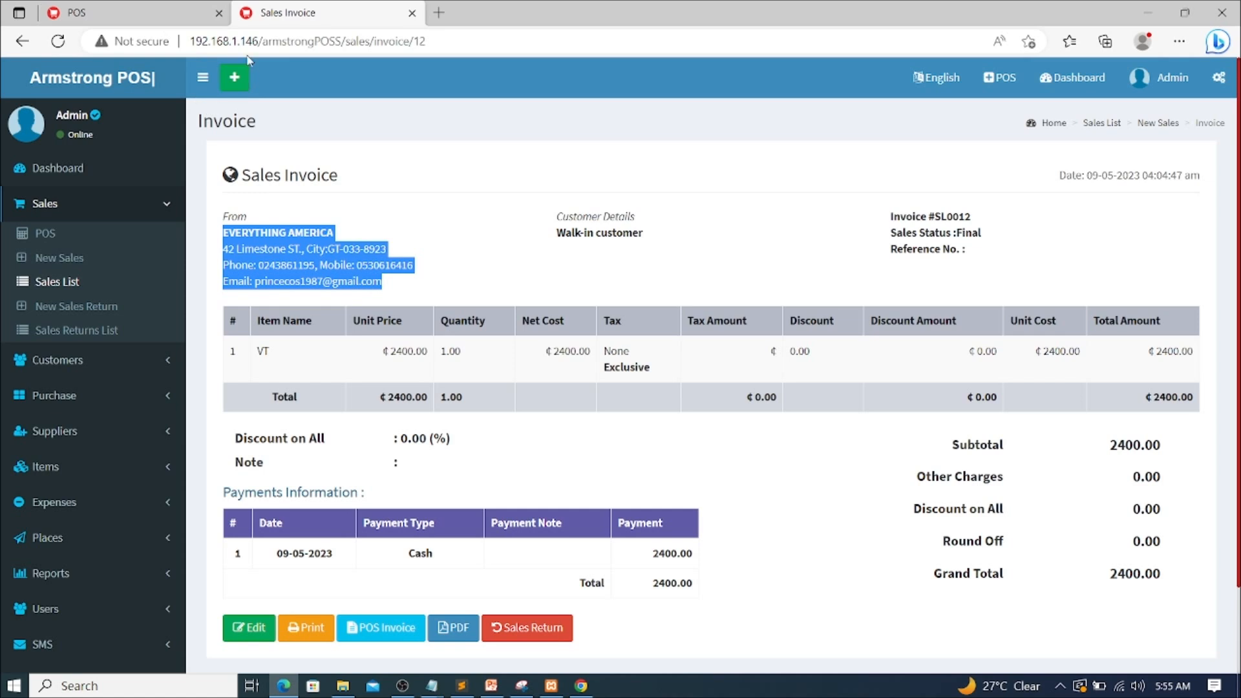
# - Return to the Sales Report and show it for Walk-in customer with the payment status Paid
pyautogui.click(21, 42)
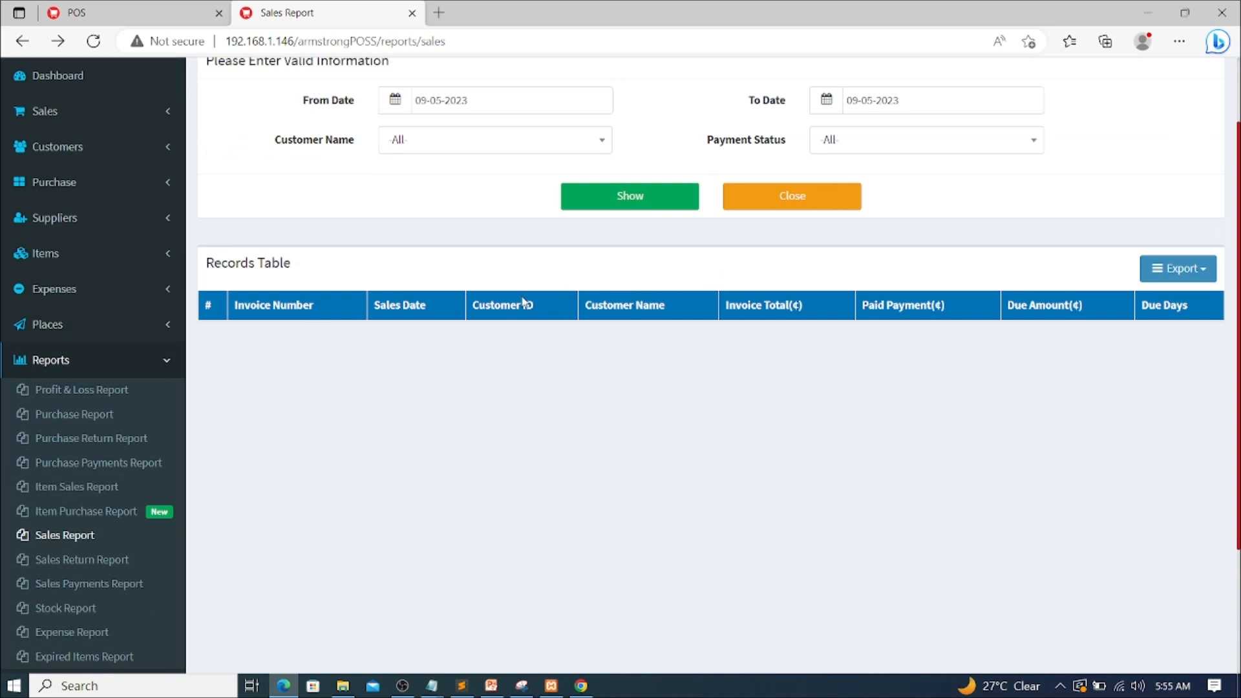
pyautogui.click(853, 143)
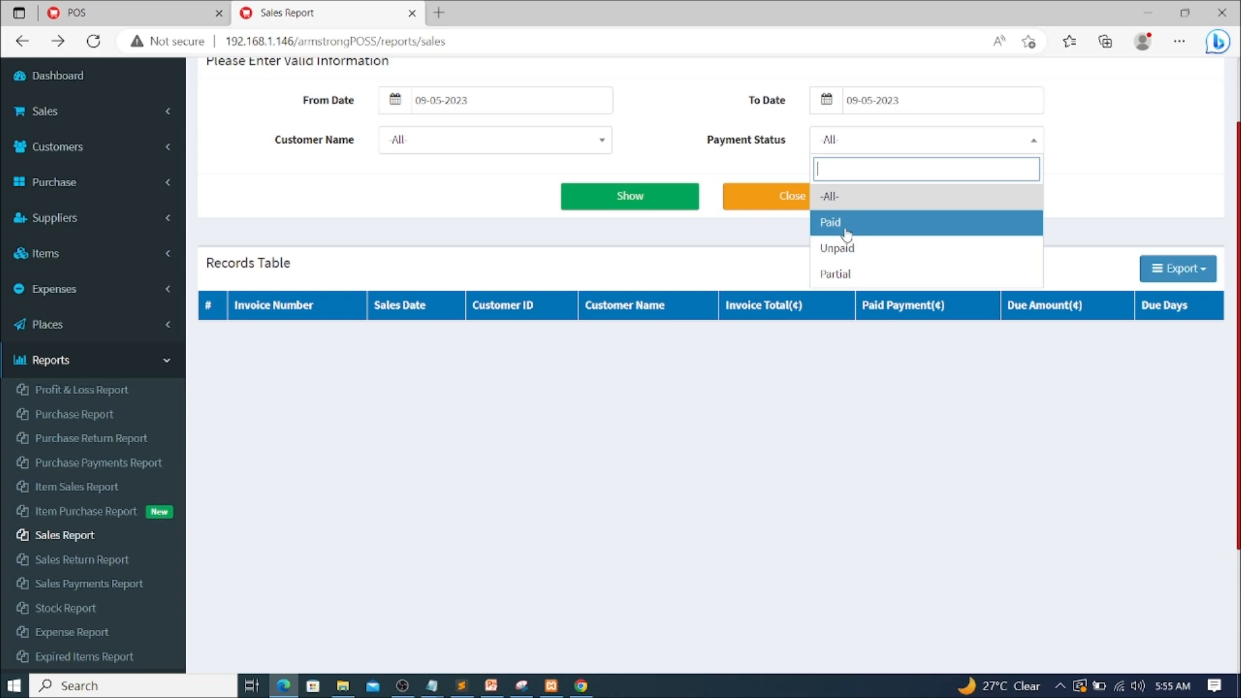
pyautogui.click(842, 228)
pyautogui.click(871, 148)
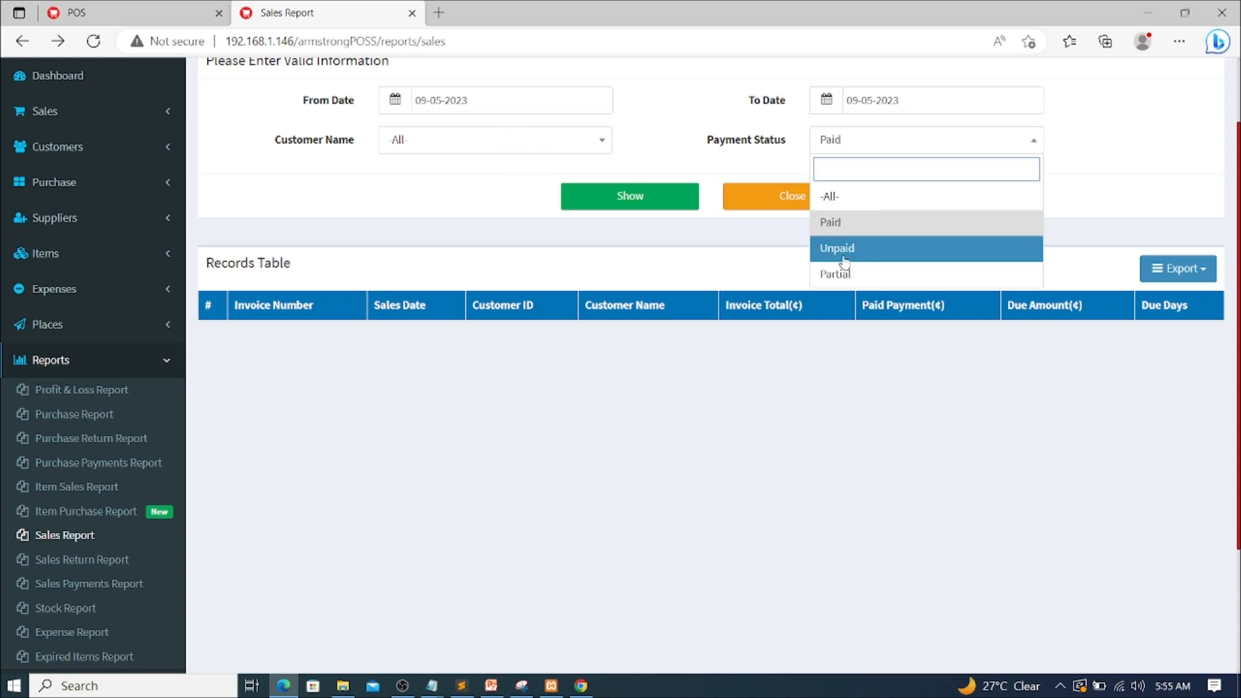
pyautogui.click(836, 222)
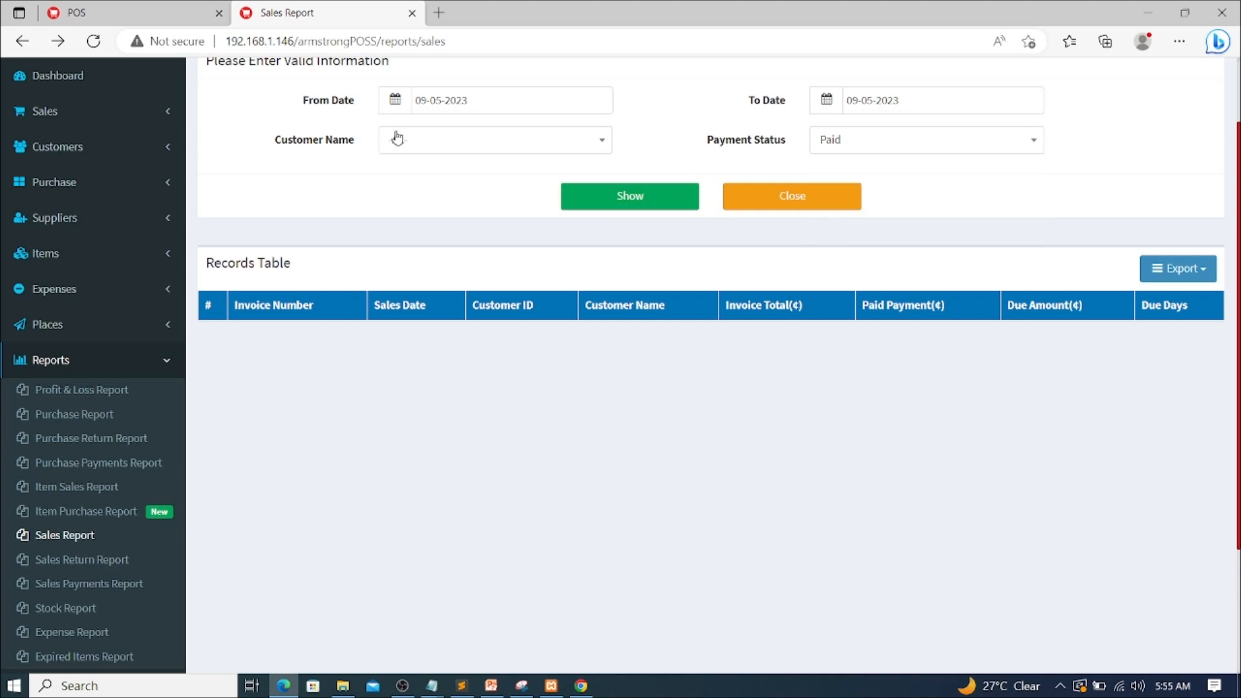
pyautogui.click(397, 138)
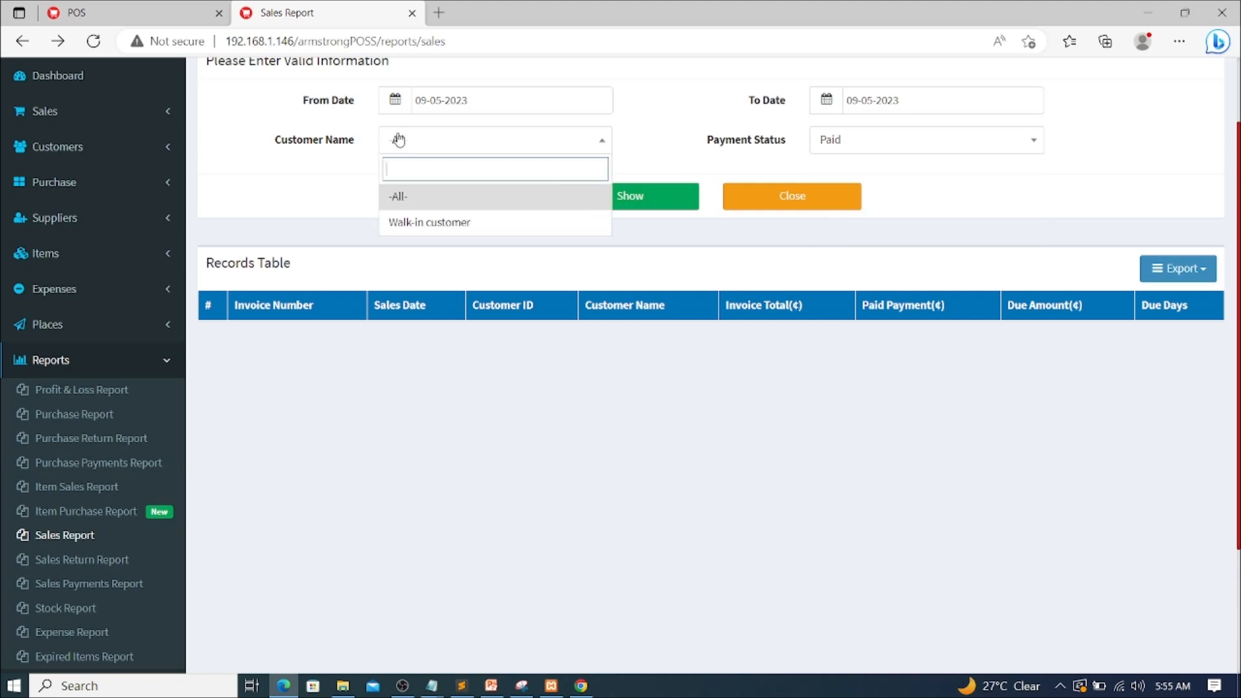
pyautogui.click(426, 230)
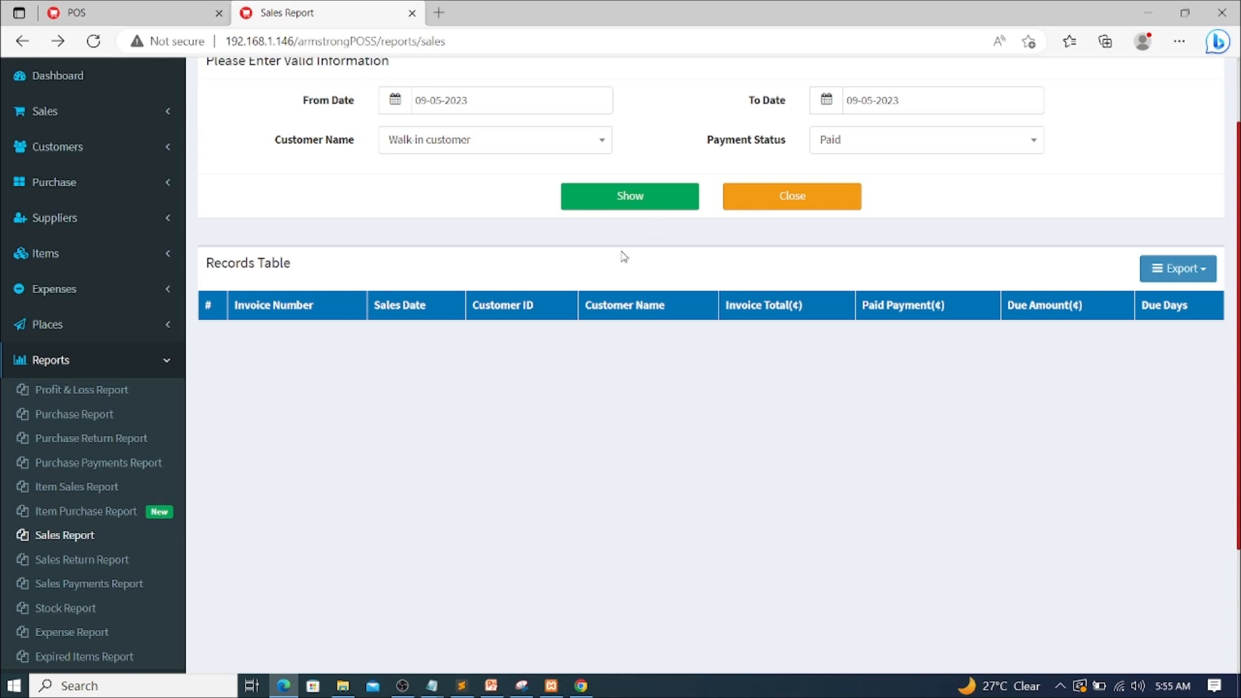
pyautogui.click(619, 206)
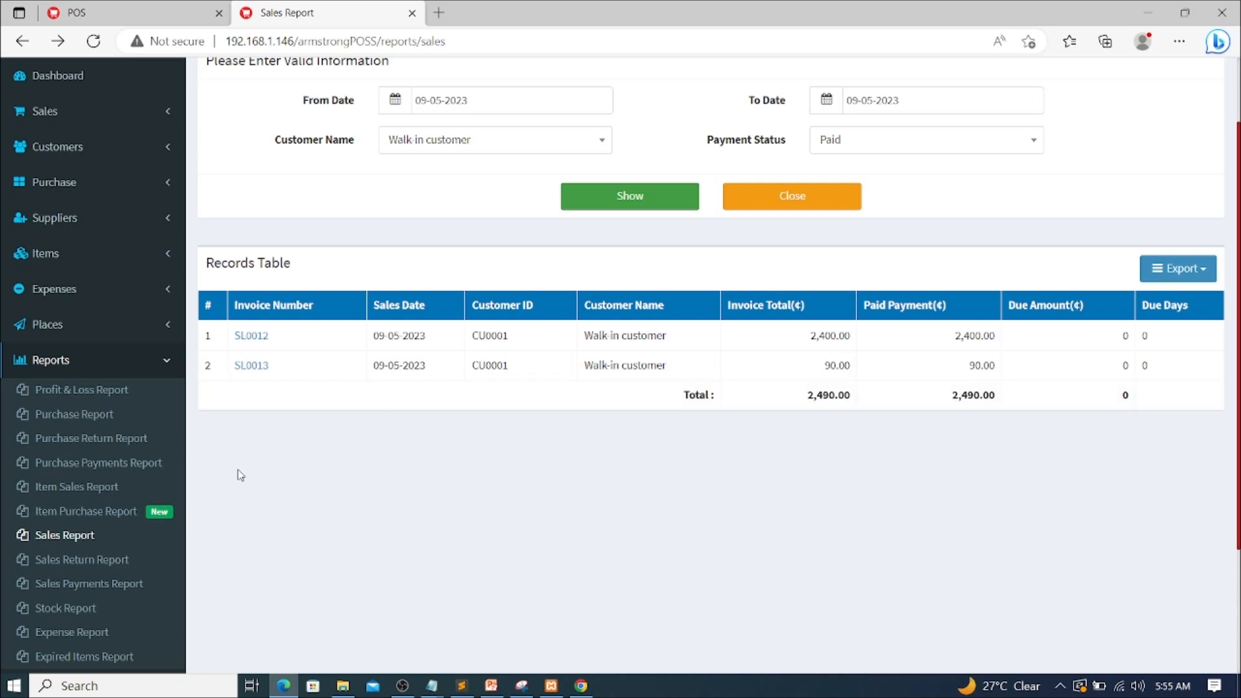
pyautogui.scroll(-2, 238, 472)
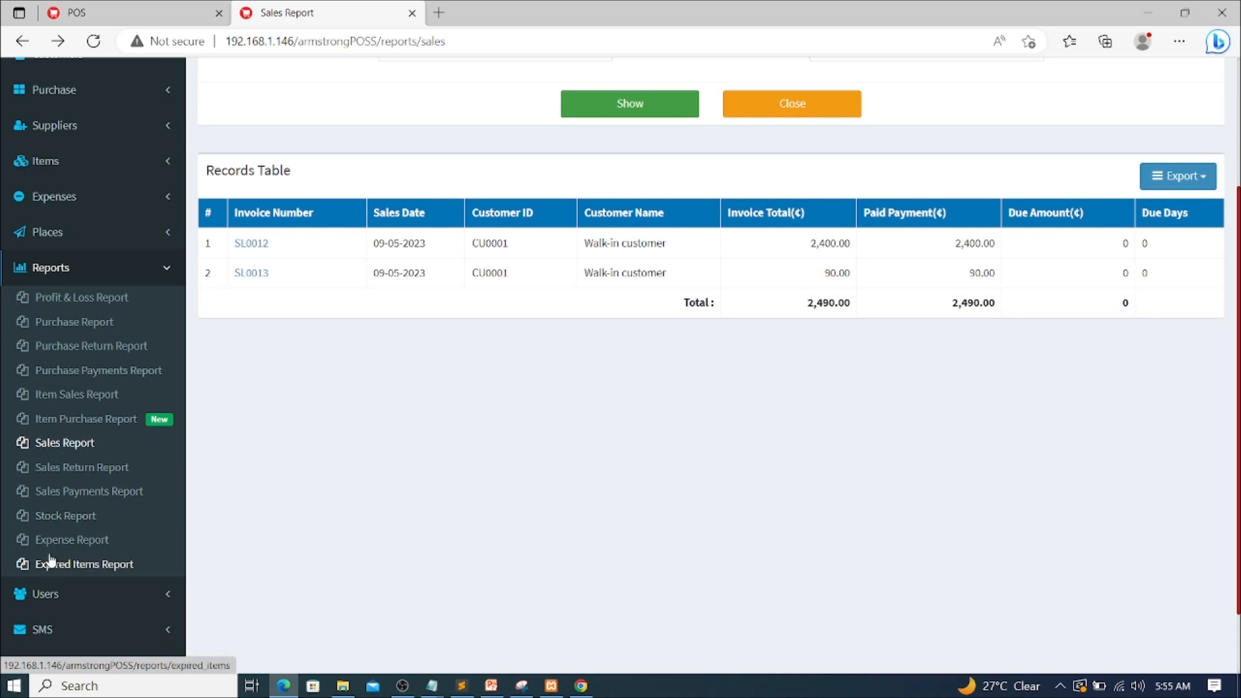